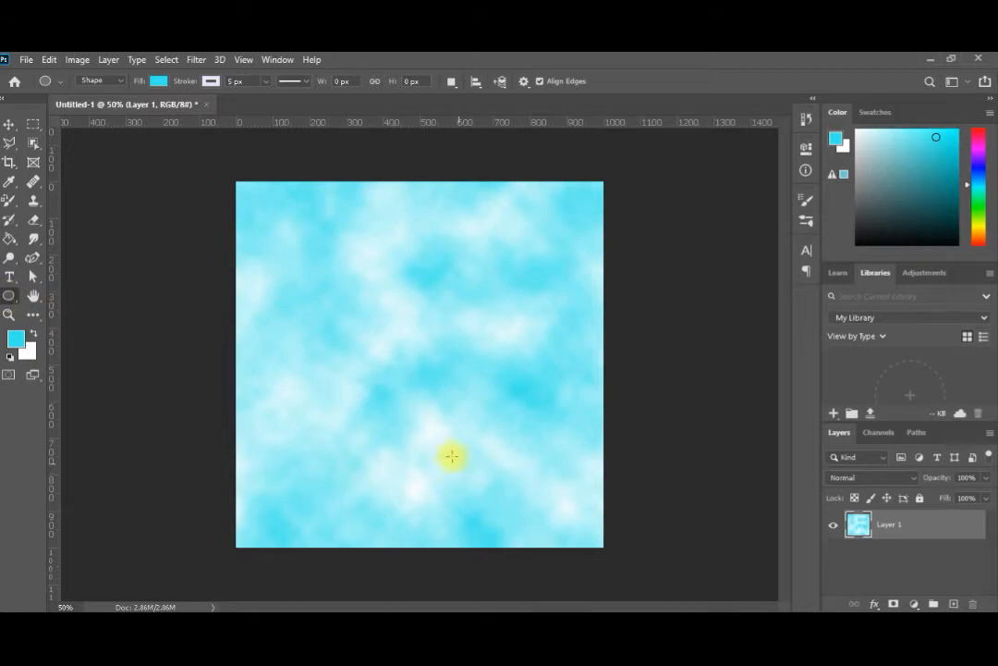
# Draw a circle about 152 px across in the lower middle of the canvas and add a new layer above it.
pyautogui.moveTo(389, 402); pyautogui.dragTo(458, 457)
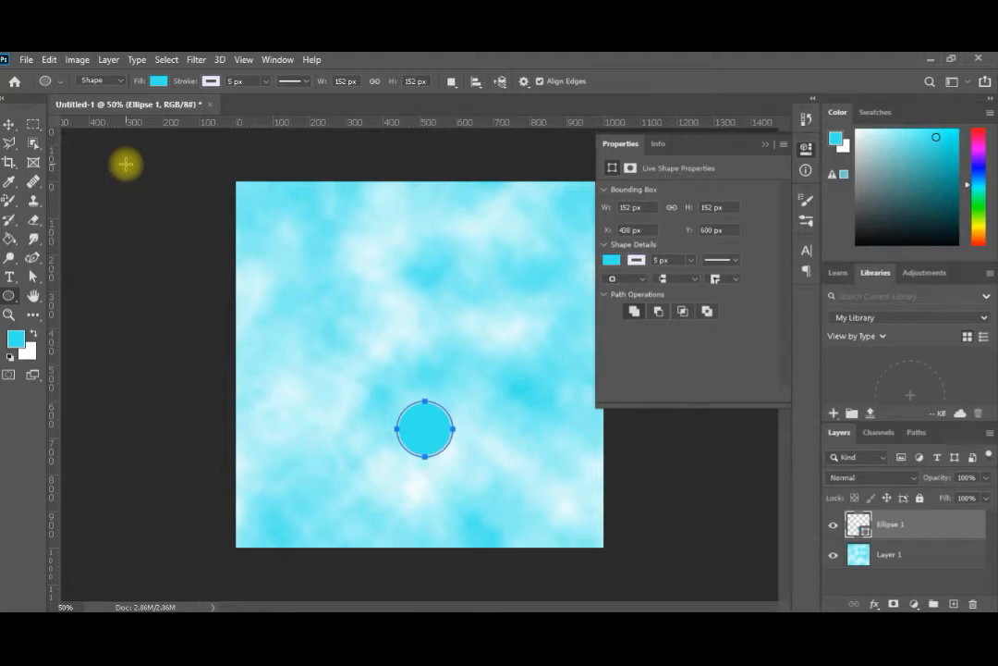
pyautogui.click(765, 143)
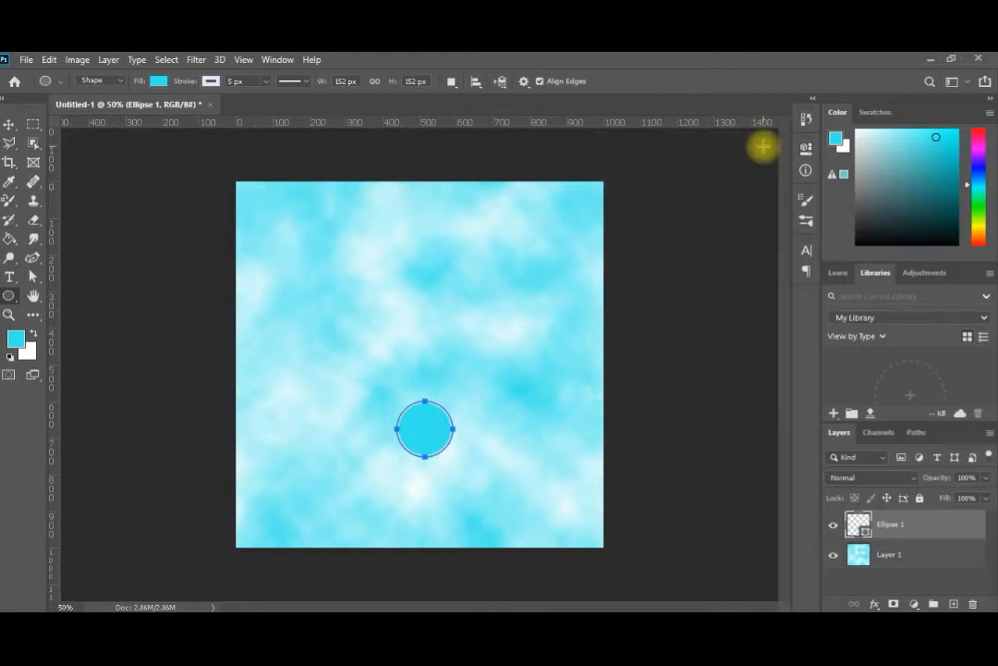
pyautogui.hotkey('ctrl', 'shift', 'n')
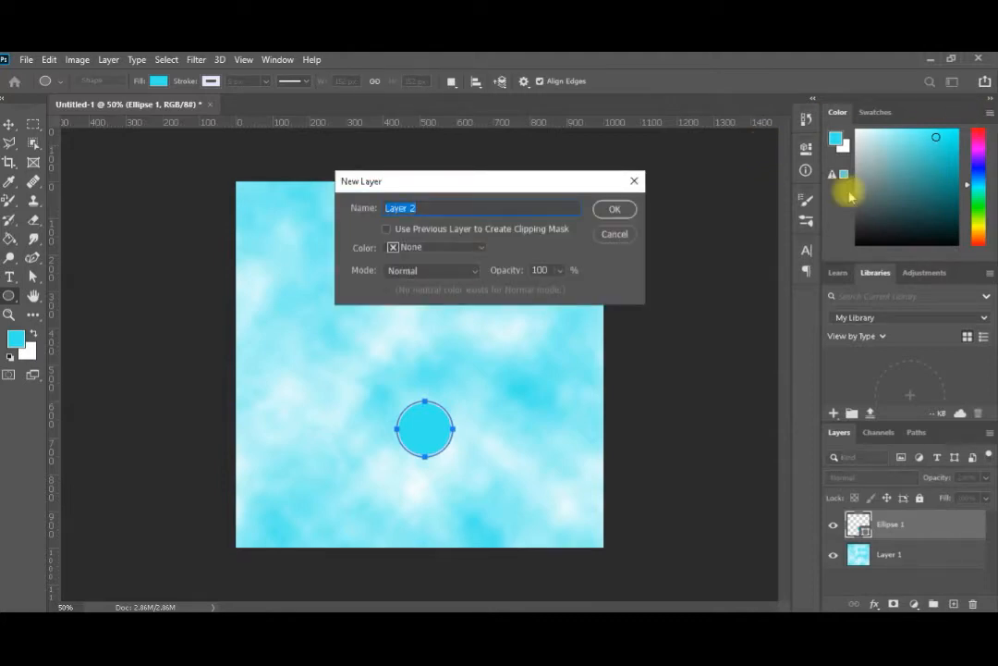
pyautogui.click(612, 211)
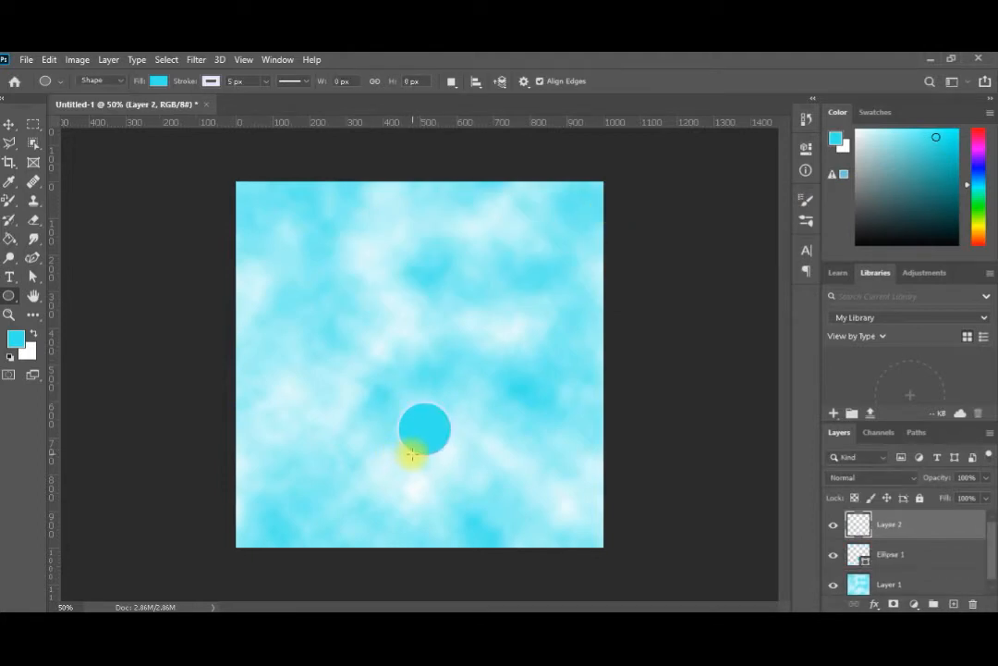
# Draw a tilted four-sided sheet about 728 × 614 px with the Pen tool, ending at the circle's bottom, and move the circle's layer above it.
pyautogui.click(34, 258)
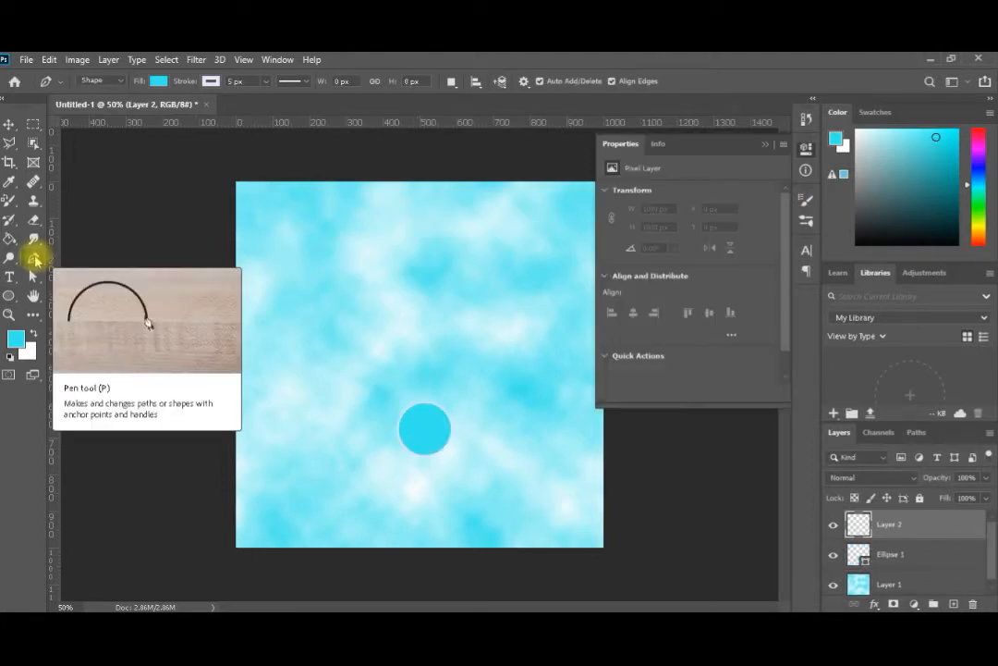
pyautogui.rightClick(34, 260)
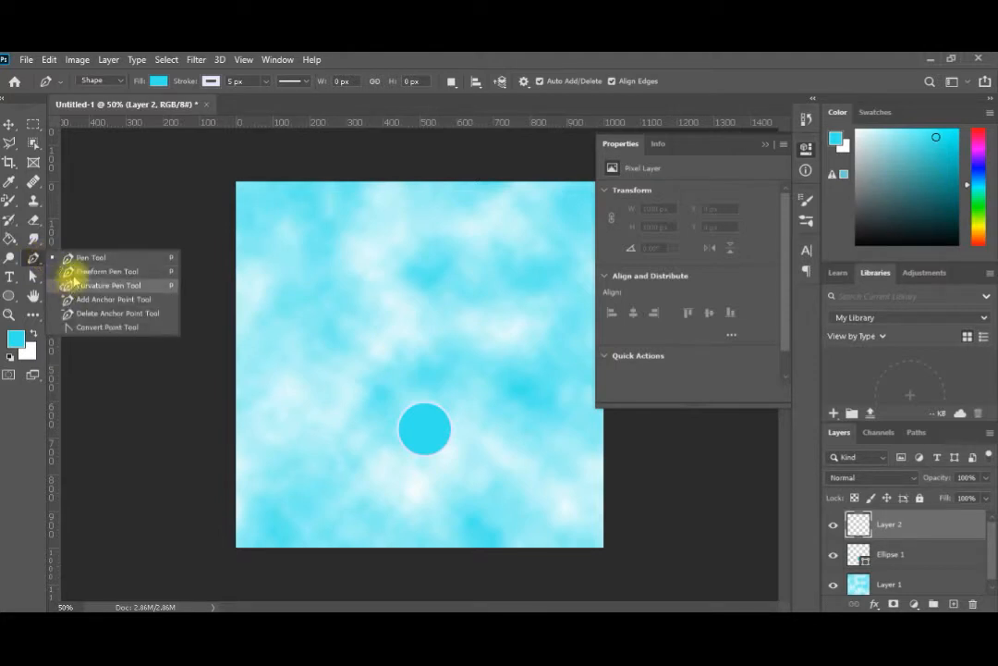
pyautogui.click(74, 259)
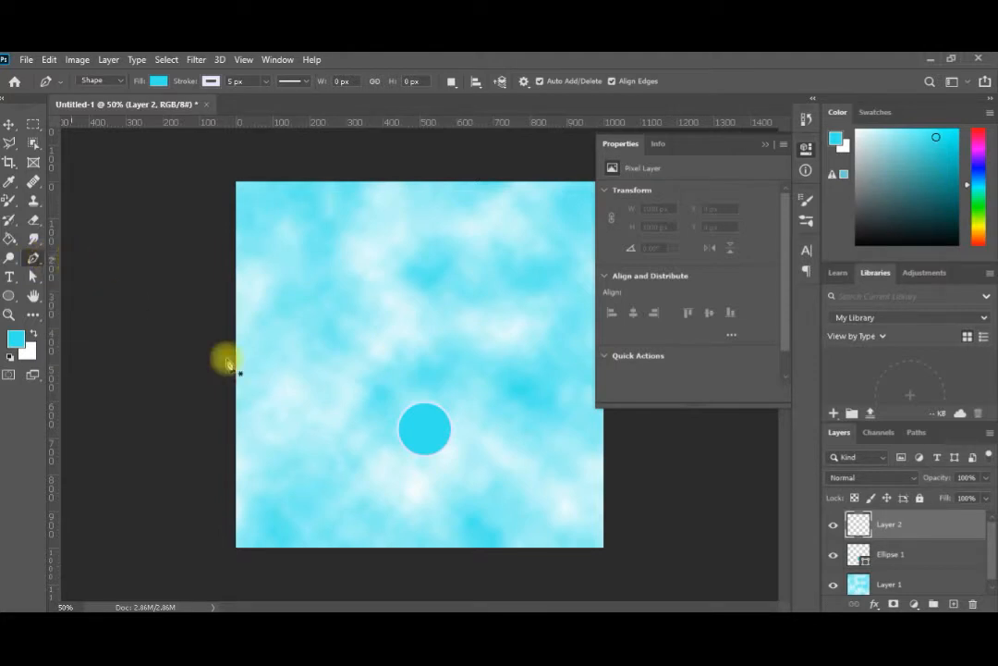
pyautogui.click(411, 453)
pyautogui.click(286, 365)
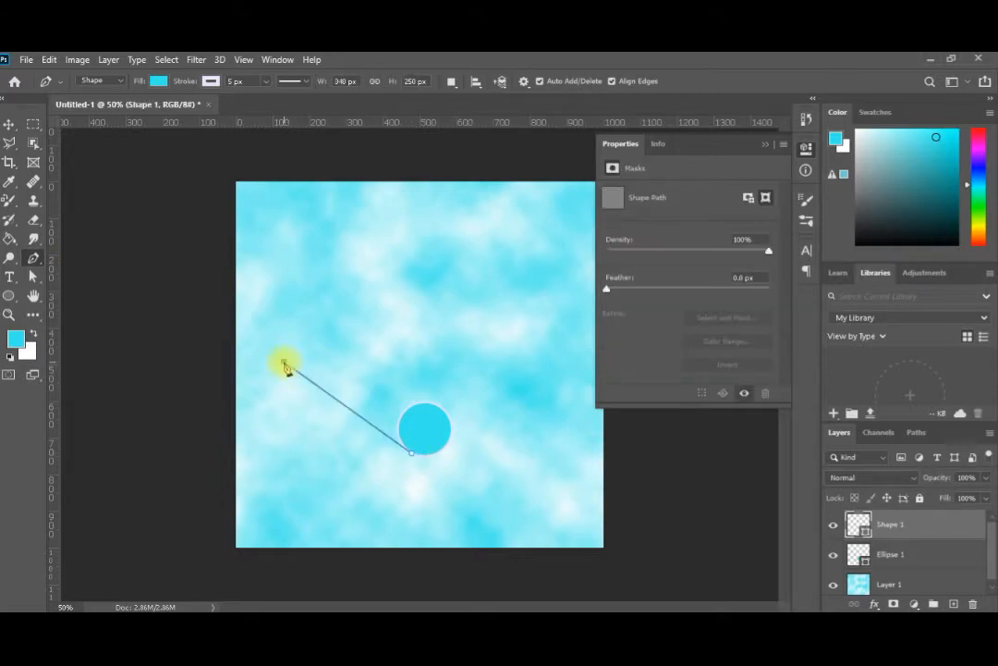
pyautogui.click(421, 228)
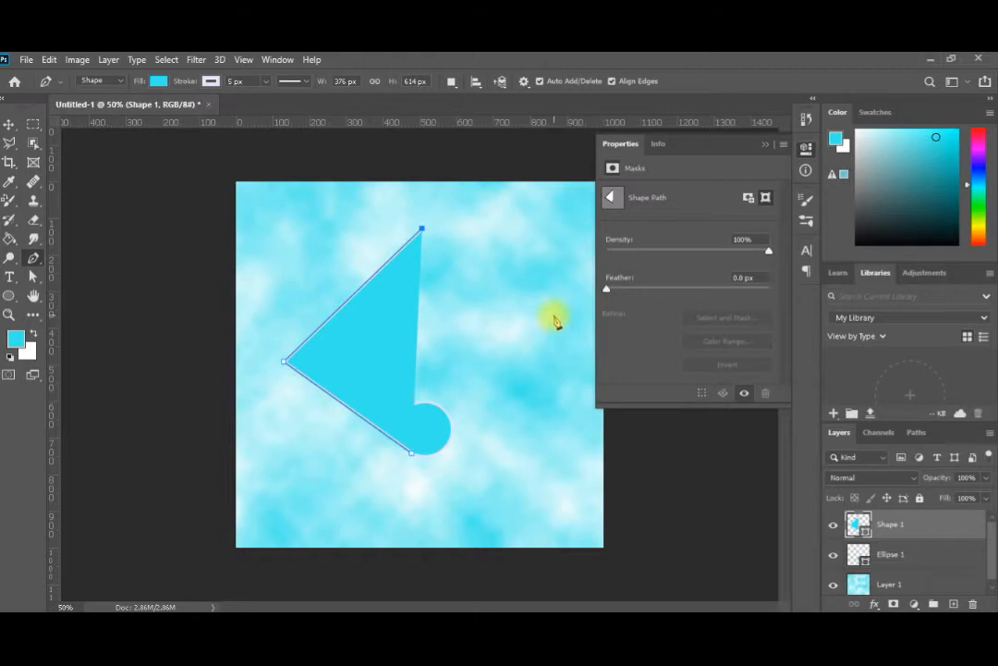
pyautogui.click(551, 315)
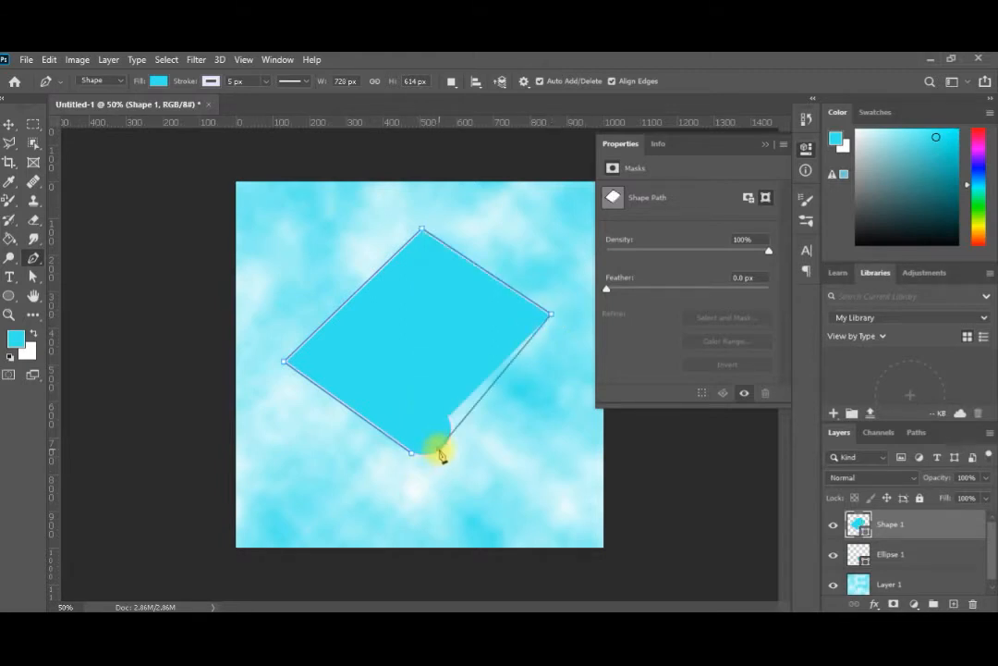
pyautogui.click(439, 448)
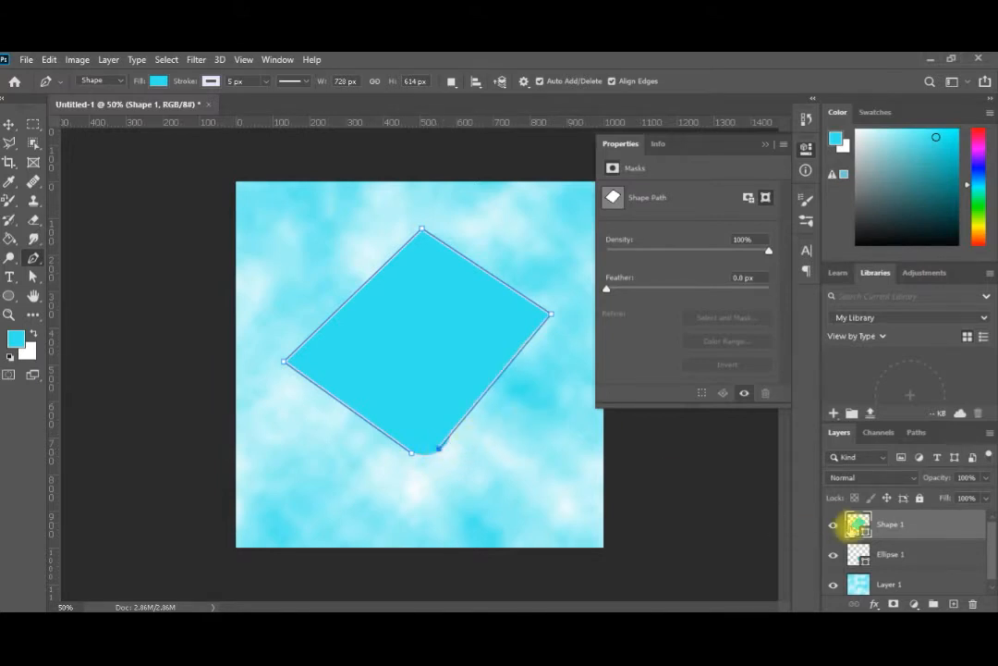
pyautogui.moveTo(891, 555); pyautogui.dragTo(887, 523)
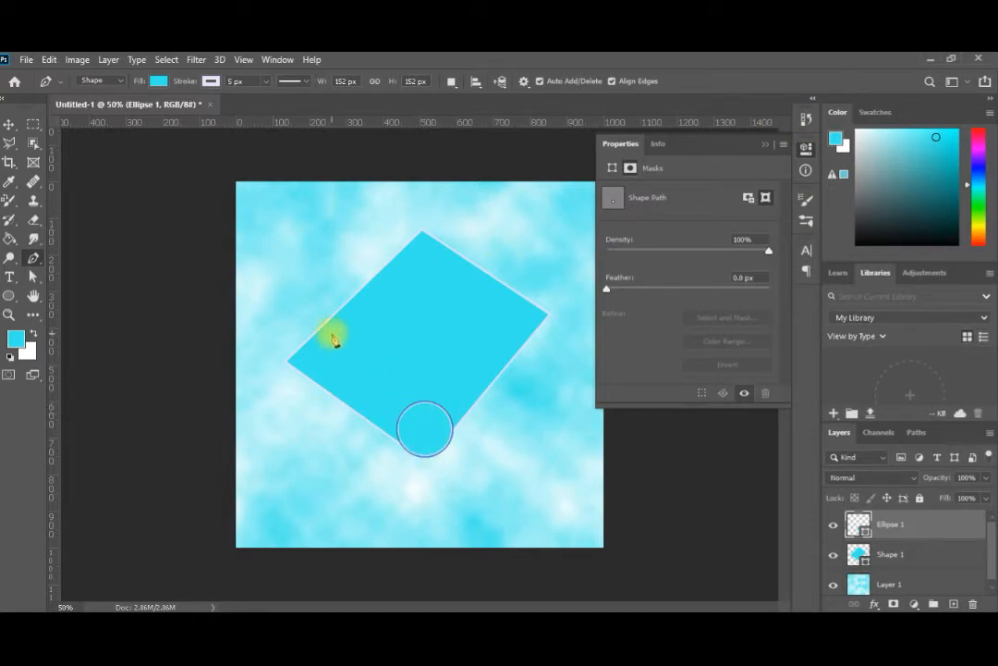
# On a new layer, draw an inward spiral about 121 × 129 px inside the circle with the Curvature Pen tool.
pyautogui.hotkey('ctrl', 'shift', 'n')
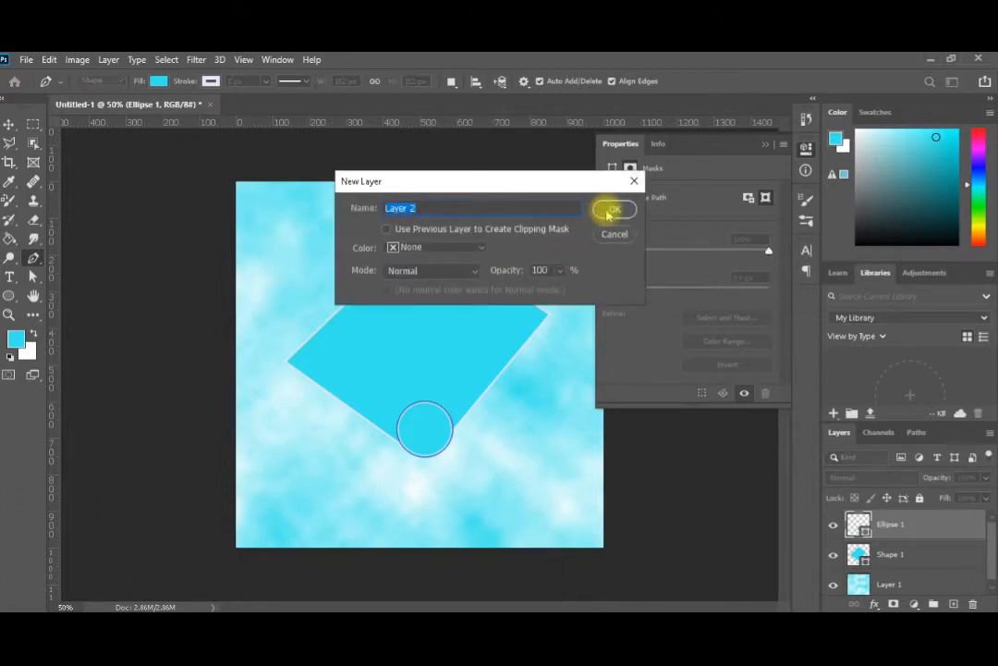
pyautogui.click(608, 209)
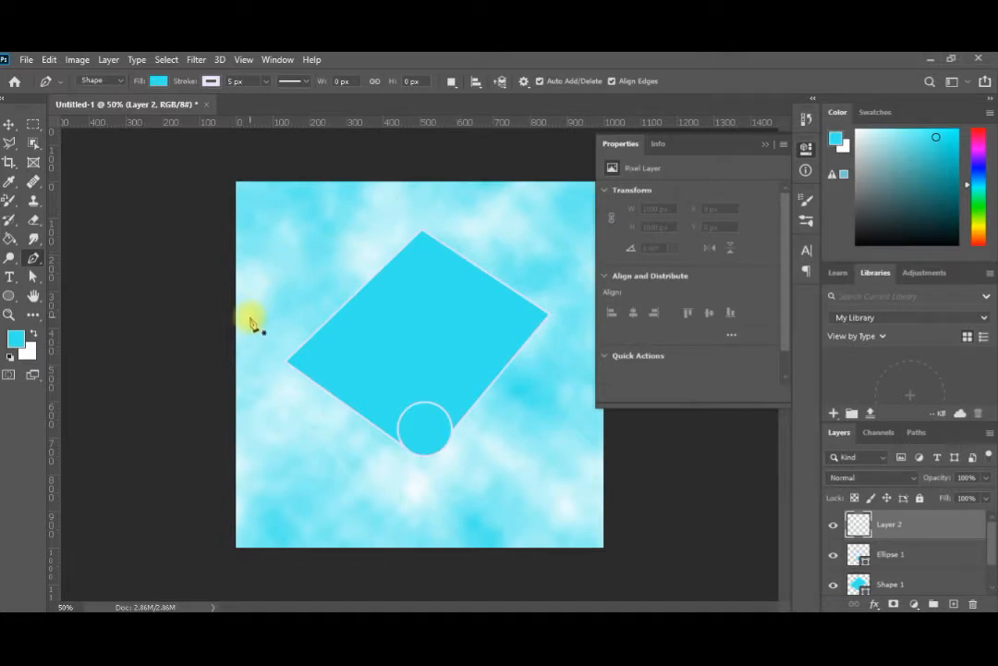
pyautogui.rightClick(34, 258)
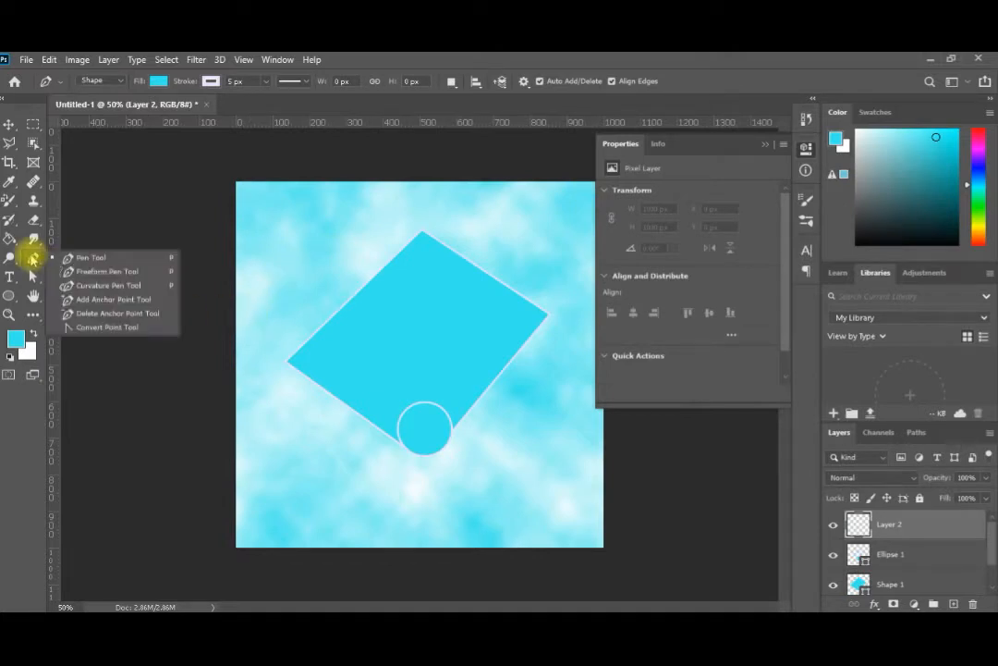
pyautogui.click(84, 286)
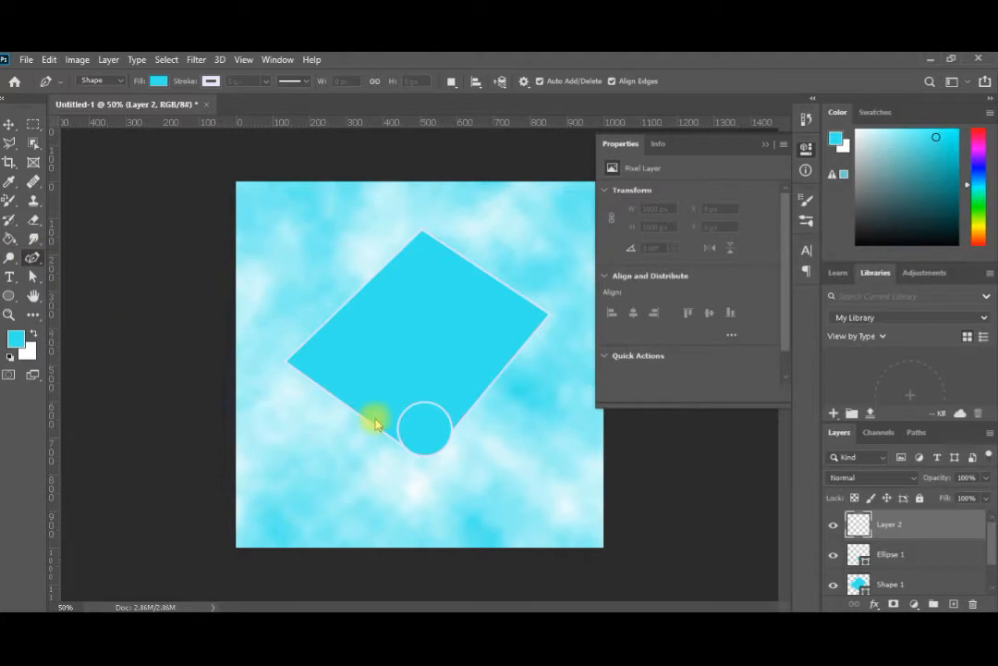
pyautogui.click(421, 454)
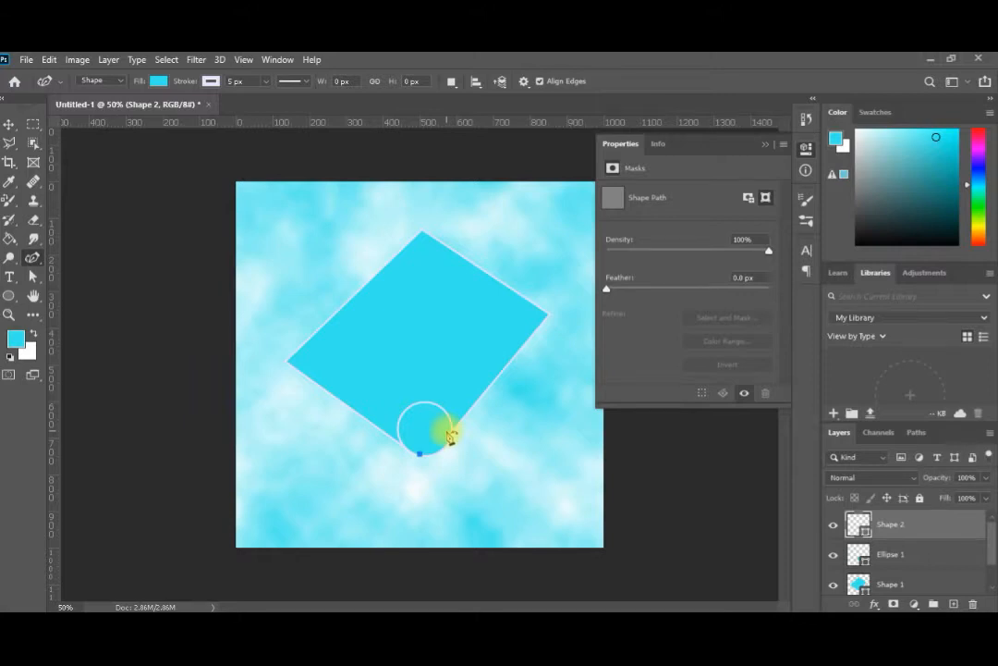
pyautogui.click(449, 433)
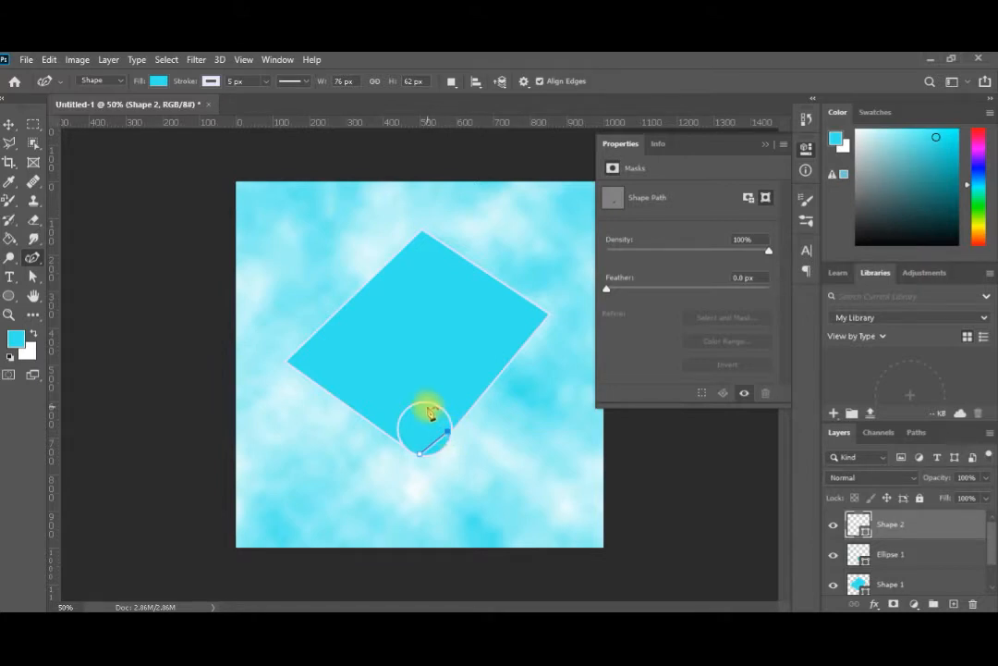
pyautogui.moveTo(428, 409); pyautogui.dragTo(408, 424)
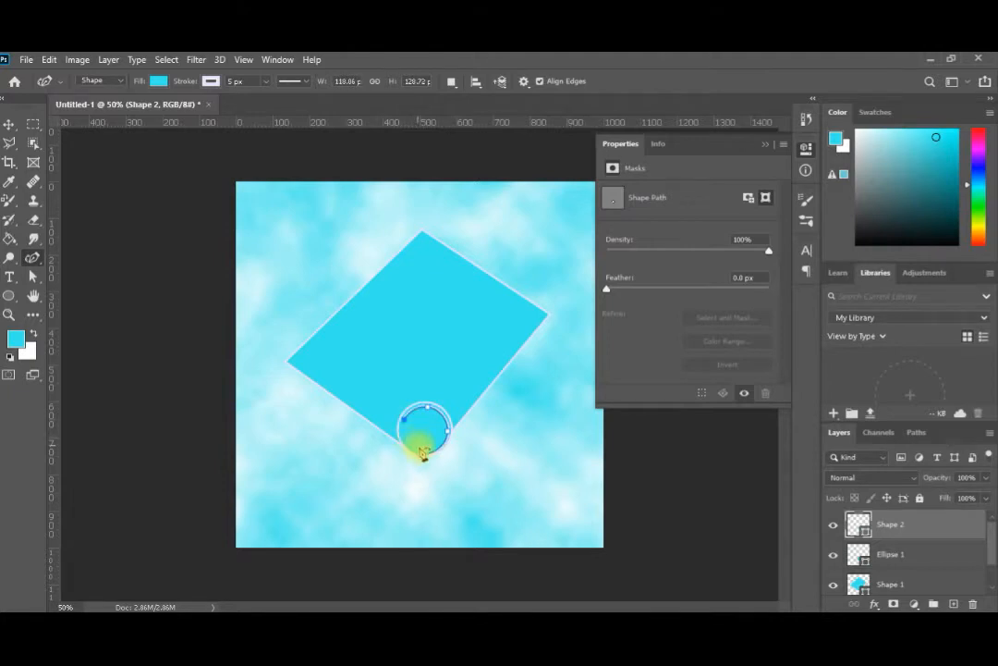
pyautogui.click(420, 453)
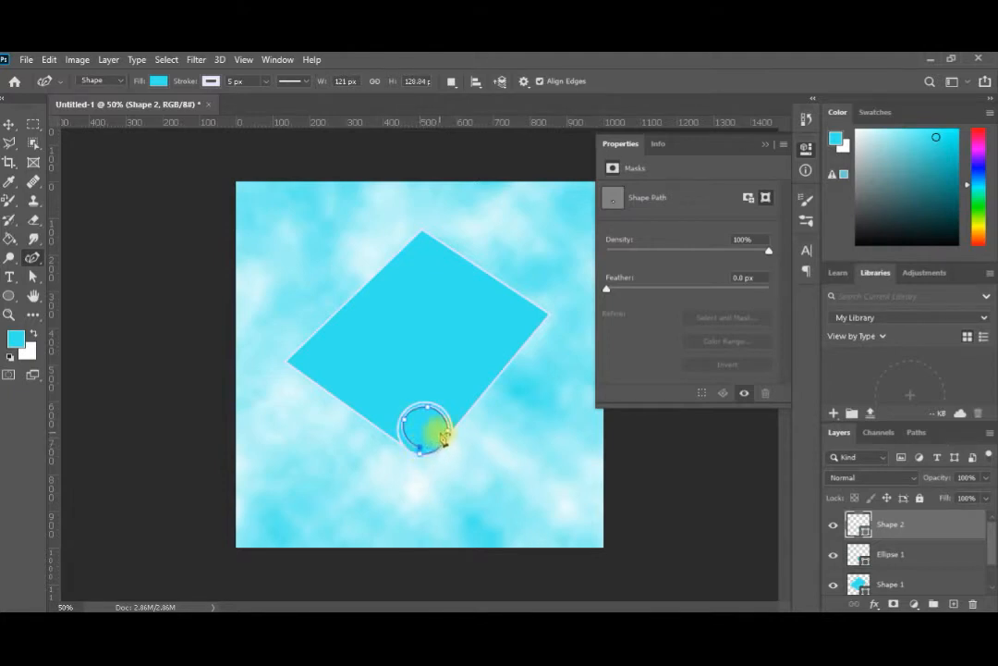
pyautogui.click(442, 430)
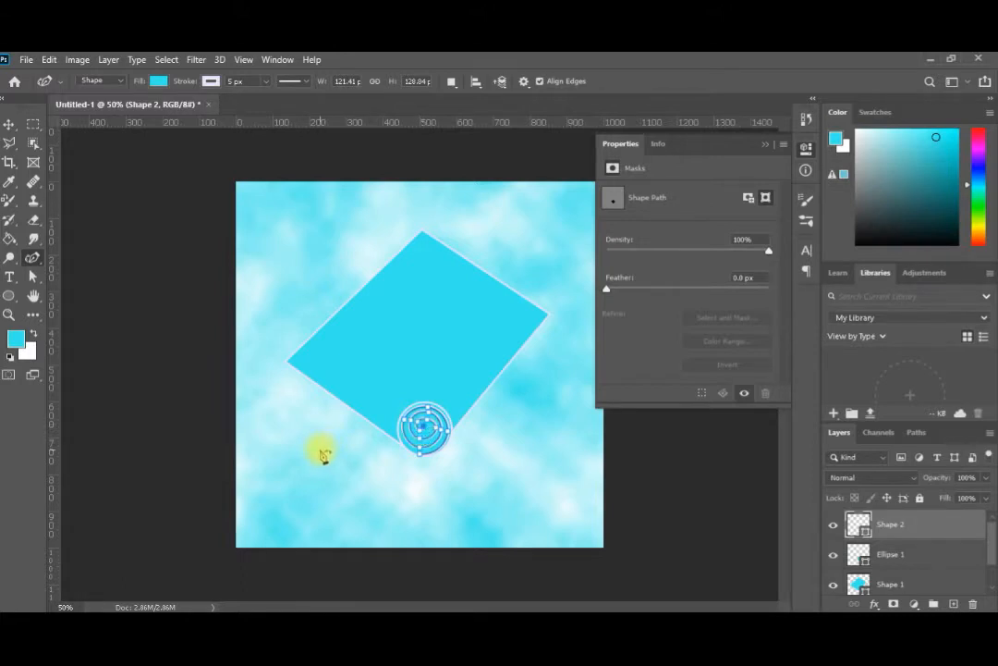
# On a new layer, draw a straight Pen tool segment from the circle's left edge to just beyond the sheet's upper-right edge.
pyautogui.hotkey('ctrl', 'shift', 'n')
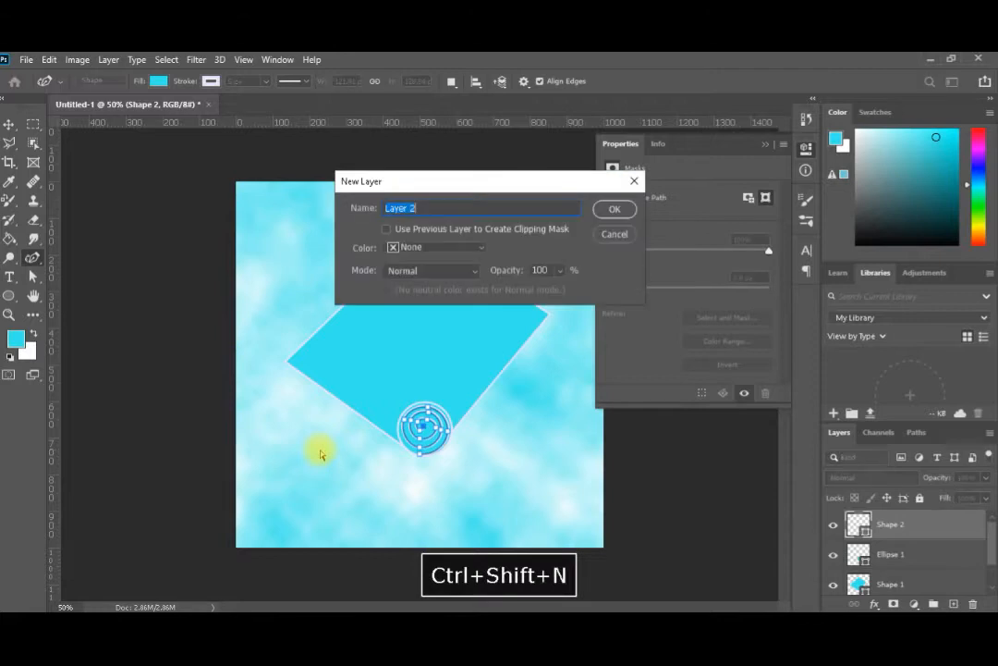
pyautogui.click(615, 212)
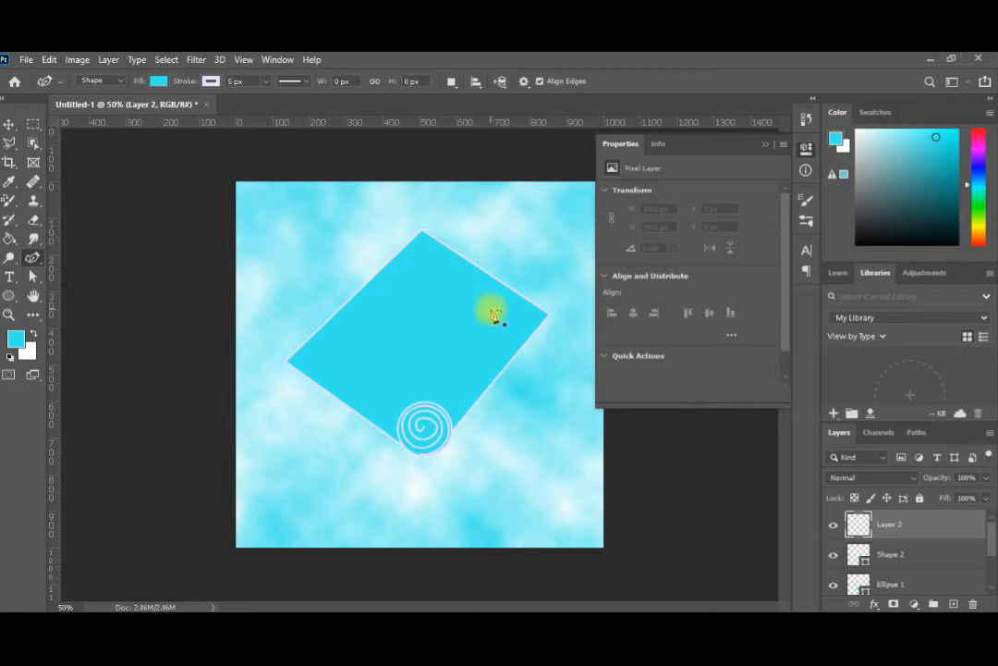
pyautogui.rightClick(32, 257)
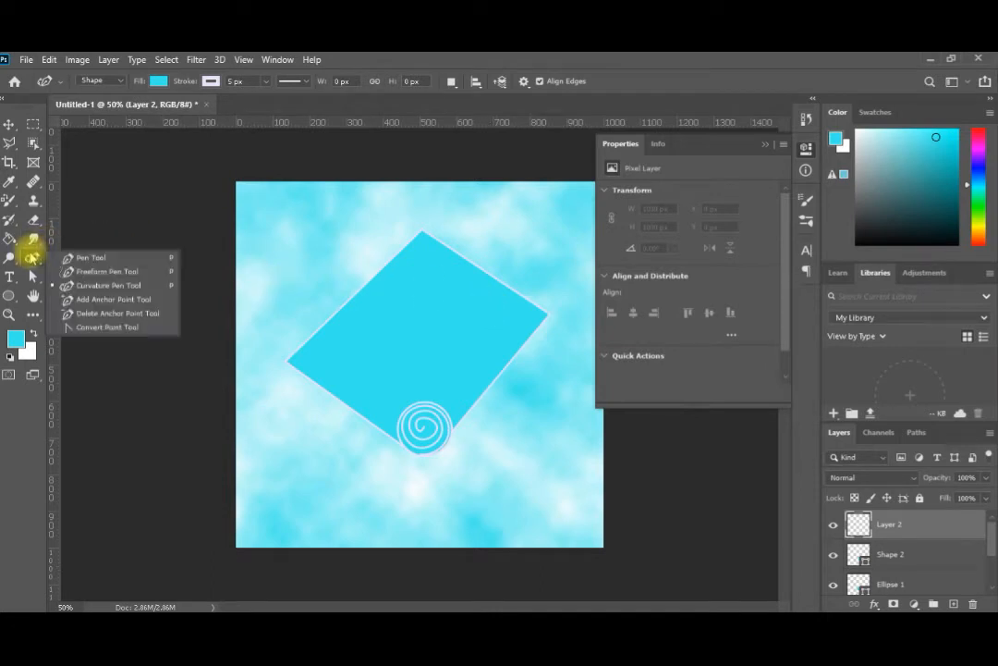
pyautogui.click(97, 261)
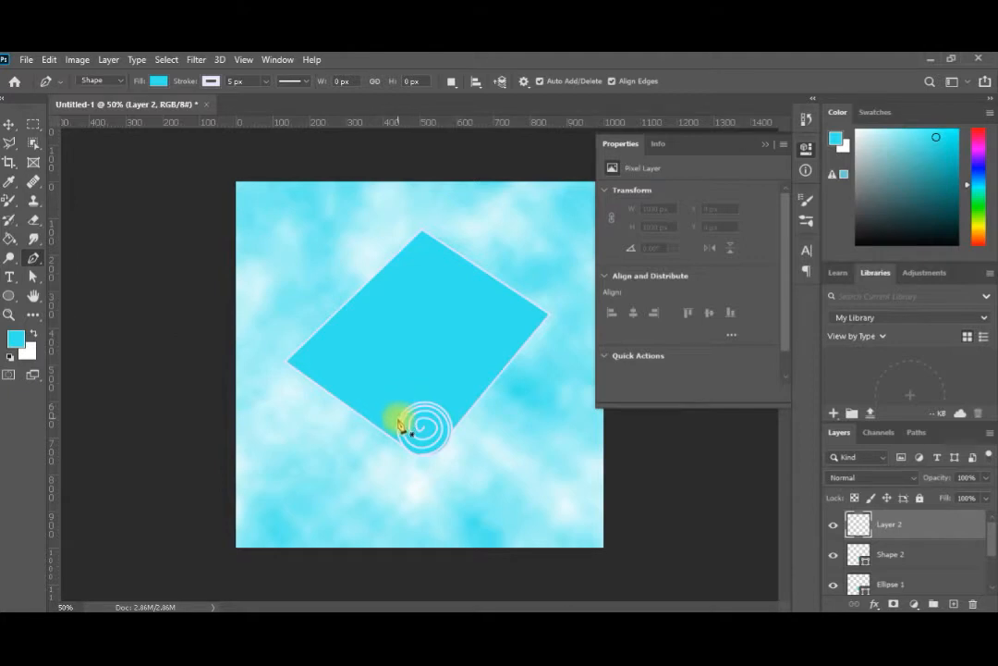
pyautogui.click(400, 424)
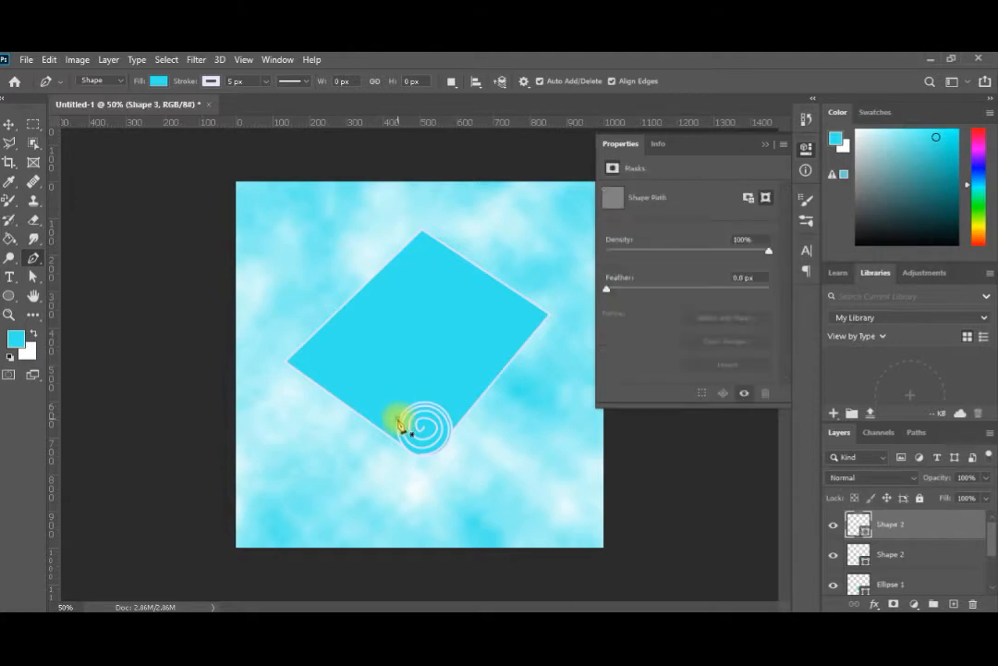
pyautogui.click(520, 283)
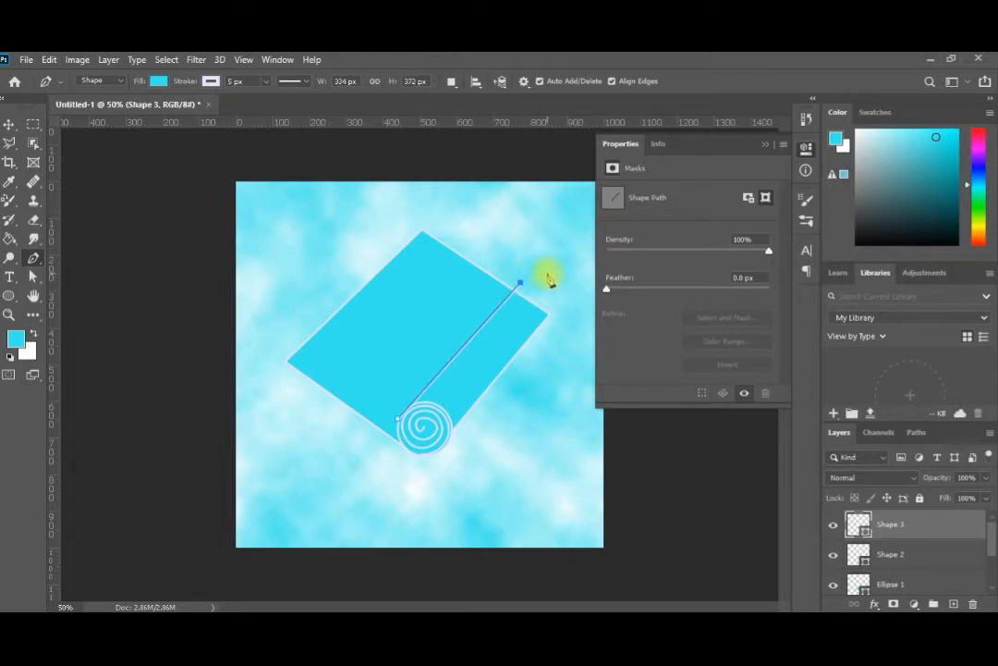
pyautogui.click(547, 273)
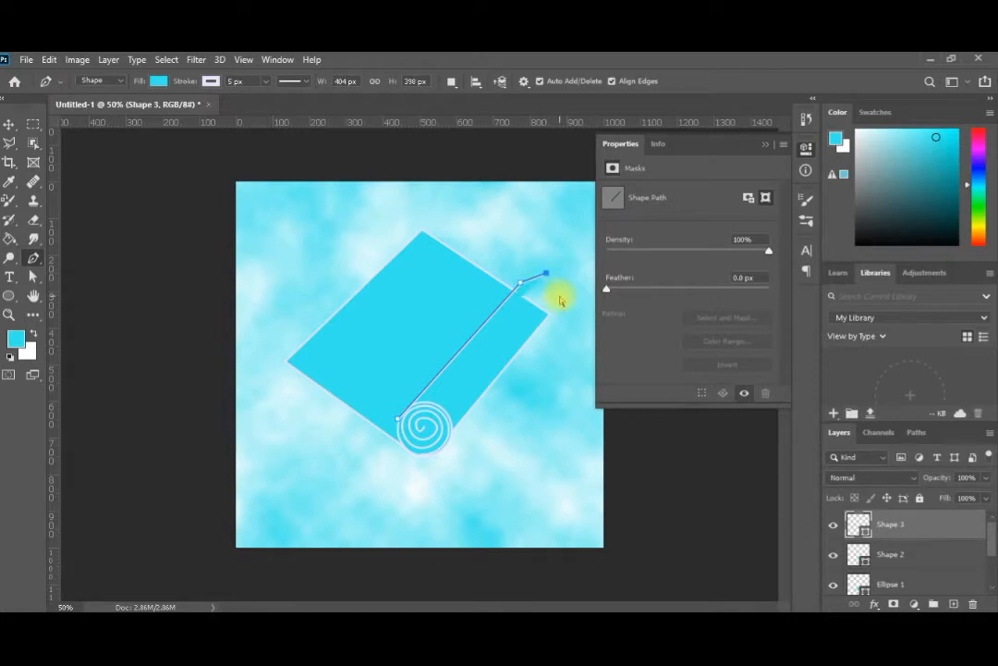
pyautogui.hotkey('ctrl', 'z')
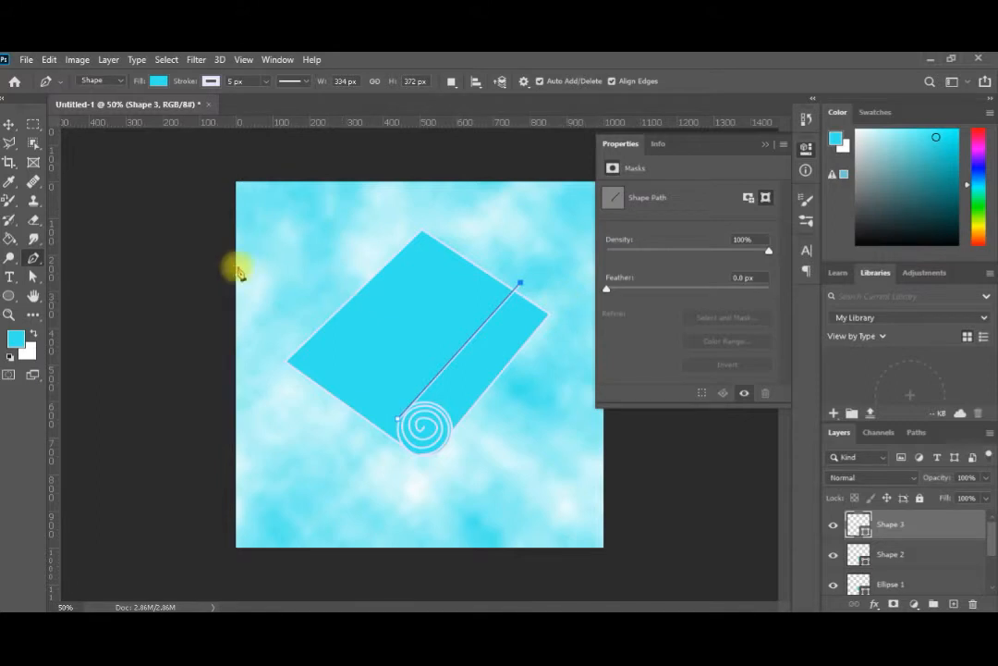
# Continue the path with the Curvature Pen tool, curving it around the sheet's right corner to form the roll's rounded far end.
pyautogui.click(34, 257)
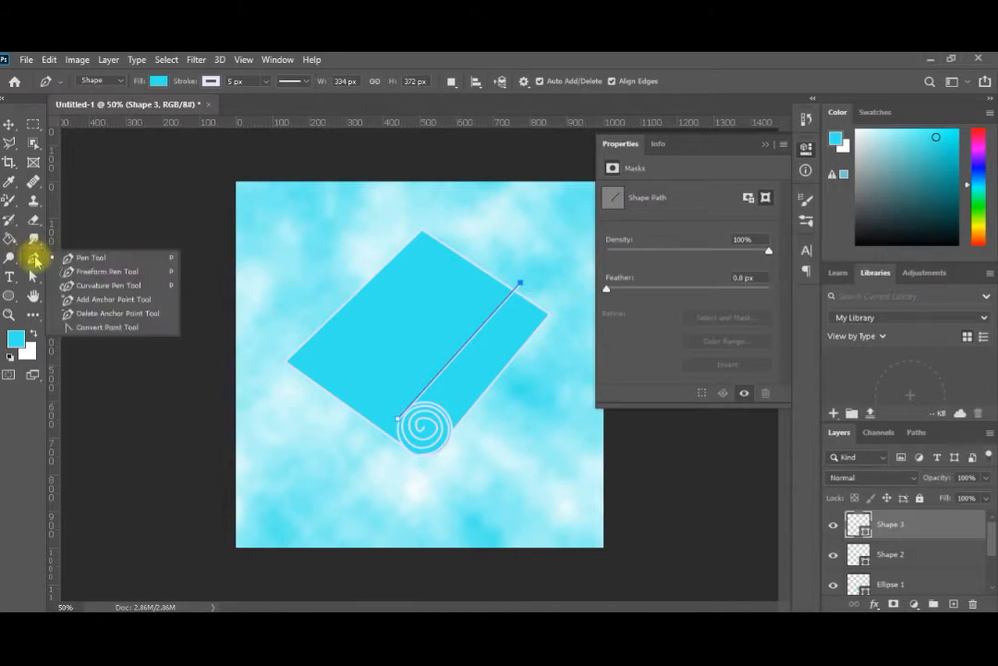
pyautogui.click(95, 286)
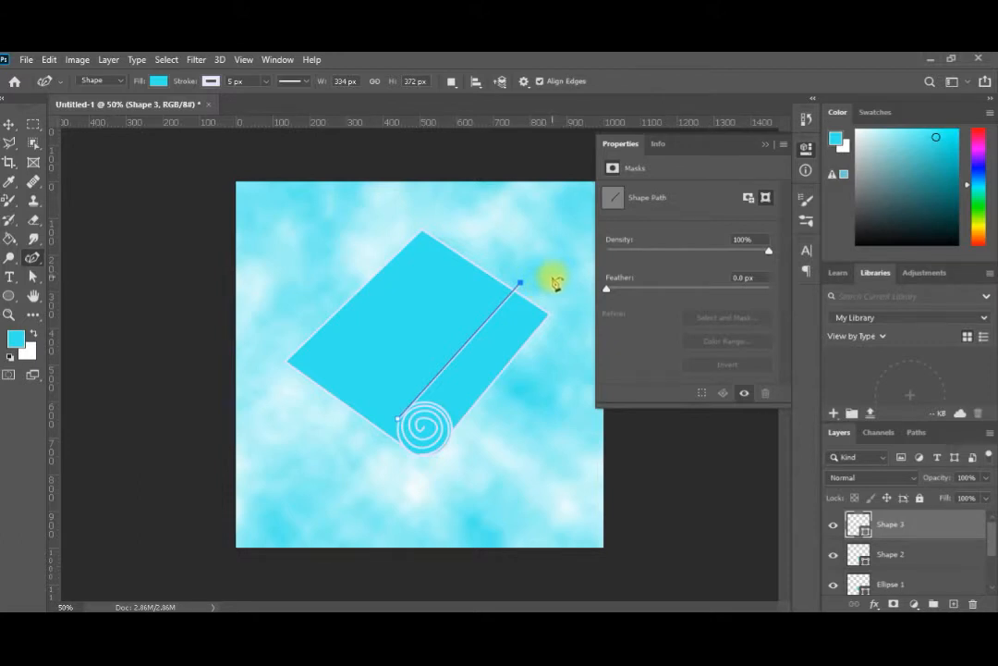
pyautogui.click(551, 278)
pyautogui.click(565, 294)
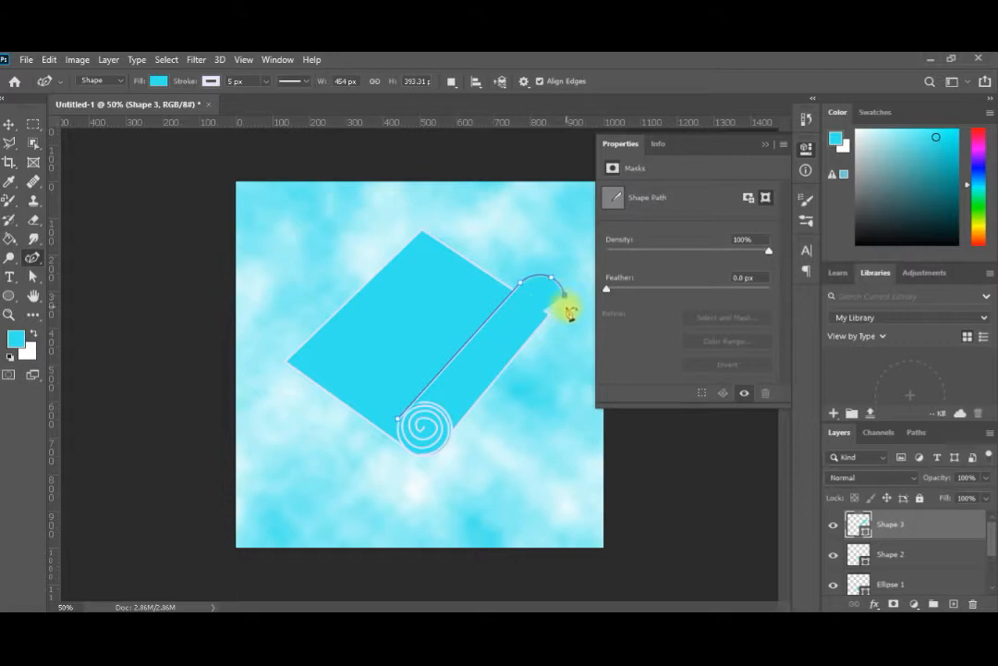
pyautogui.click(567, 310)
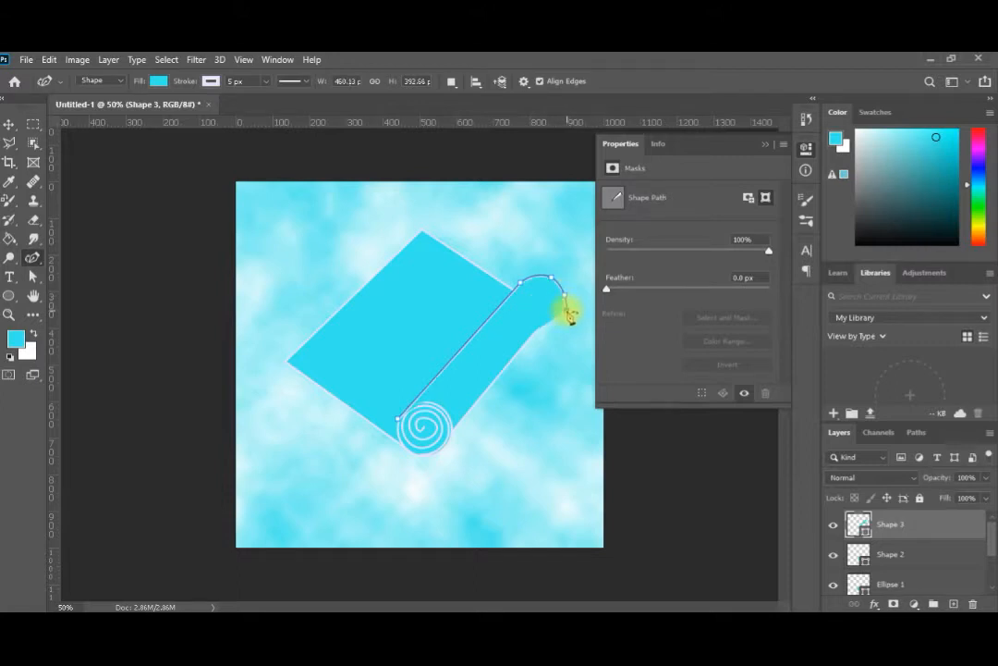
pyautogui.click(447, 452)
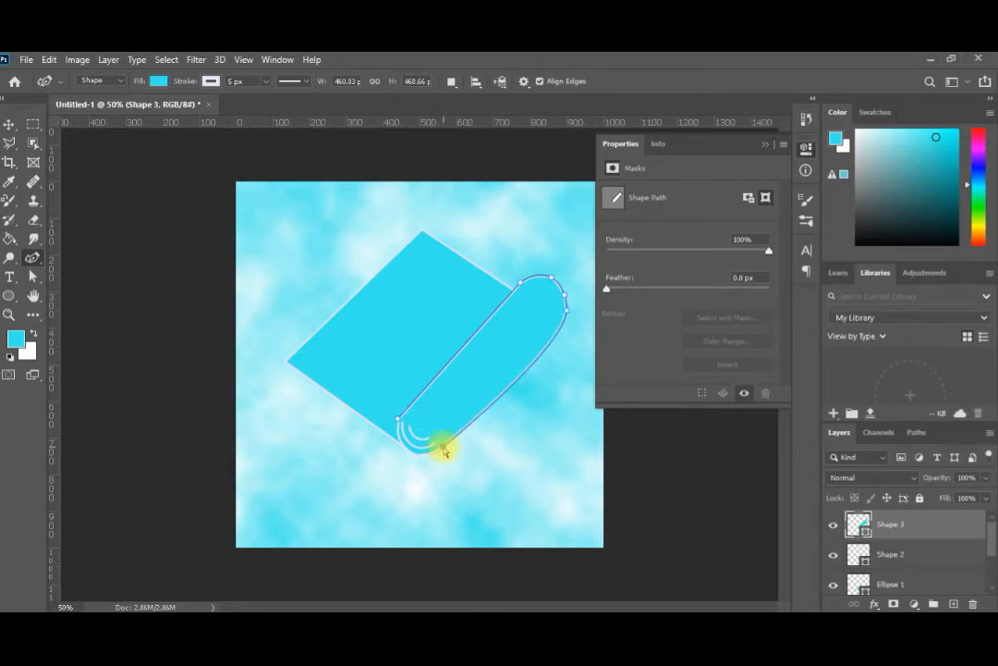
pyautogui.hotkey('ctrl', 'z')
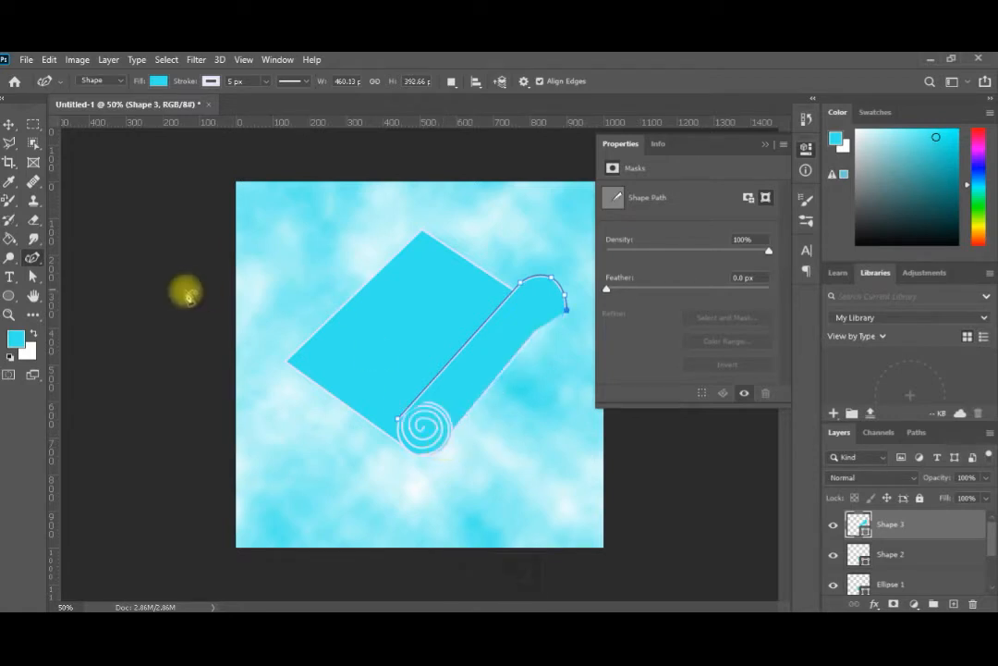
# Draw a straight Pen tool segment from the end of the roll's curved outline to the circle's lower right edge.
pyautogui.rightClick(33, 258)
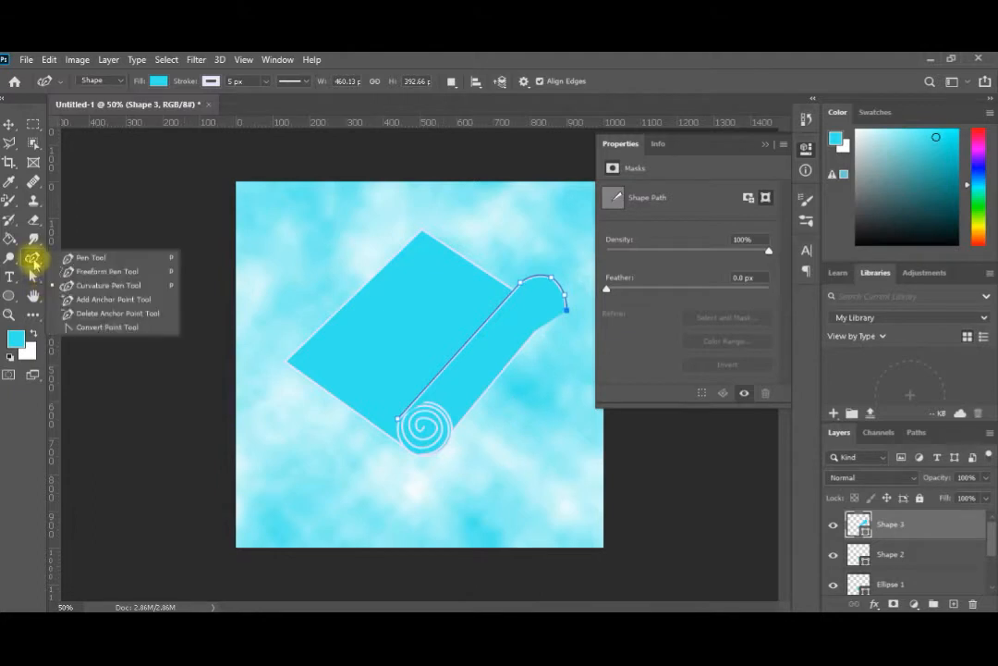
pyautogui.click(100, 256)
pyautogui.click(444, 452)
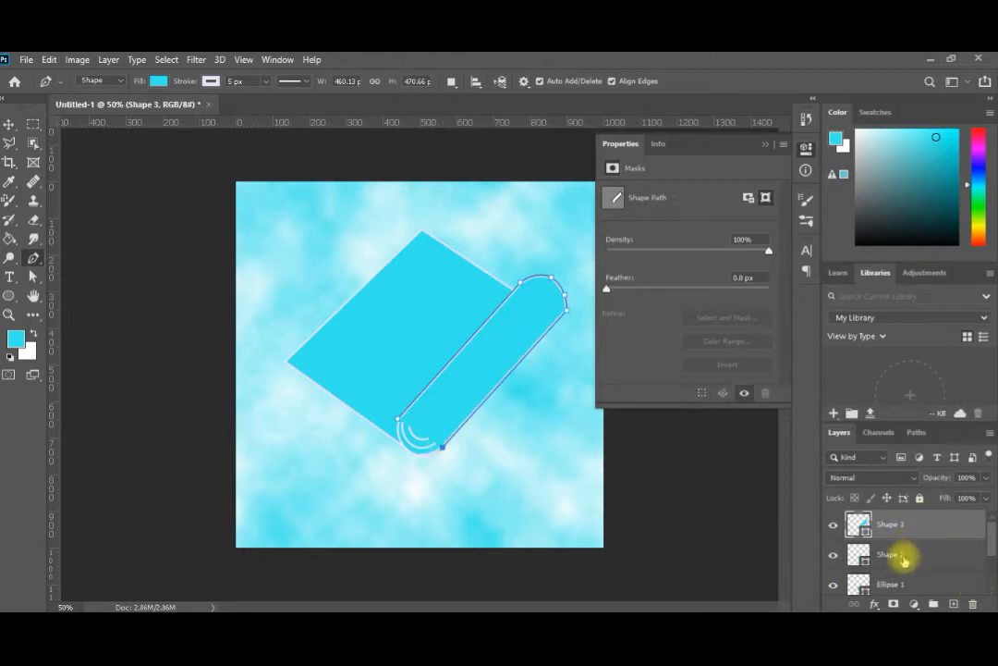
# Move the spiral and circle layers above the roll's layer, keeping the spiral on top, and deselect the shapes.
pyautogui.moveTo(903, 559); pyautogui.dragTo(903, 523)
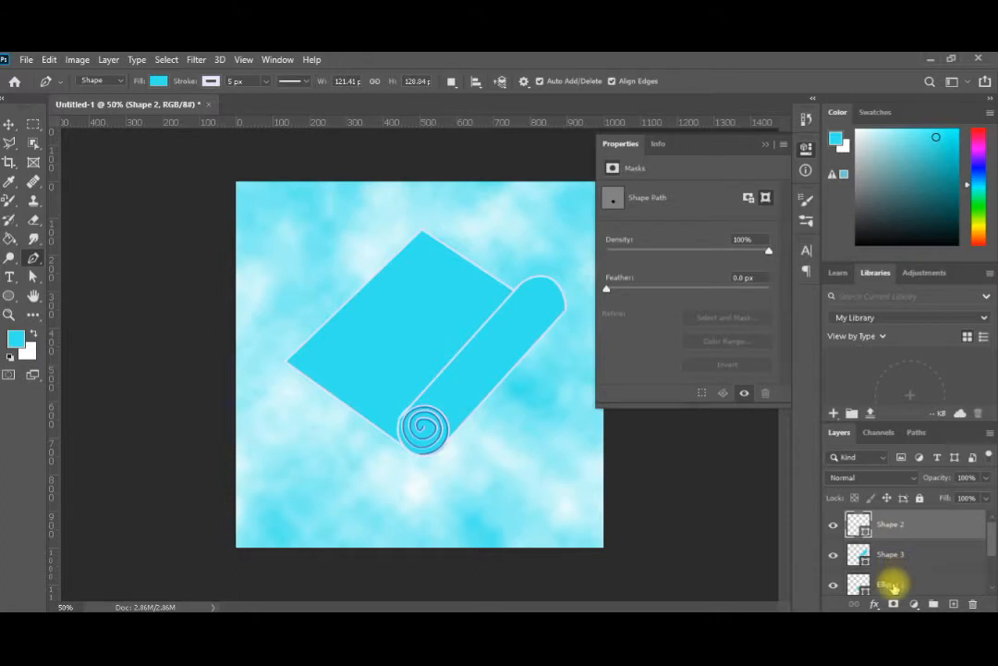
pyautogui.moveTo(893, 586); pyautogui.dragTo(891, 544)
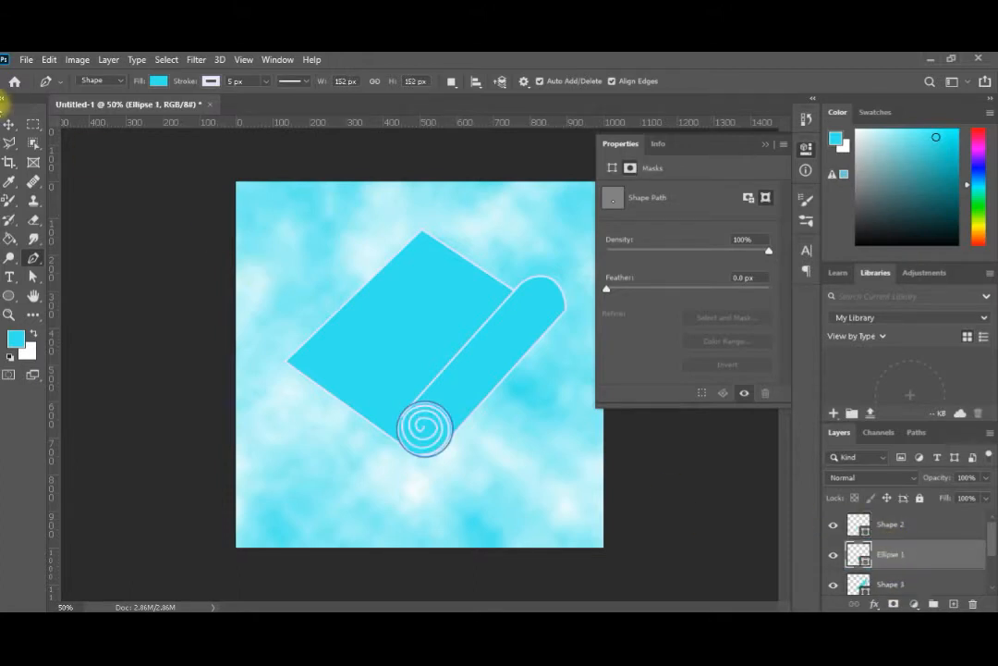
pyautogui.click(8, 125)
pyautogui.click(252, 265)
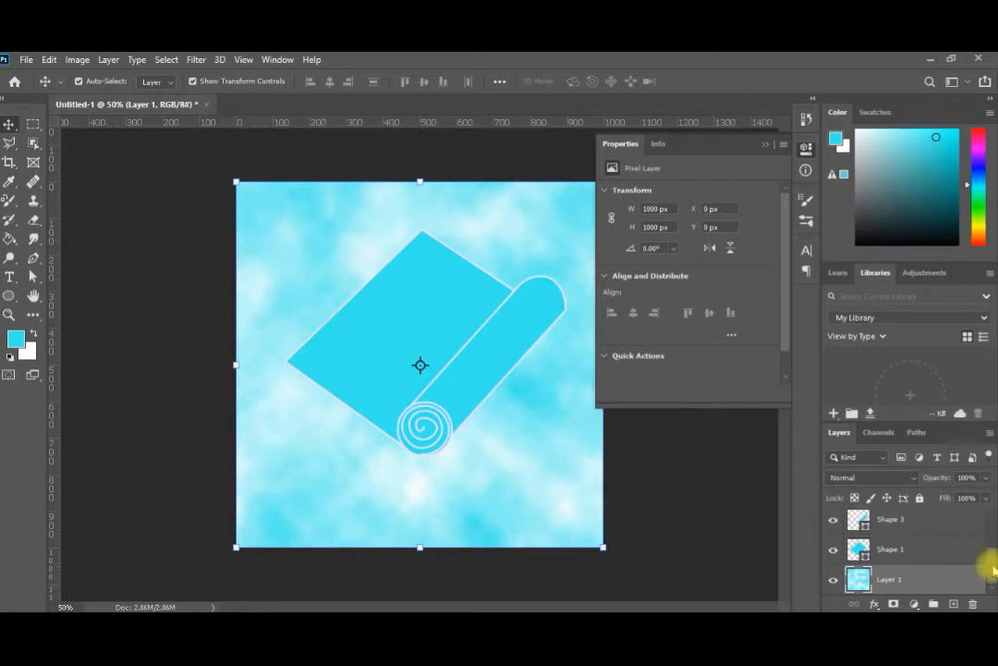
# Add a Mistral 48 pt text layer above the sheet's layer, reading "One of the Simple ways" and starting near the sheet's left corner.
pyautogui.click(910, 553)
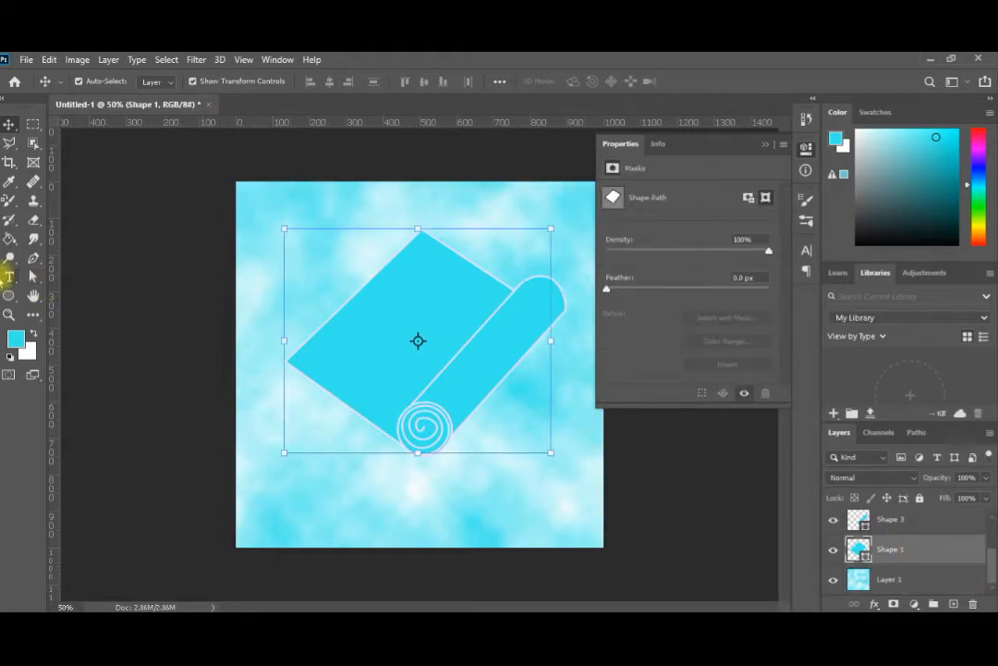
pyautogui.click(8, 276)
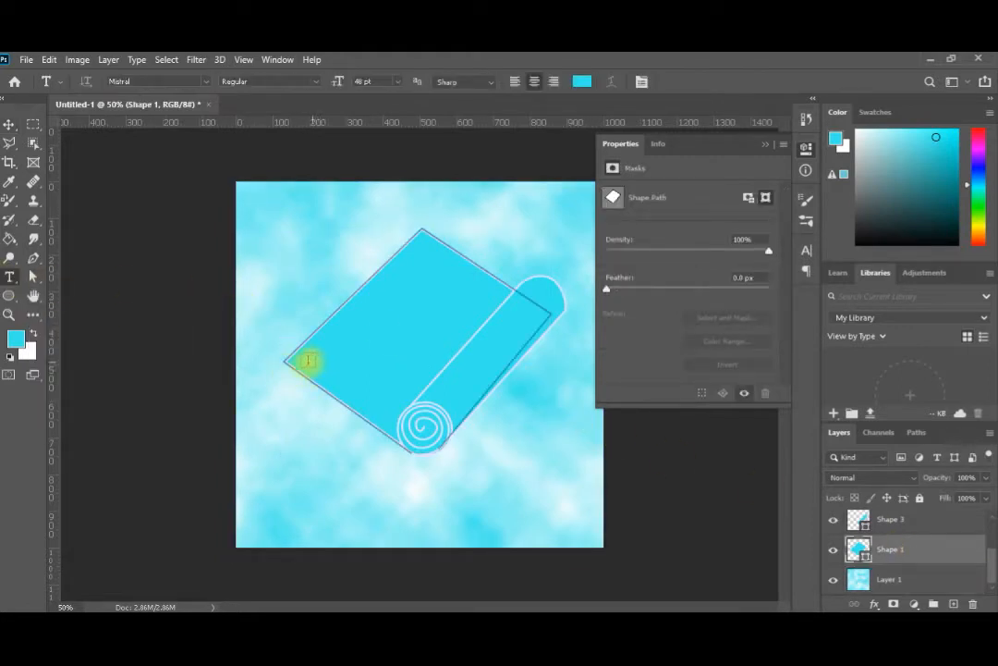
pyautogui.click(300, 360)
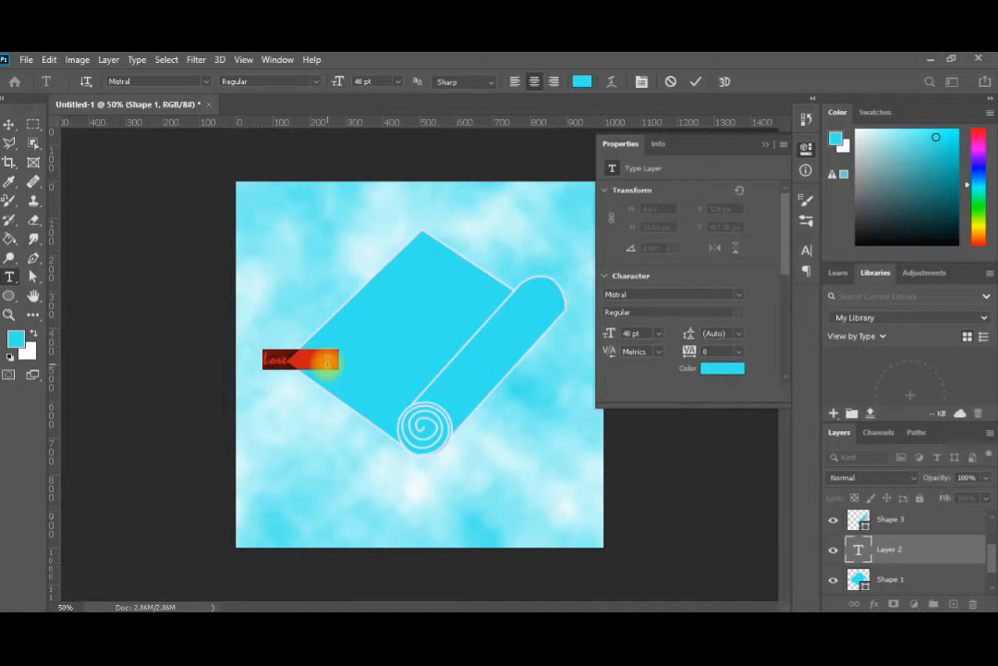
pyautogui.write('On  ')
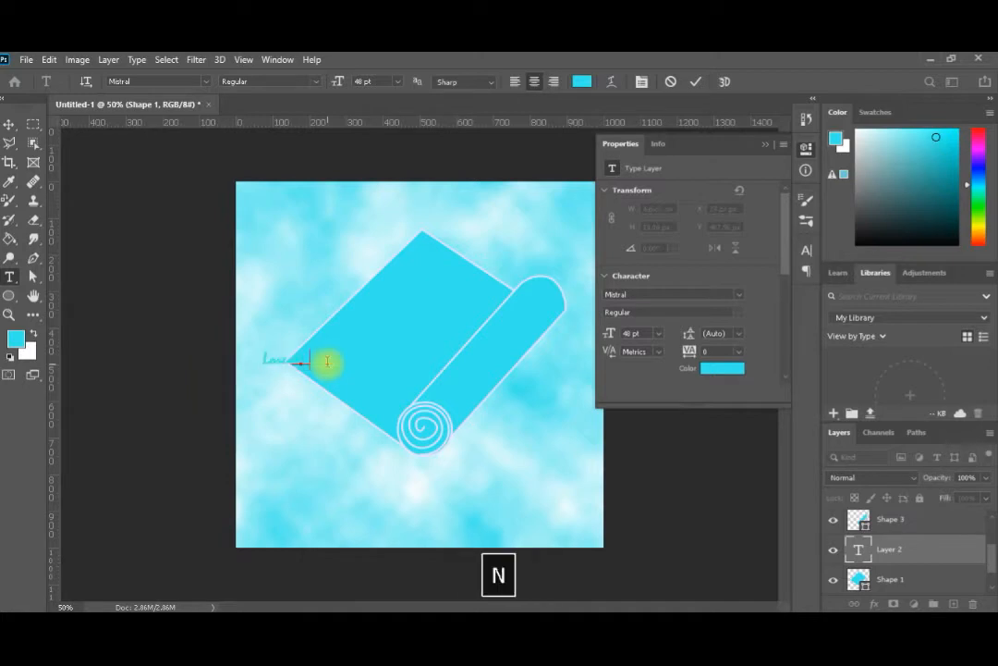
pyautogui.write('h Sm')
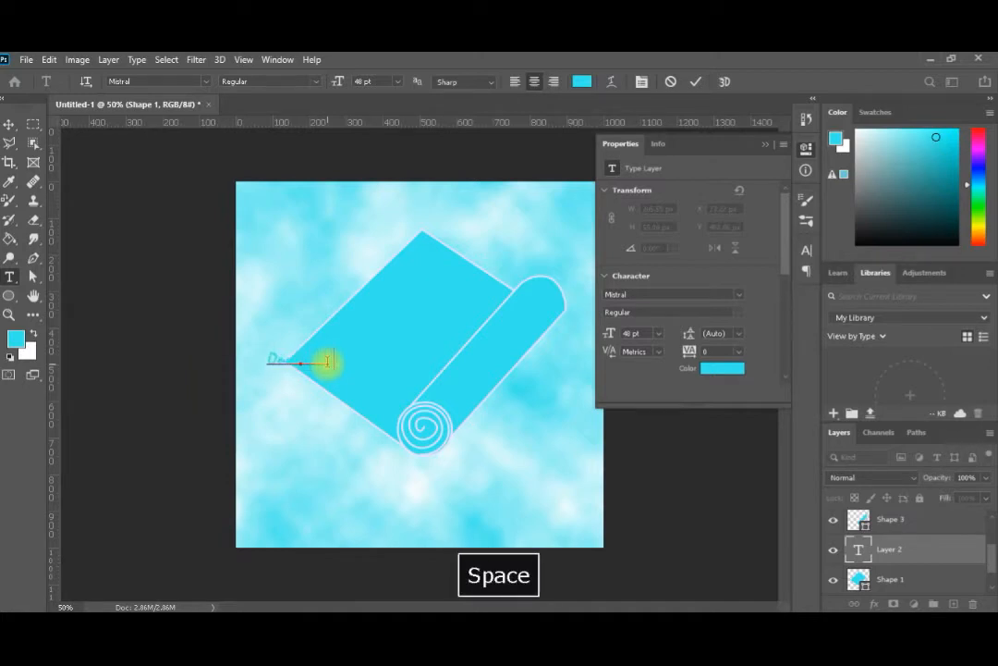
pyautogui.write('pewys')
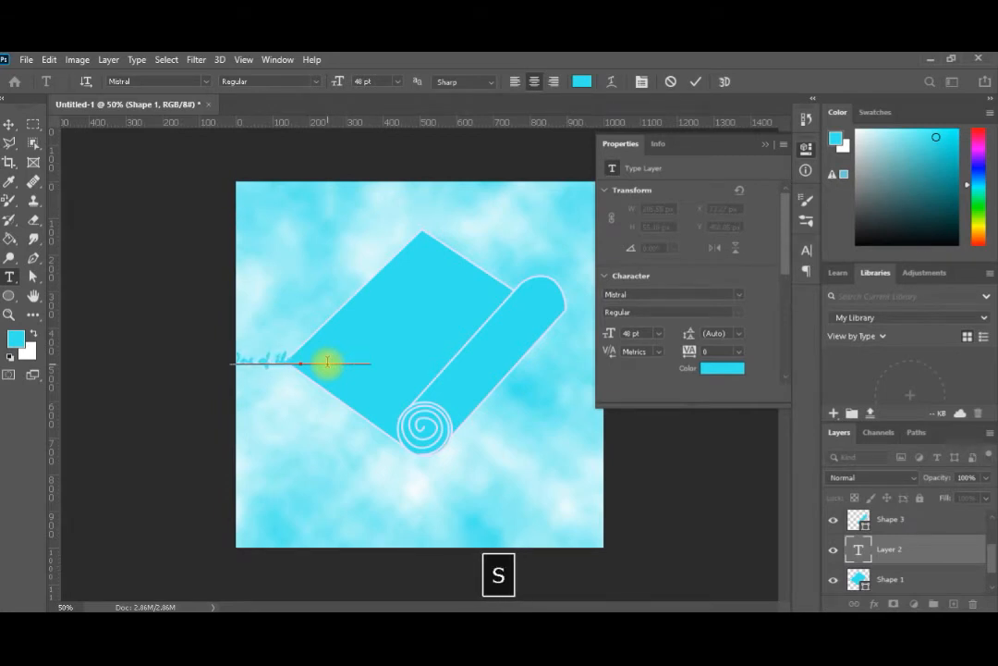
# Change the whole text line's colour to blue 0707ee.
pyautogui.hotkey('shift', 'Home')
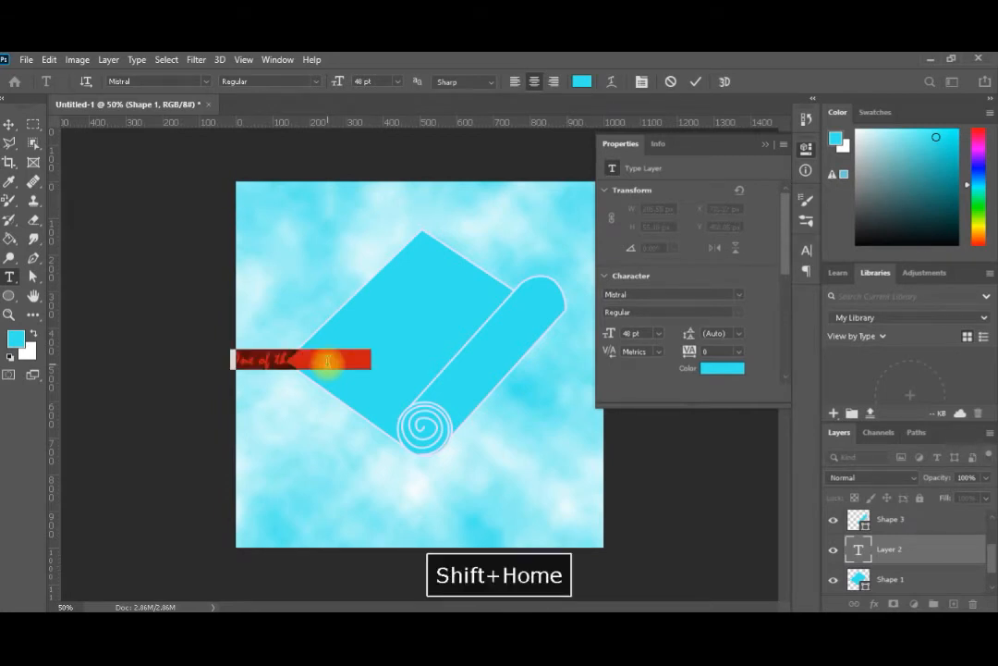
pyautogui.click(583, 82)
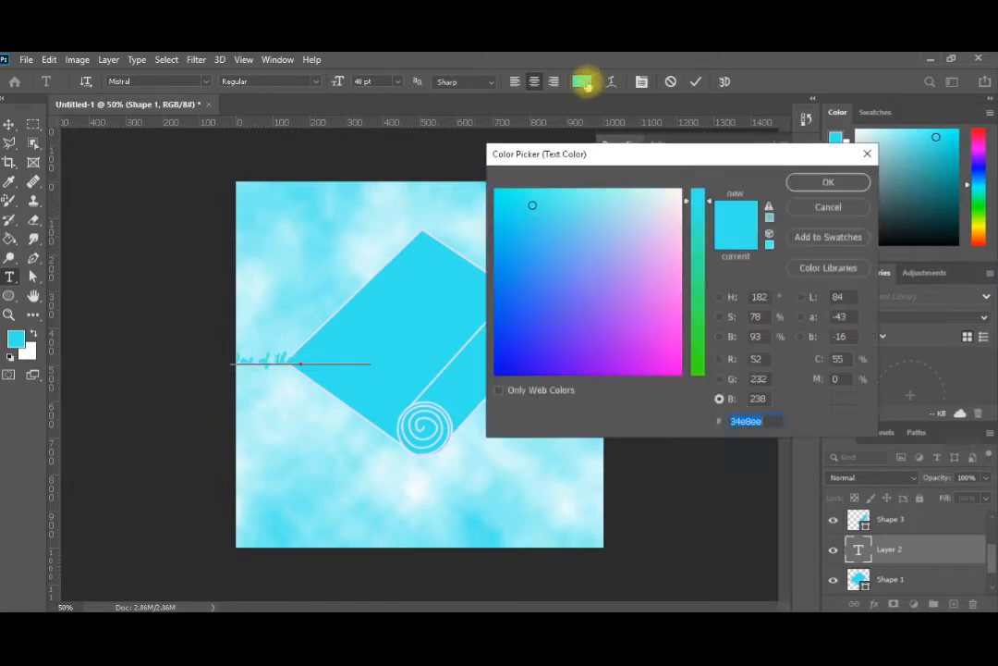
pyautogui.click(502, 372)
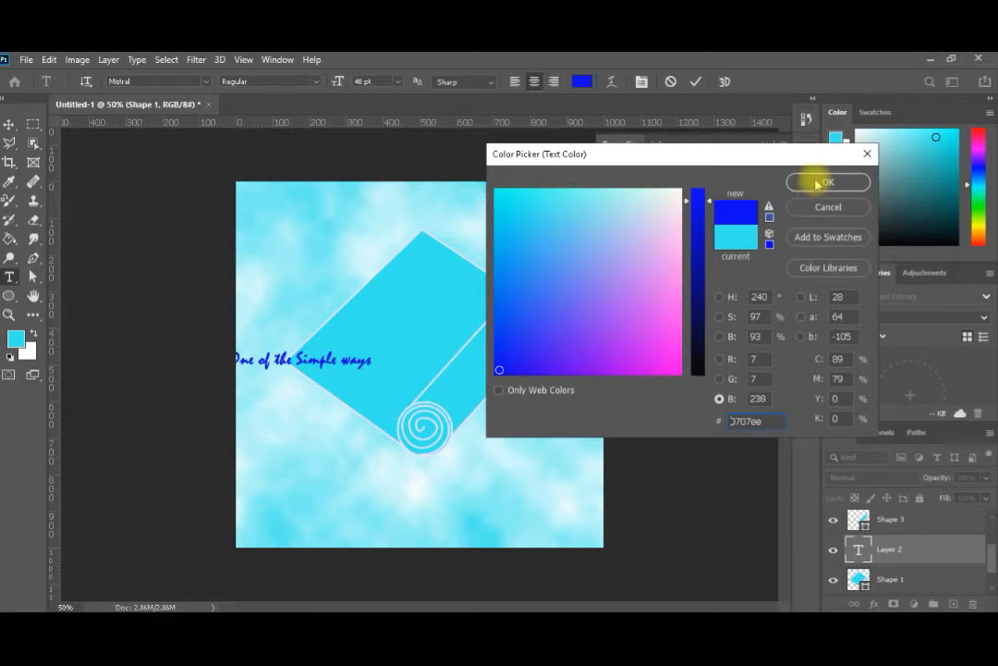
pyautogui.click(817, 183)
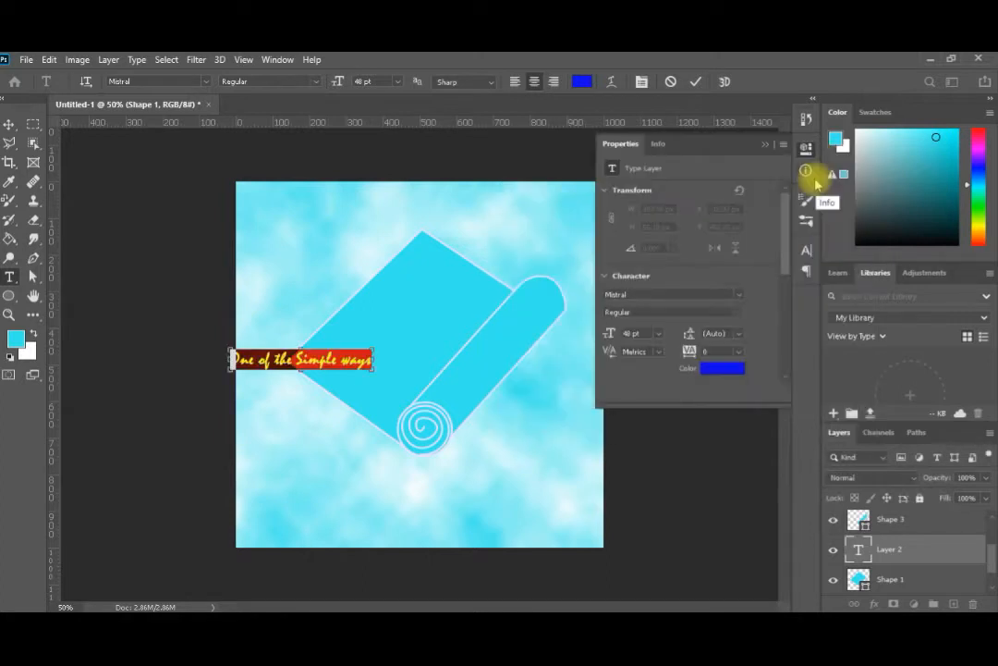
# Copy the text line and paste it three times on new lines below to make a four-line block.
pyautogui.hotkey('ctrl', 'c')
pyautogui.hotkey('shift', 'Right')
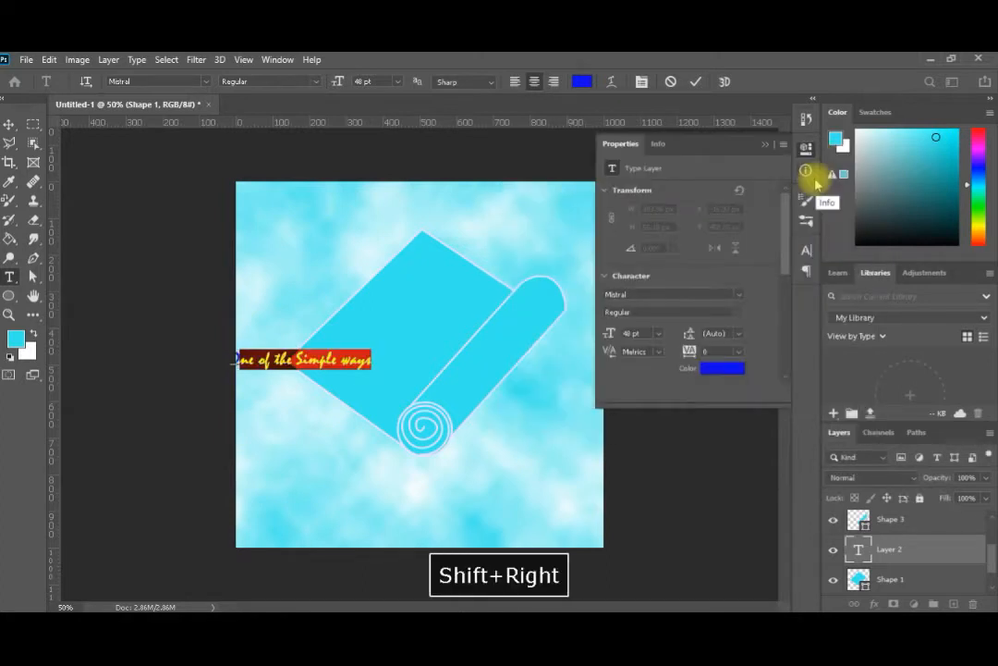
pyautogui.hotkey('shift', 'Left')
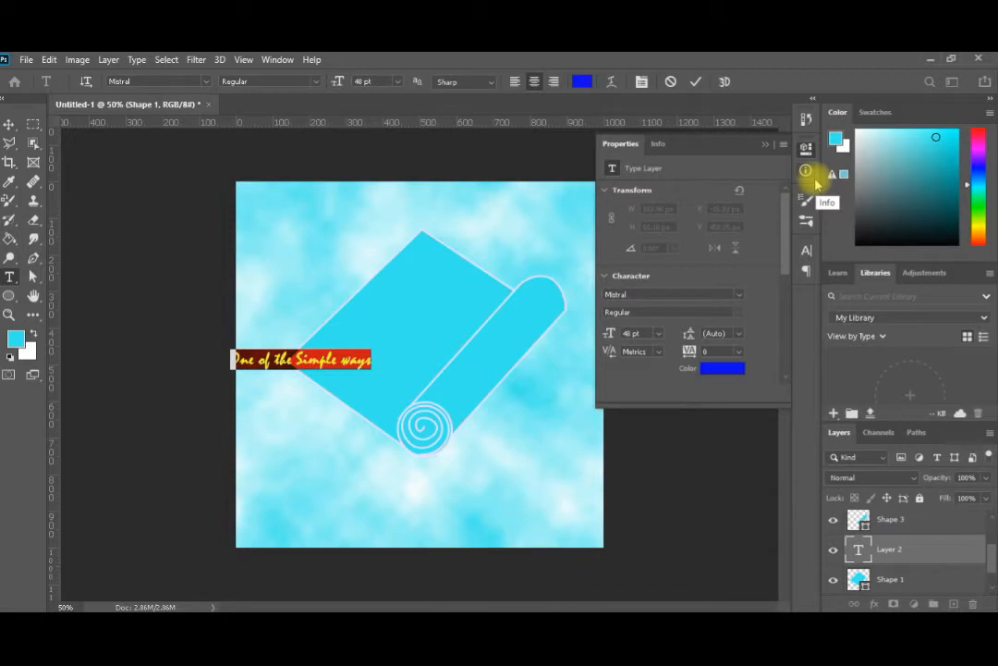
pyautogui.hotkey('ctrl', 'c')
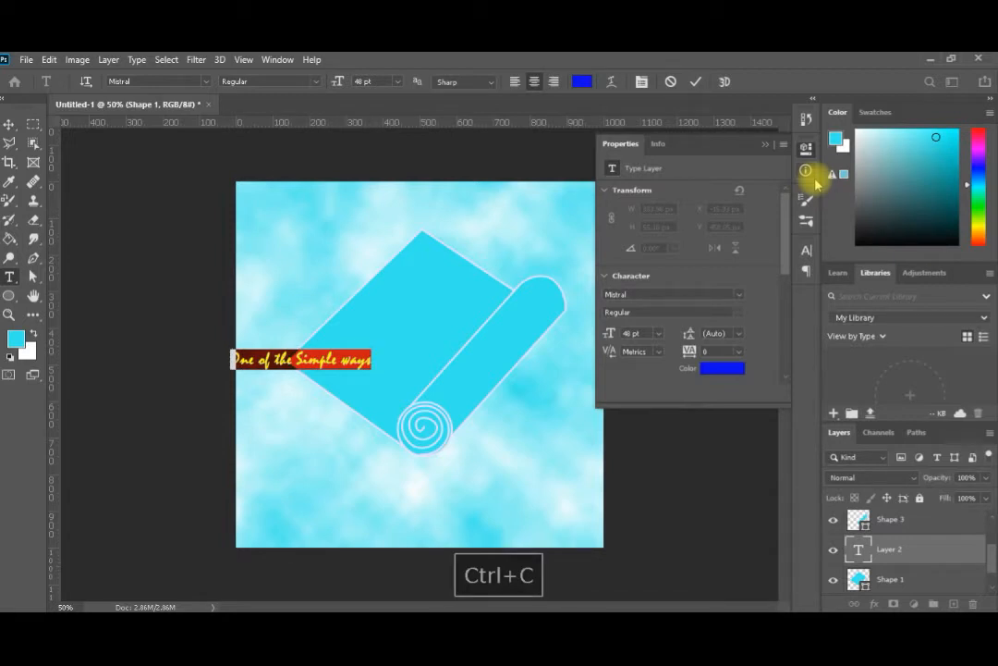
pyautogui.press('End')
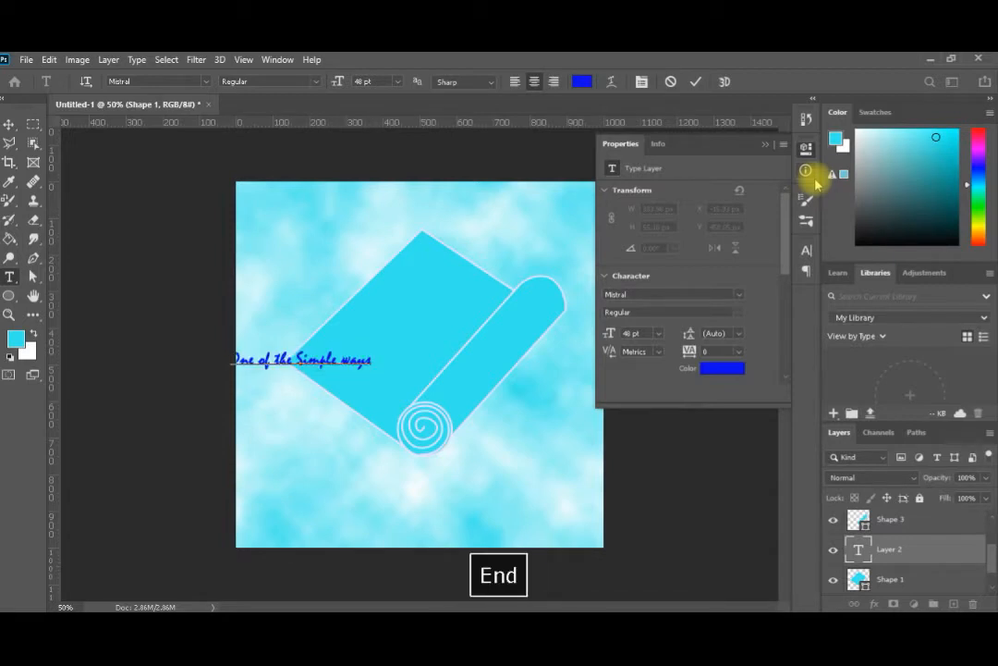
pyautogui.press('Return')
pyautogui.hotkey('ctrl', 'v')
pyautogui.press('Return')
pyautogui.hotkey('ctrl', 'v')
pyautogui.press('Return')
pyautogui.hotkey('ctrl', 'v')
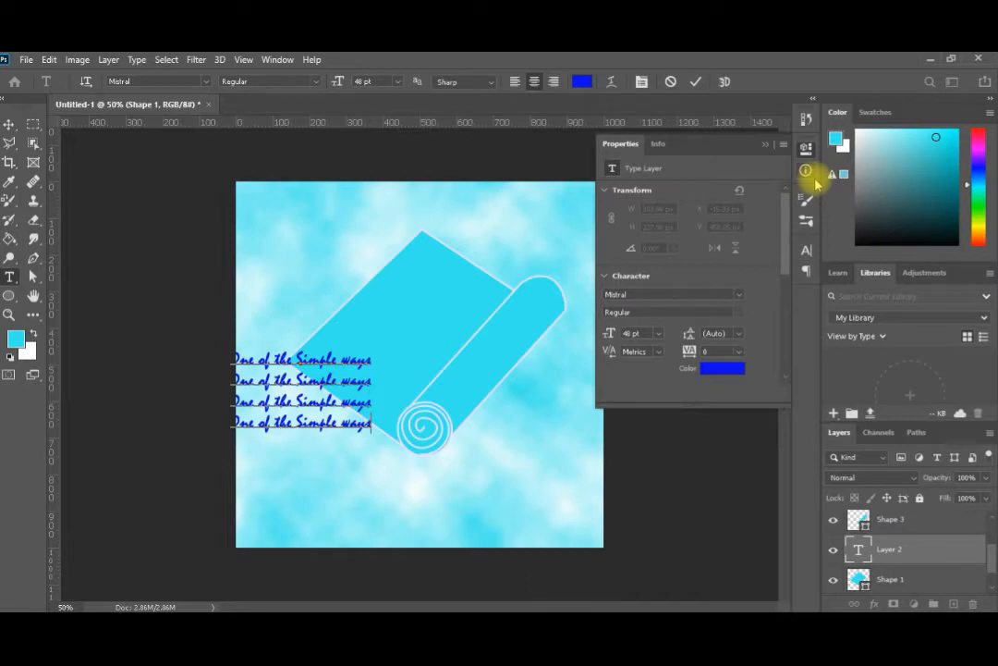
# Place the text block on the sheet and rotate it about -47.67° to run along the sheet's upper-left edge.
pyautogui.click(10, 124)
pyautogui.moveTo(316, 376); pyautogui.dragTo(412, 323)
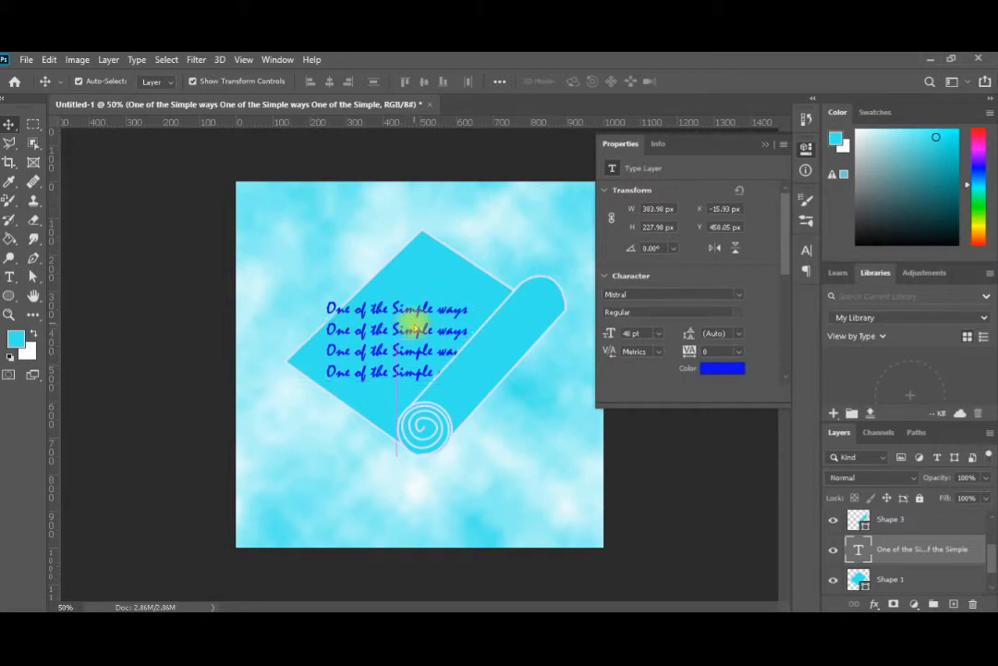
pyautogui.hotkey('ctrl', 't')
pyautogui.click(49, 60)
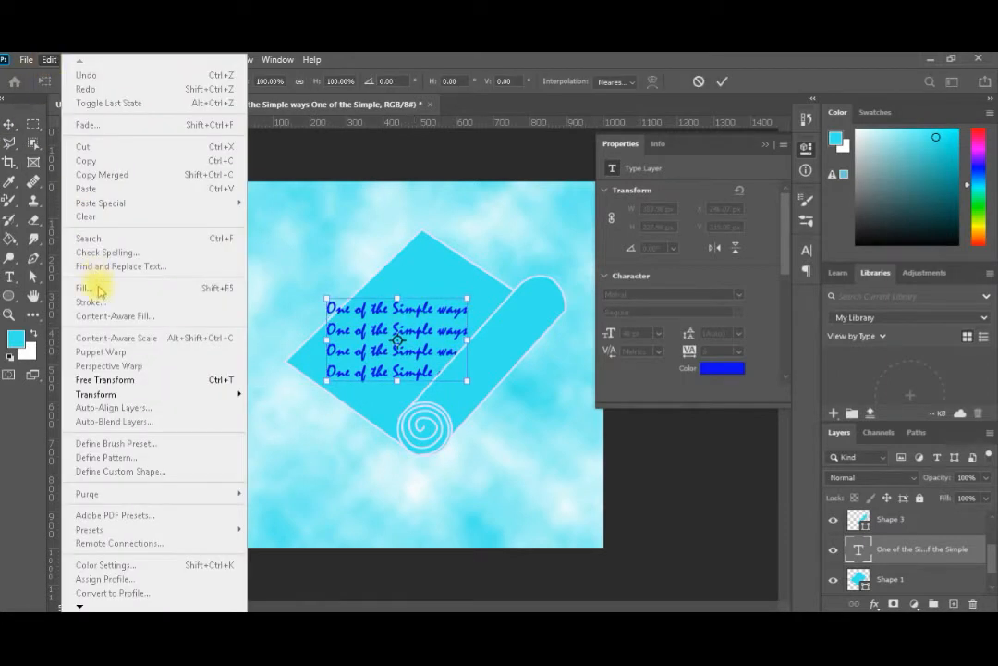
pyautogui.moveTo(101, 396)
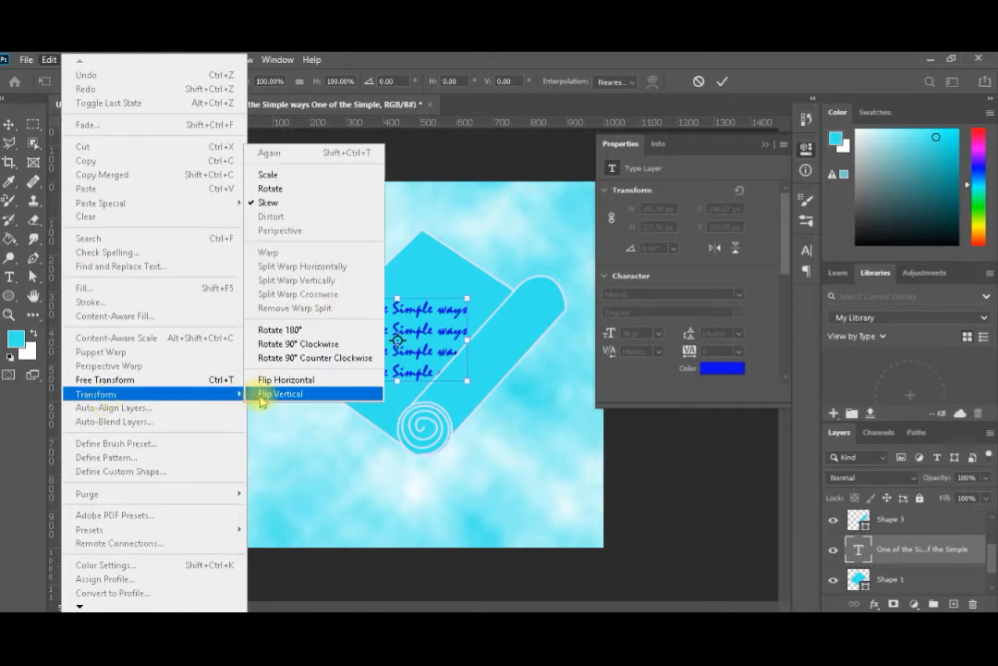
pyautogui.click(295, 188)
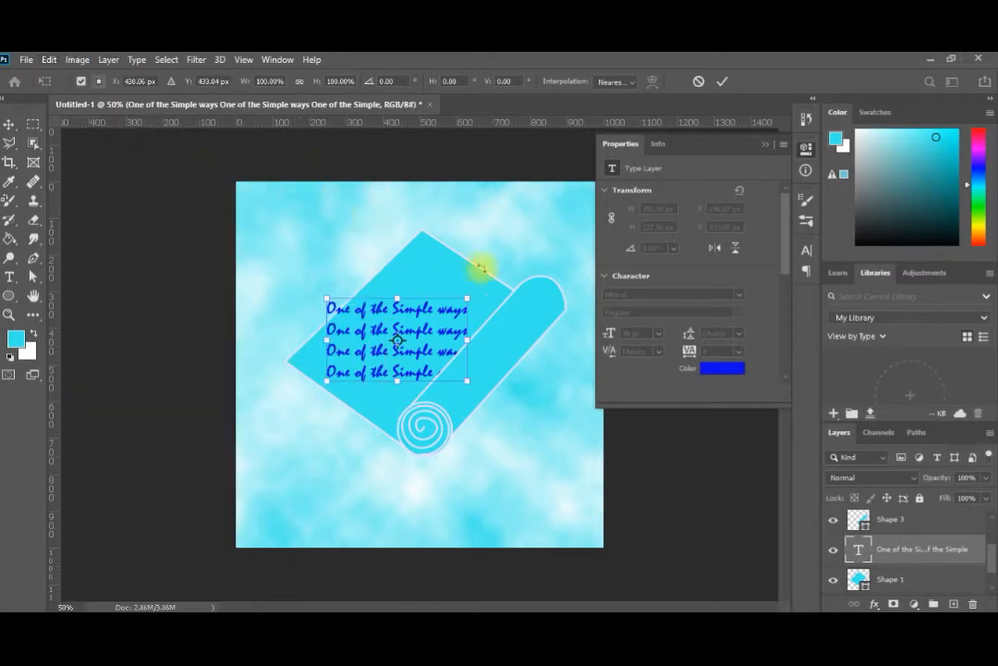
pyautogui.moveTo(479, 295); pyautogui.dragTo(418, 242)
pyautogui.moveTo(408, 315); pyautogui.dragTo(405, 296)
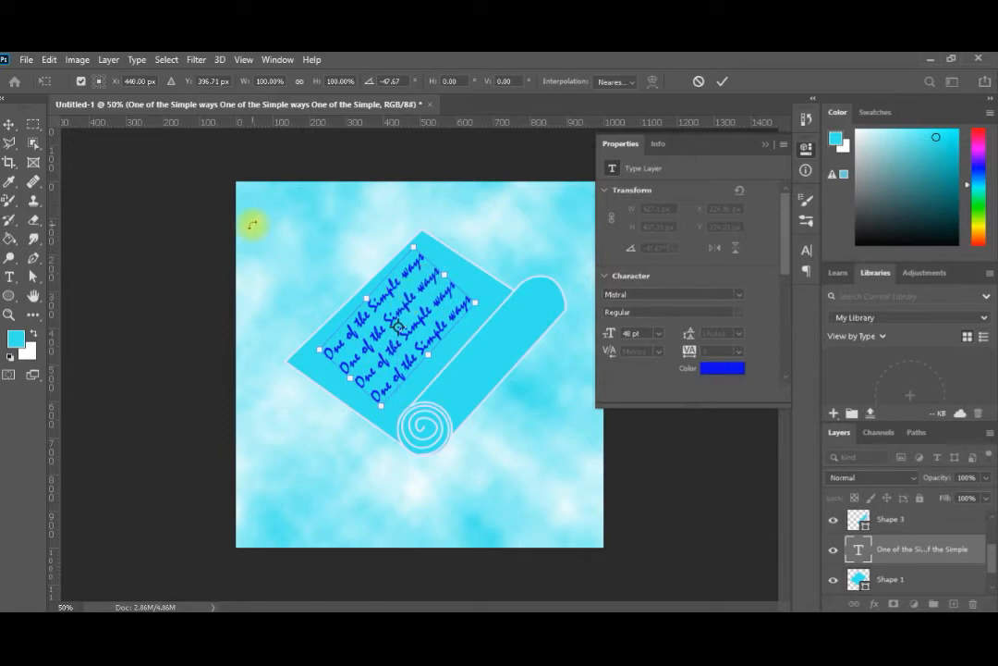
# Skew the text block horizontally by about 8° to match the sheet's slant and apply the transform.
pyautogui.click(50, 61)
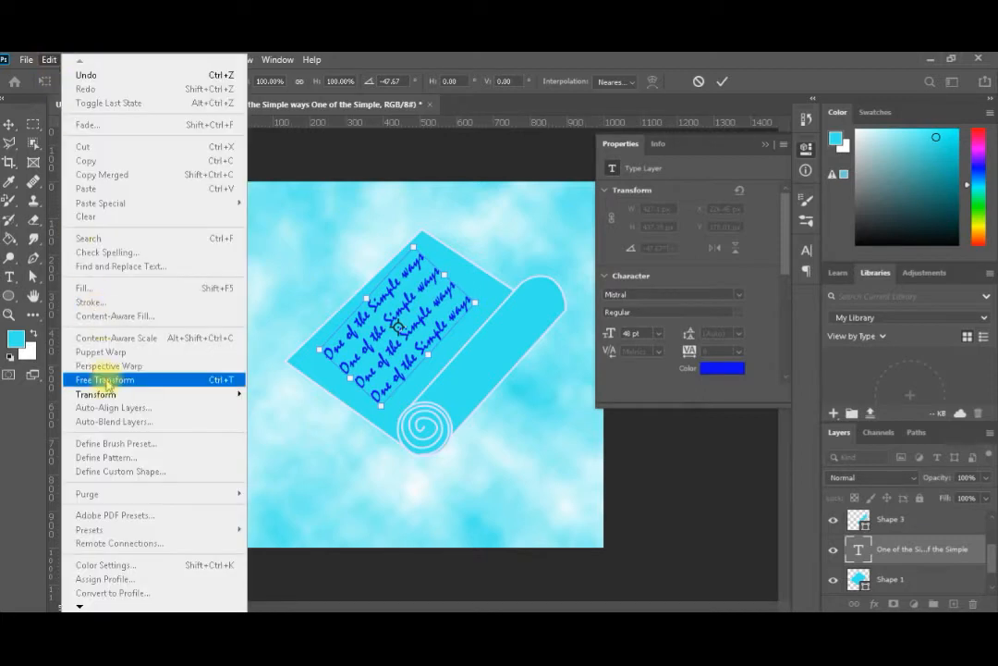
pyautogui.moveTo(189, 396)
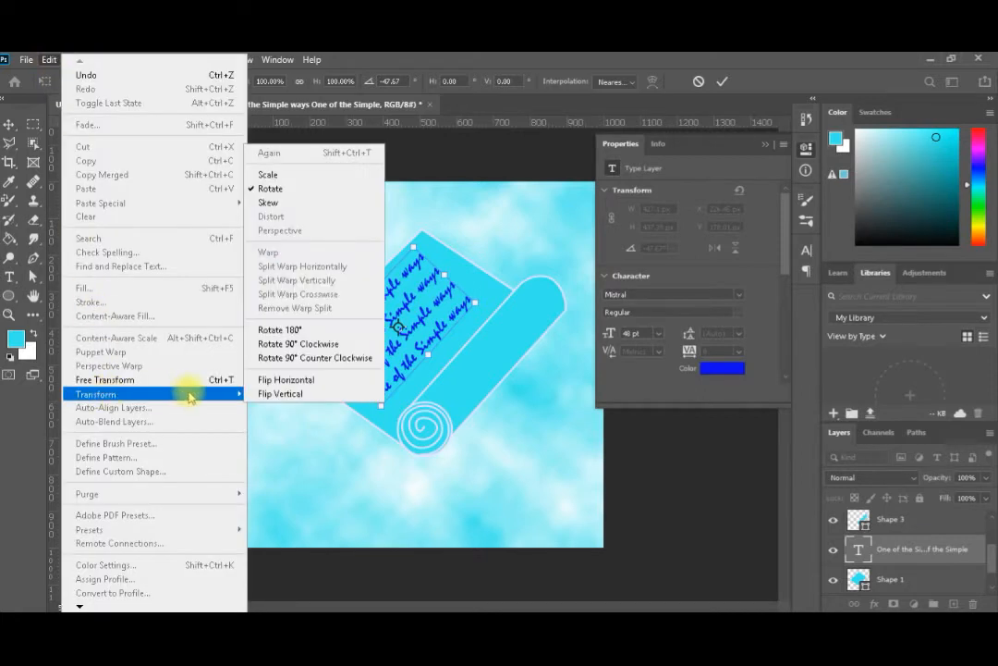
pyautogui.click(282, 188)
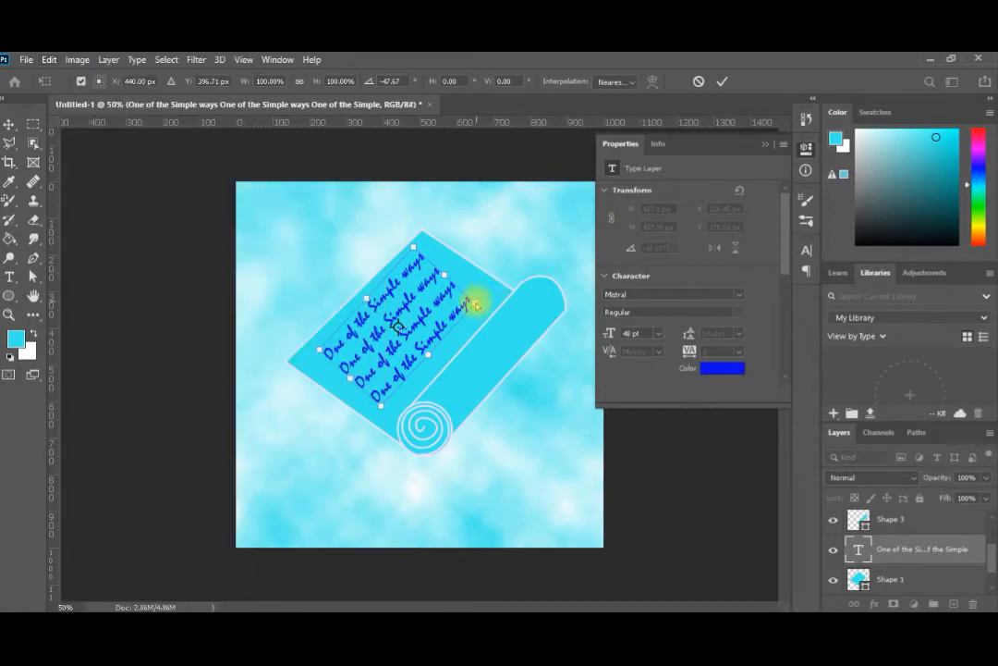
pyautogui.moveTo(477, 302); pyautogui.dragTo(483, 293)
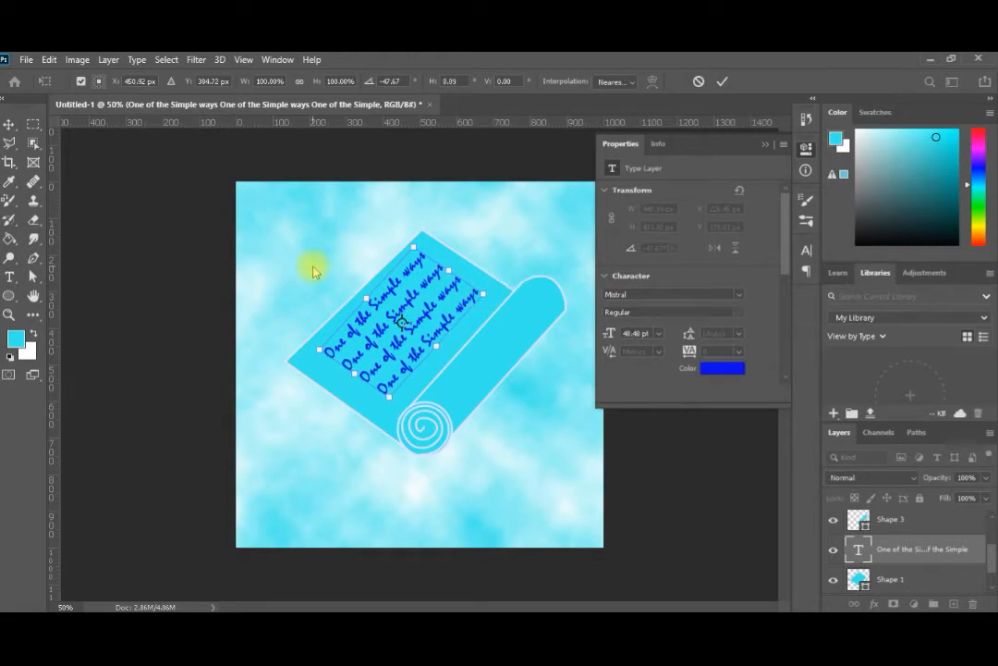
pyautogui.click(9, 124)
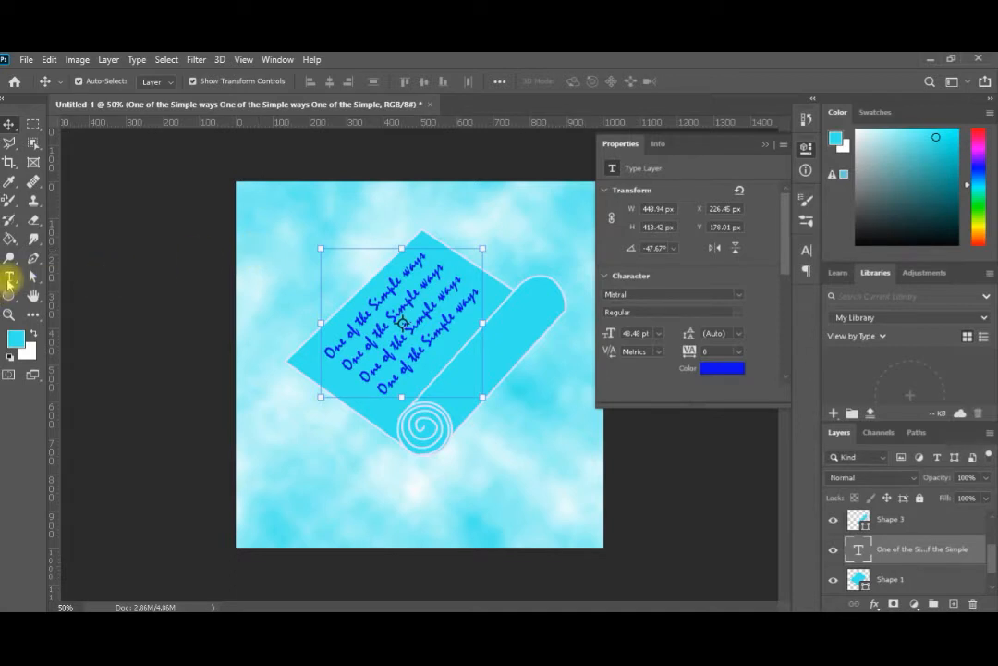
# Delete the lower three lines of the slanted text block, keeping the first line "One of the Simple ways".
pyautogui.click(9, 277)
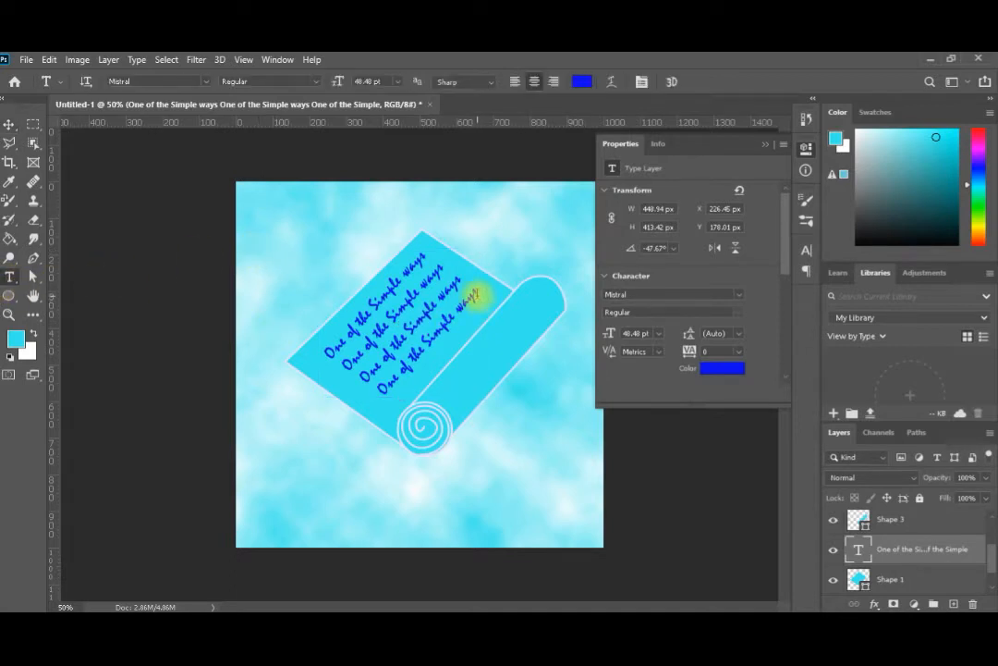
pyautogui.tripleClick(475, 295)
pyautogui.moveTo(448, 278); pyautogui.dragTo(341, 368)
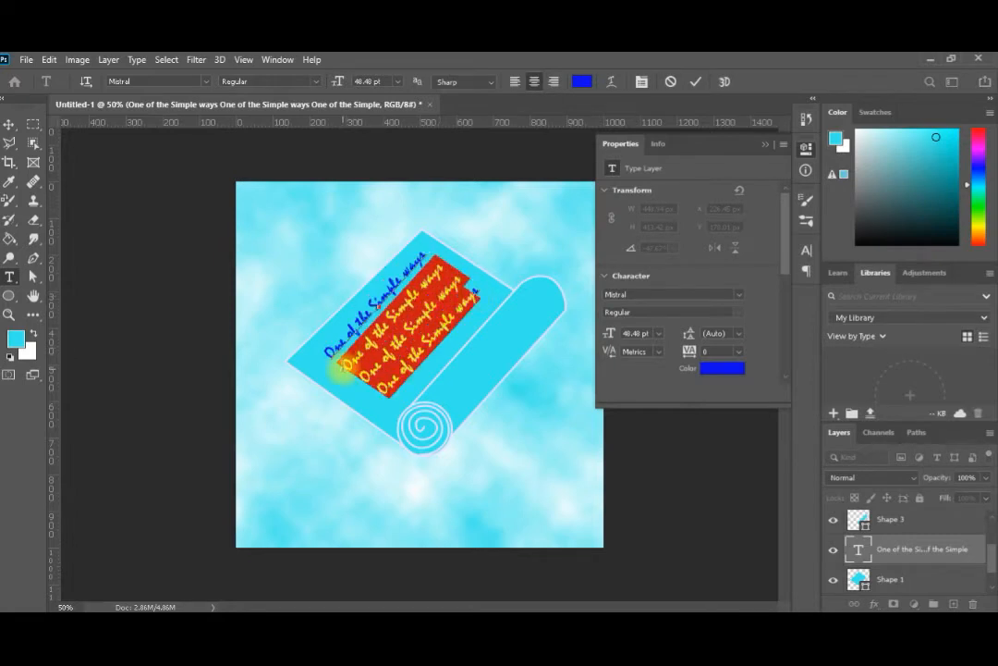
pyautogui.press('BackSpace')
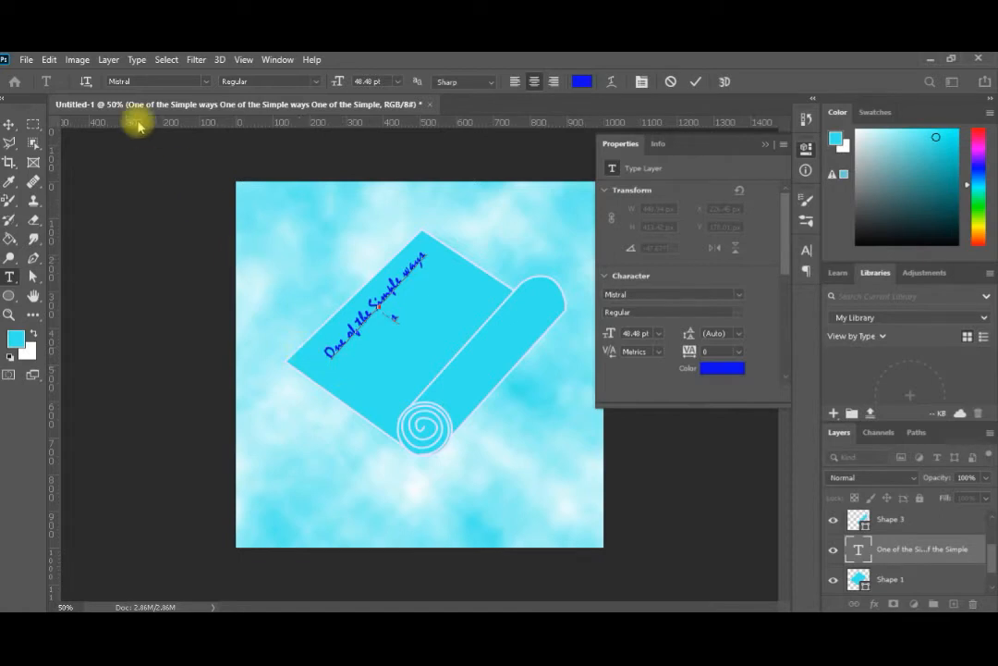
pyautogui.click(152, 255)
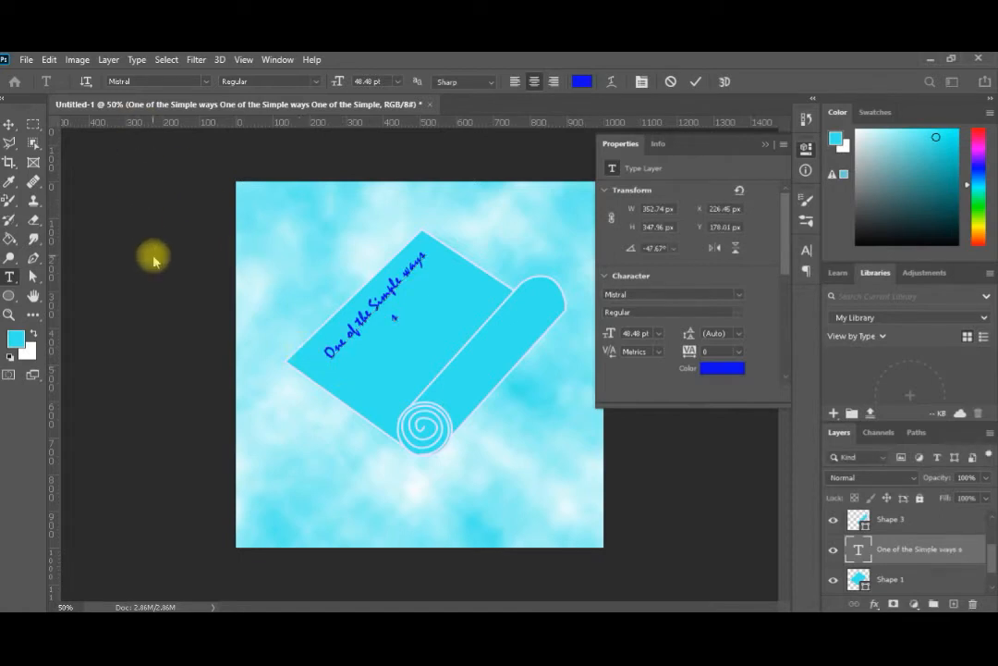
pyautogui.click(396, 318)
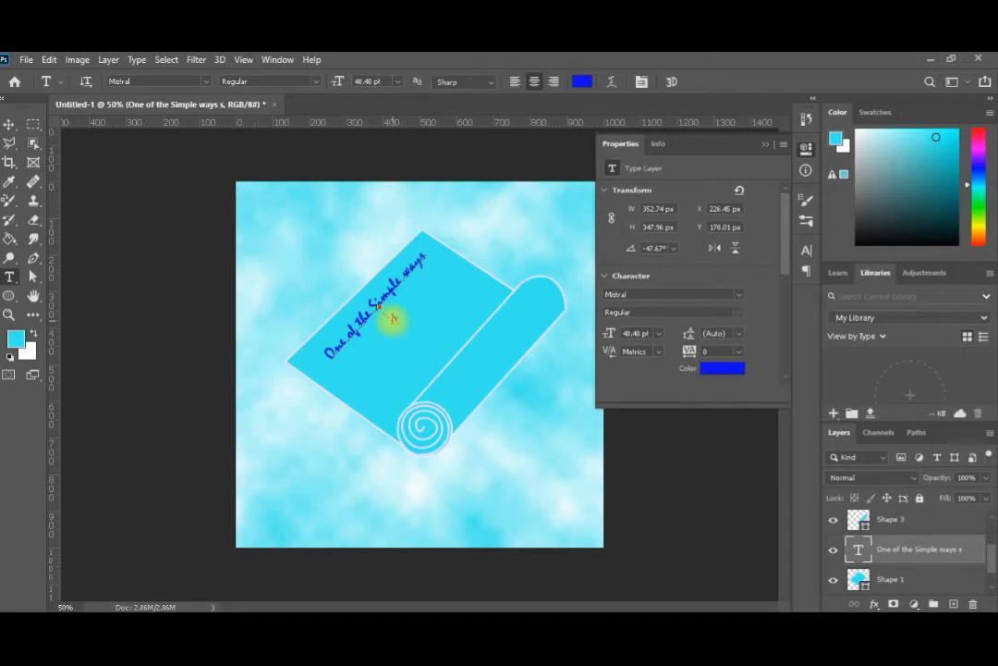
pyautogui.press('ctrl')
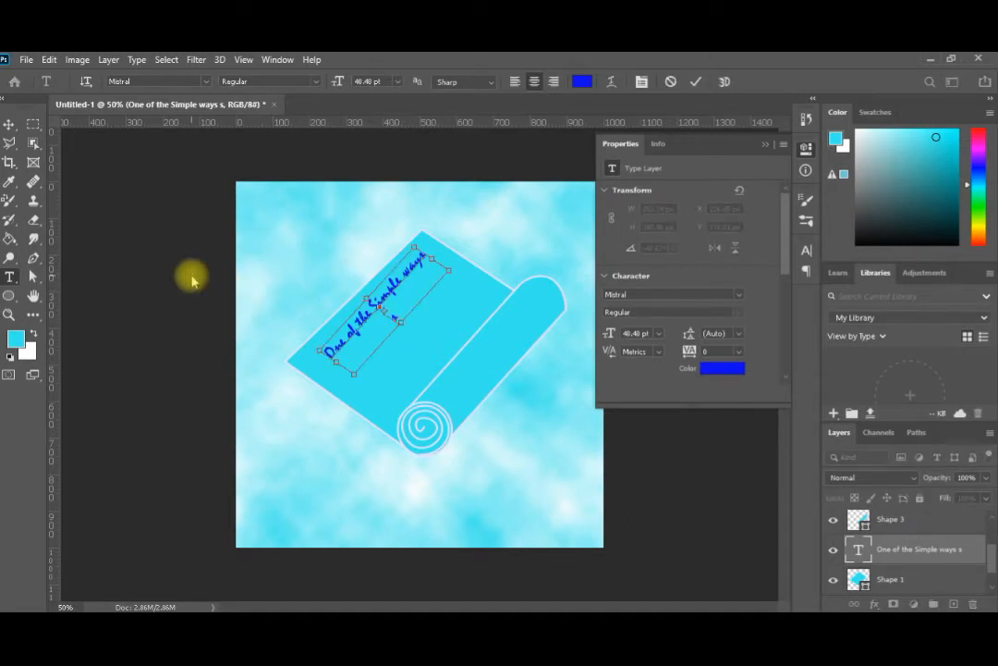
# Create a new layer with default settings above the text and switch to the Line tool.
pyautogui.hotkey('ctrl', 'shift', 'n')
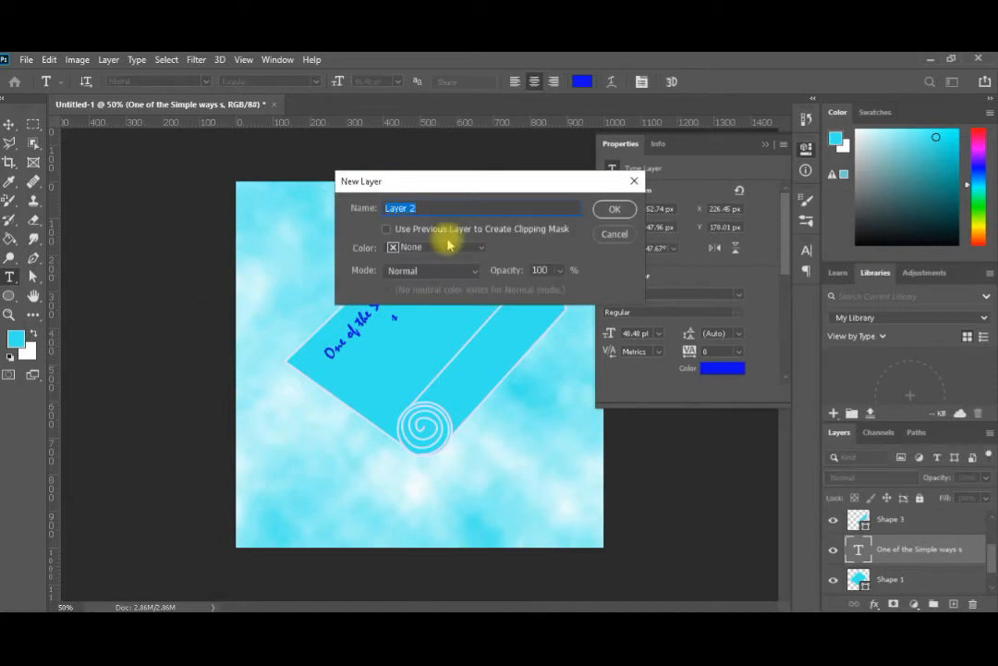
pyautogui.click(614, 210)
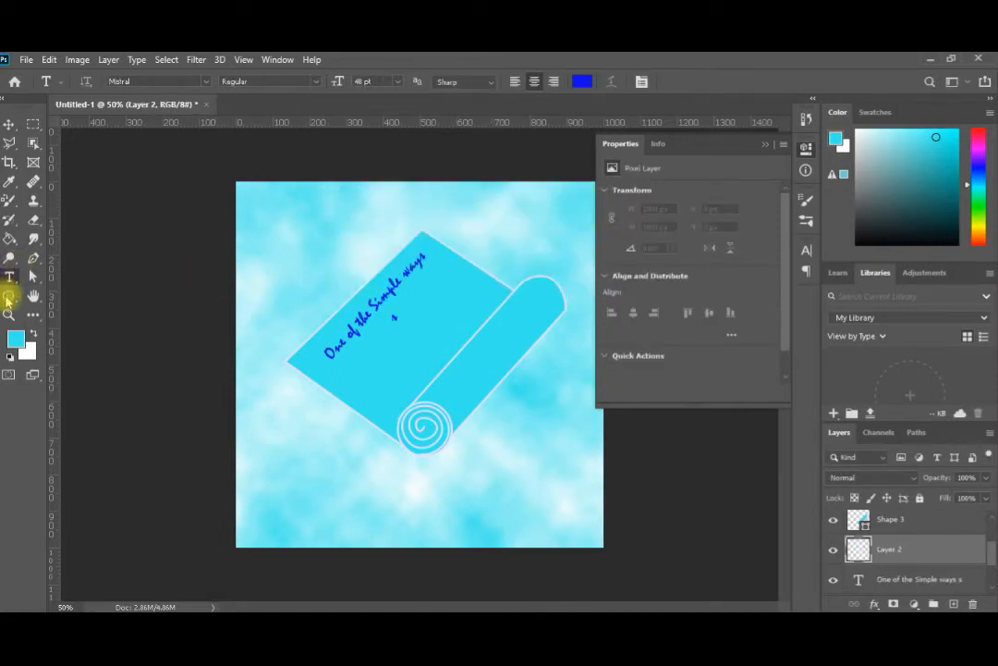
pyautogui.moveTo(8, 298); pyautogui.dragTo(66, 351)
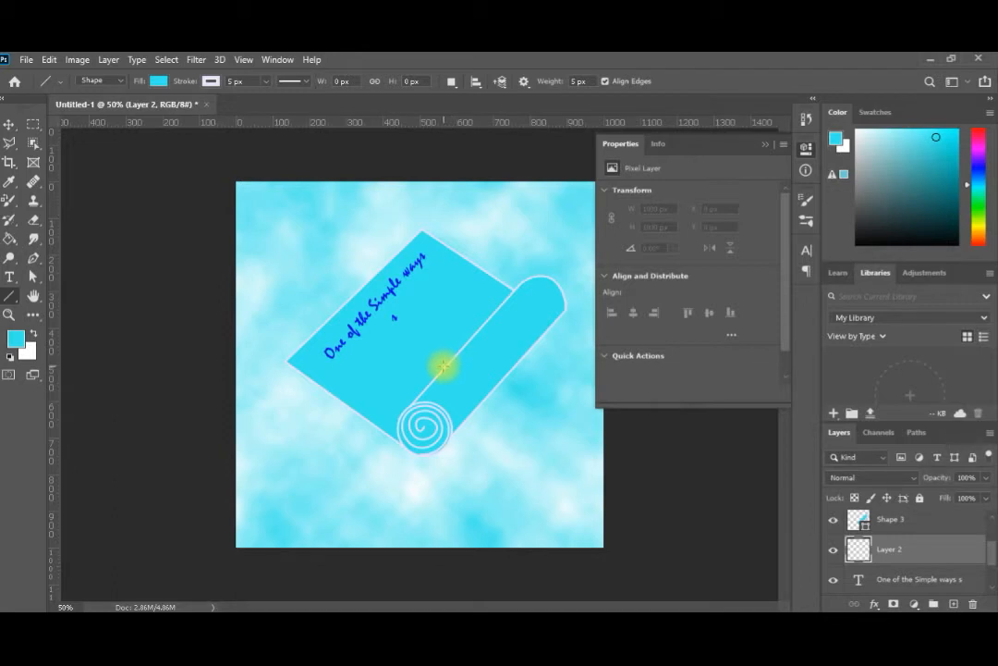
pyautogui.moveTo(442, 367); pyautogui.dragTo(422, 354)
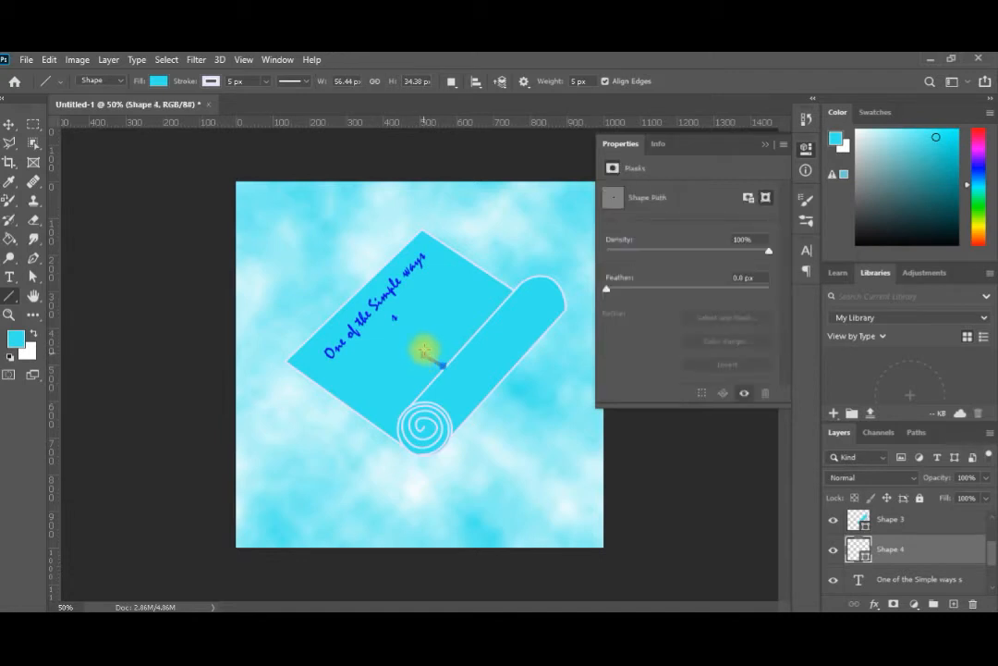
pyautogui.moveTo(424, 355); pyautogui.dragTo(432, 337)
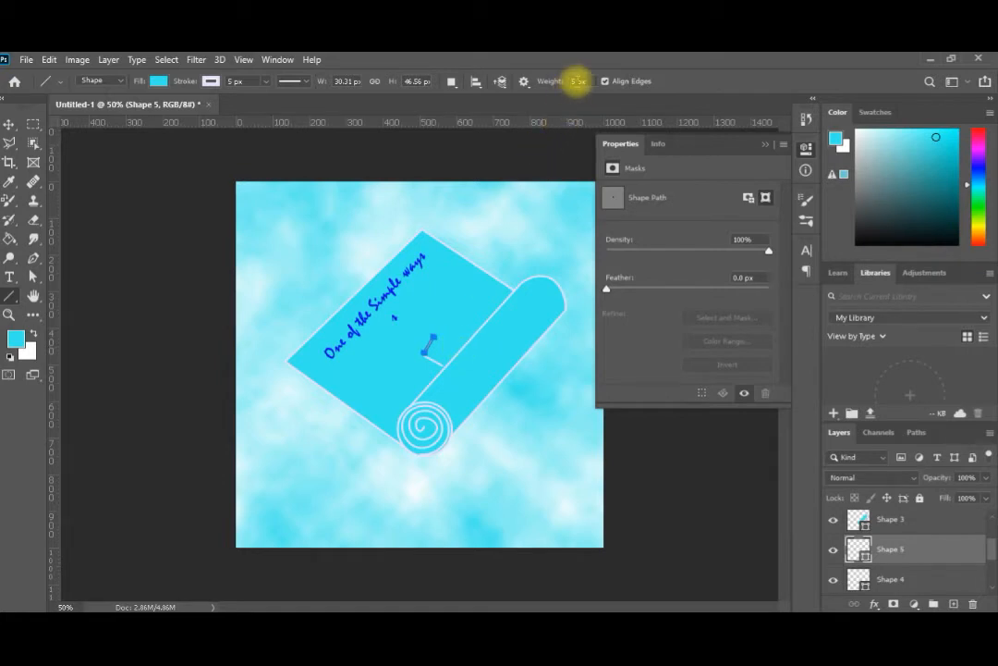
pyautogui.hotkey('ctrl', 'z')
pyautogui.hotkey('ctrl', 'z')
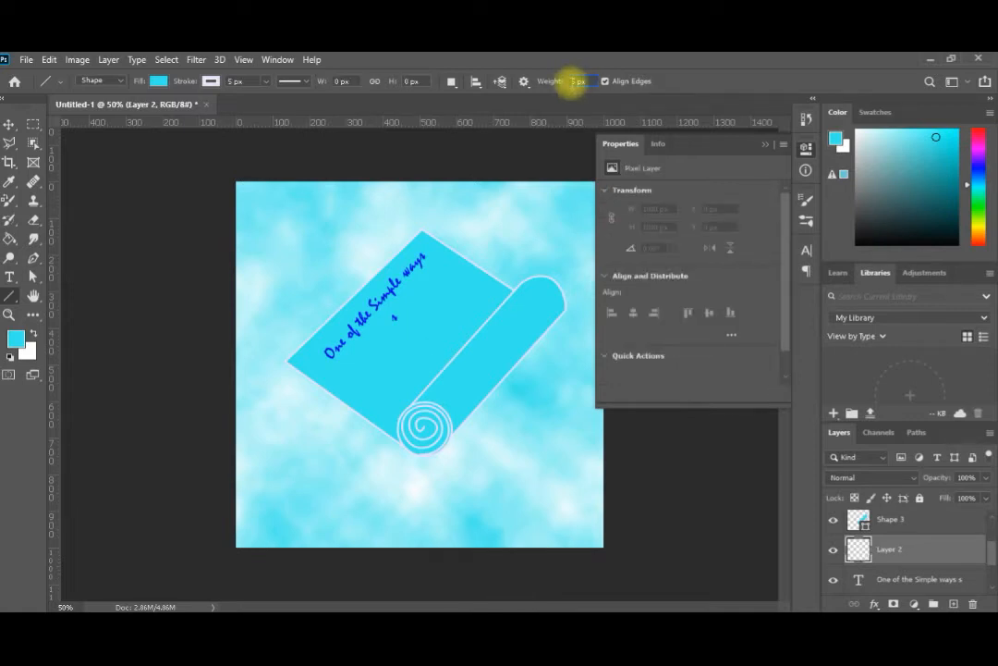
# Set the Line tool's weight to 15 px, its fill to pale lavender and its stroke to blue.
pyautogui.write('15')
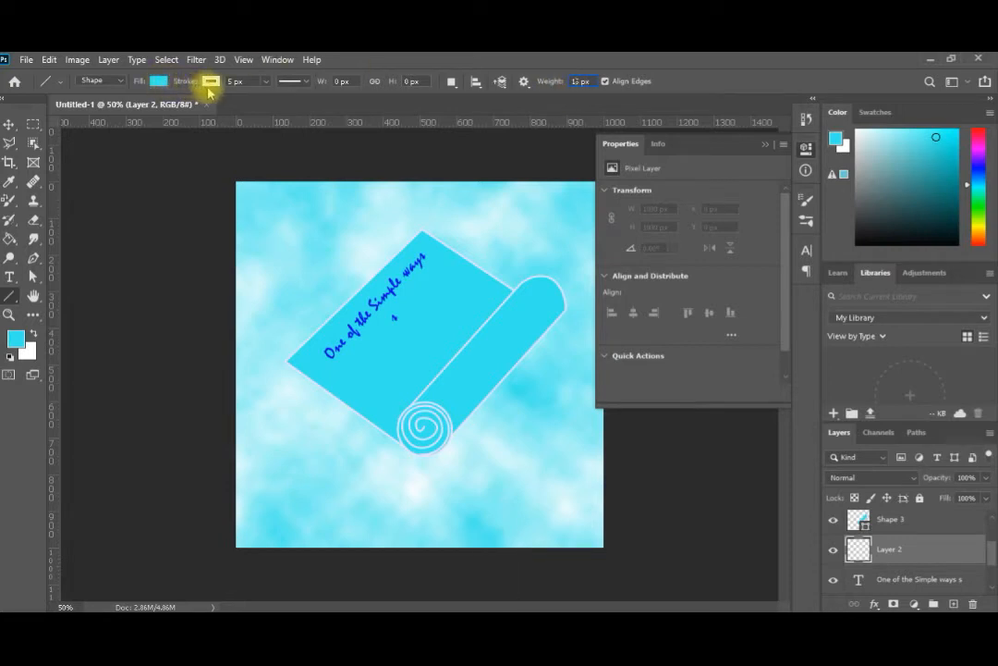
pyautogui.click(157, 82)
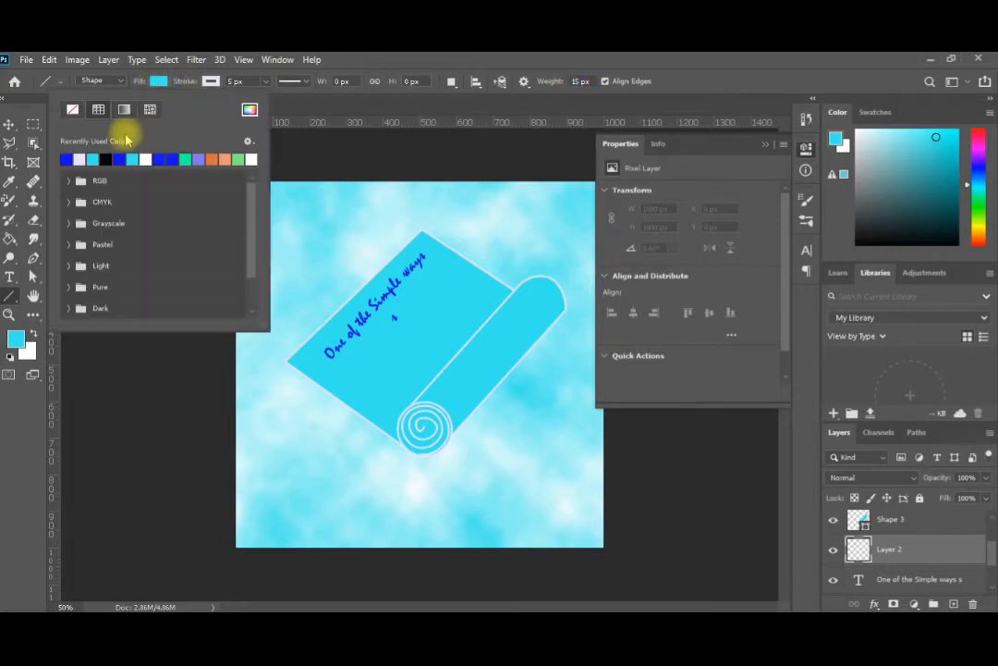
pyautogui.click(80, 159)
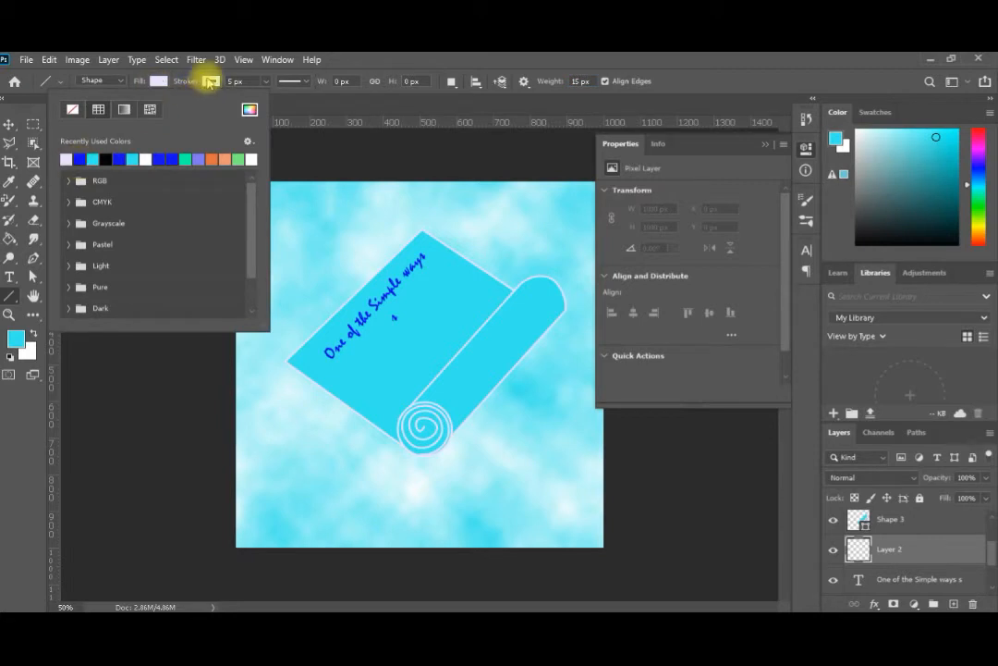
pyautogui.click(210, 82)
pyautogui.click(209, 81)
pyautogui.click(132, 159)
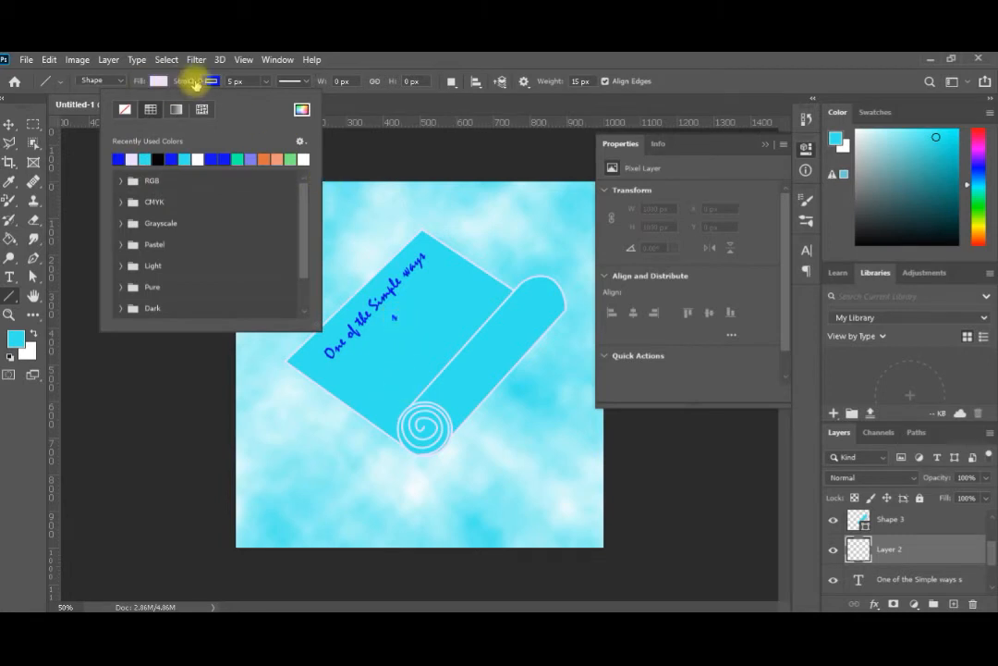
pyautogui.click(209, 82)
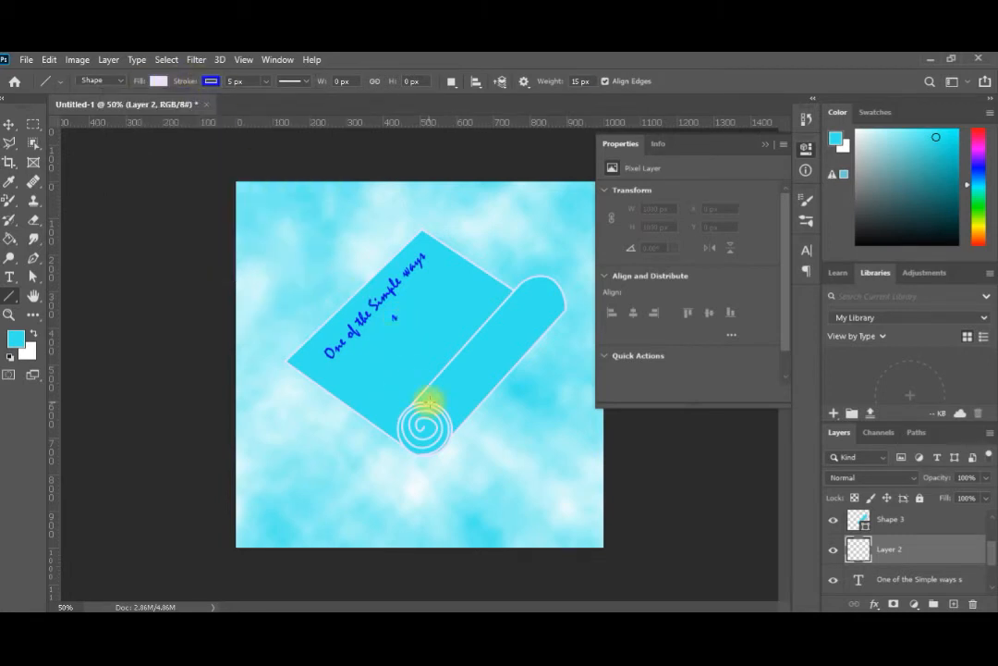
# Draw two bent stick-figure legs on the sheet beside the roll, each from two short line segments.
pyautogui.moveTo(432, 377); pyautogui.dragTo(412, 362)
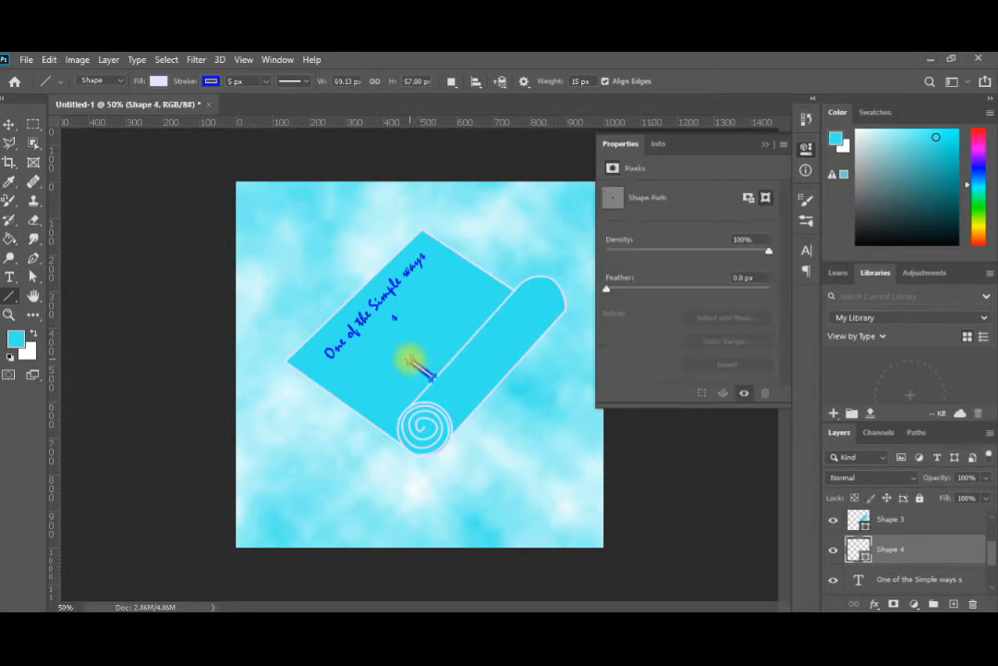
pyautogui.moveTo(411, 360); pyautogui.dragTo(412, 334)
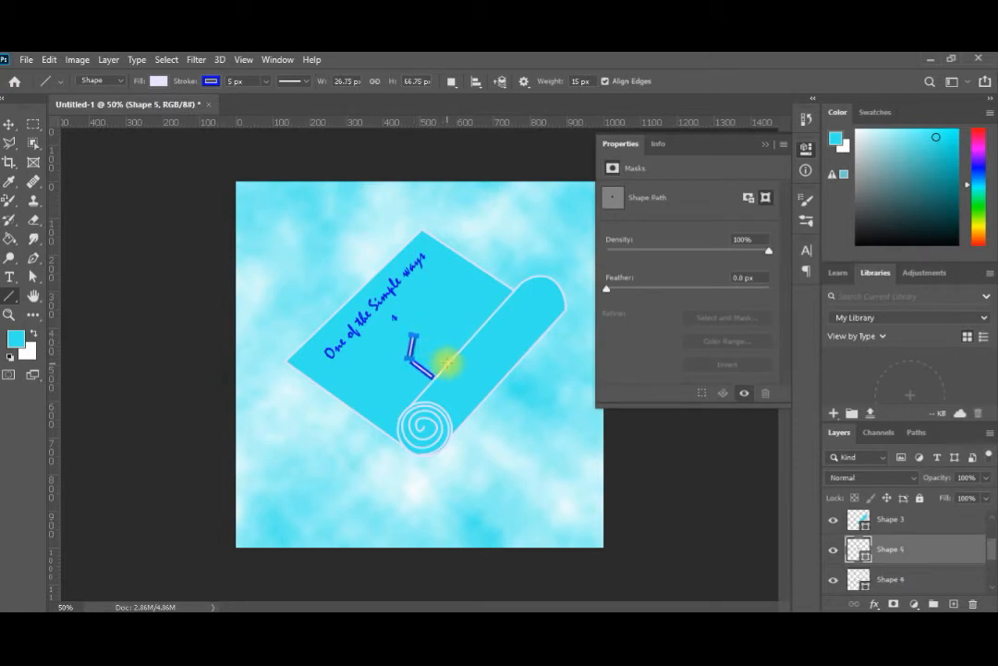
pyautogui.moveTo(445, 361); pyautogui.dragTo(431, 349)
pyautogui.moveTo(427, 348); pyautogui.dragTo(425, 325)
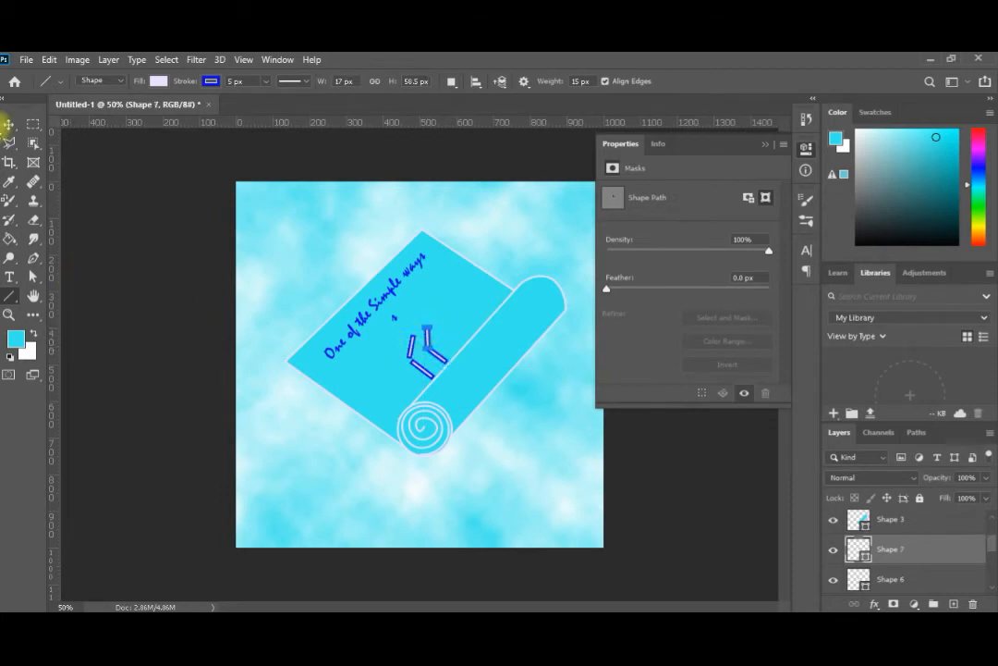
# Nudge the upper segment of the left leg slightly down so it meets the lower segment.
pyautogui.click(8, 124)
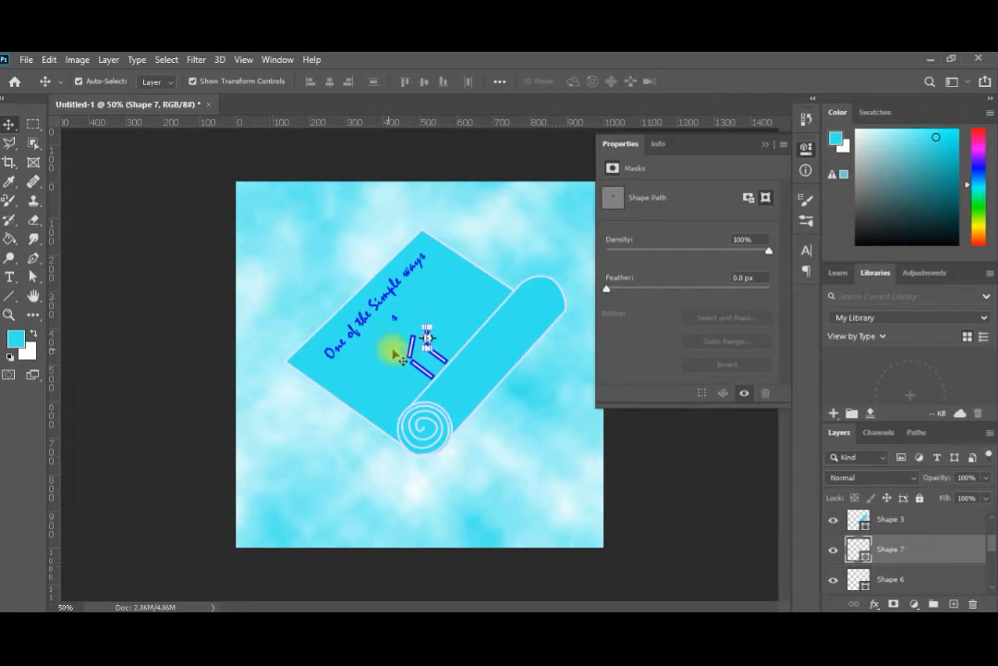
pyautogui.hotkey('ctrl', 't')
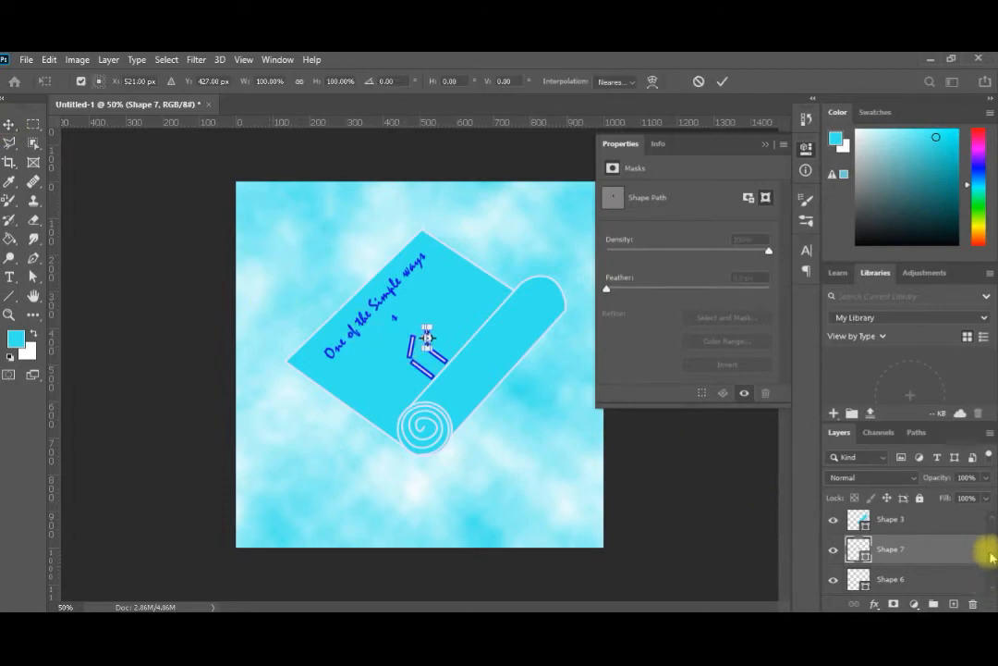
pyautogui.scroll(-1, 989, 552)
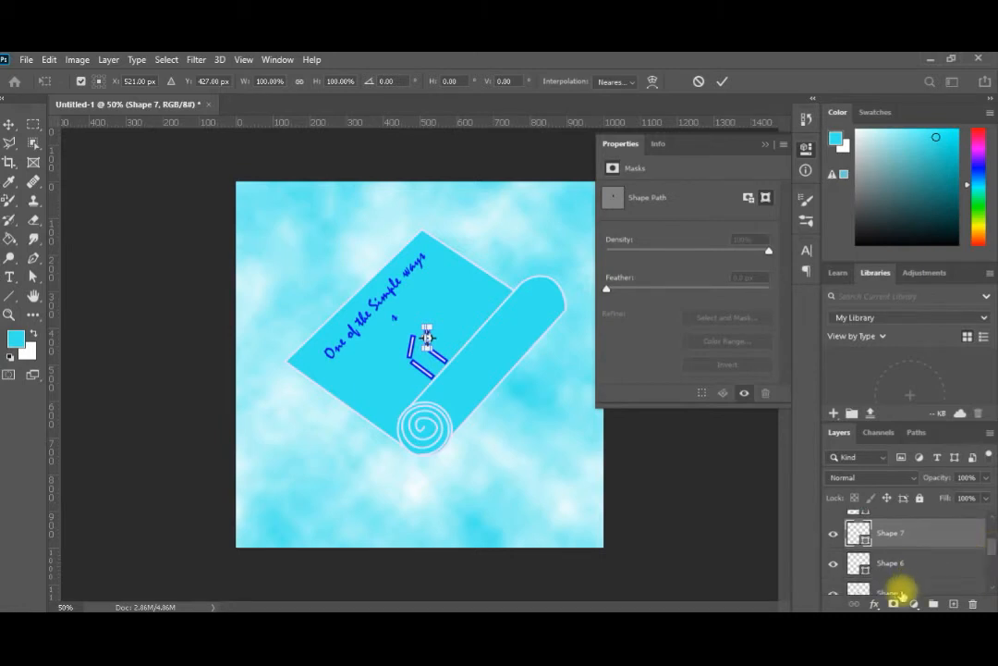
pyautogui.click(901, 591)
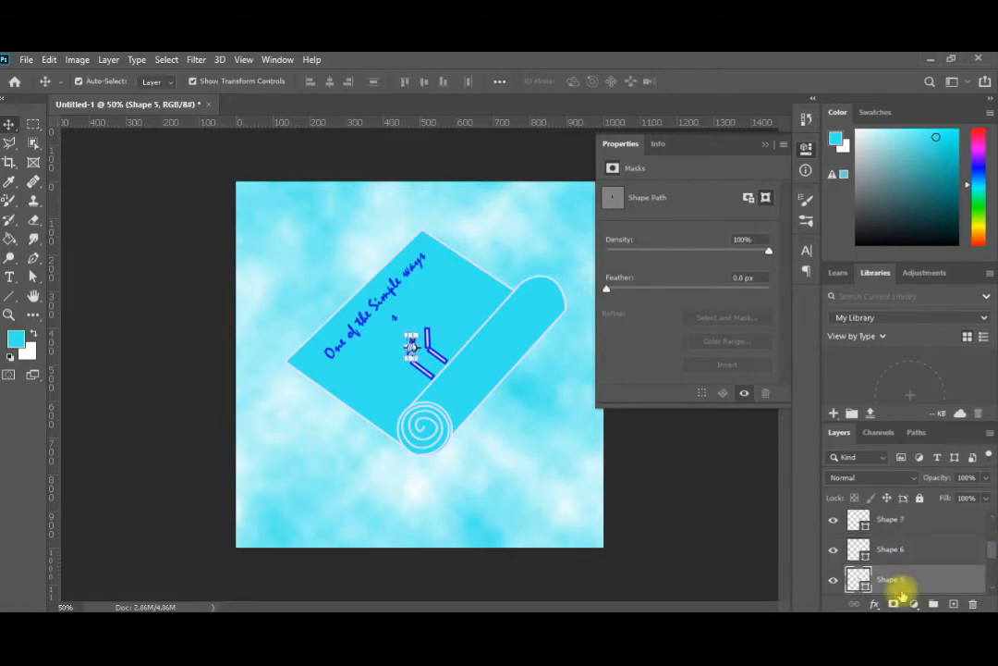
pyautogui.press('Down')
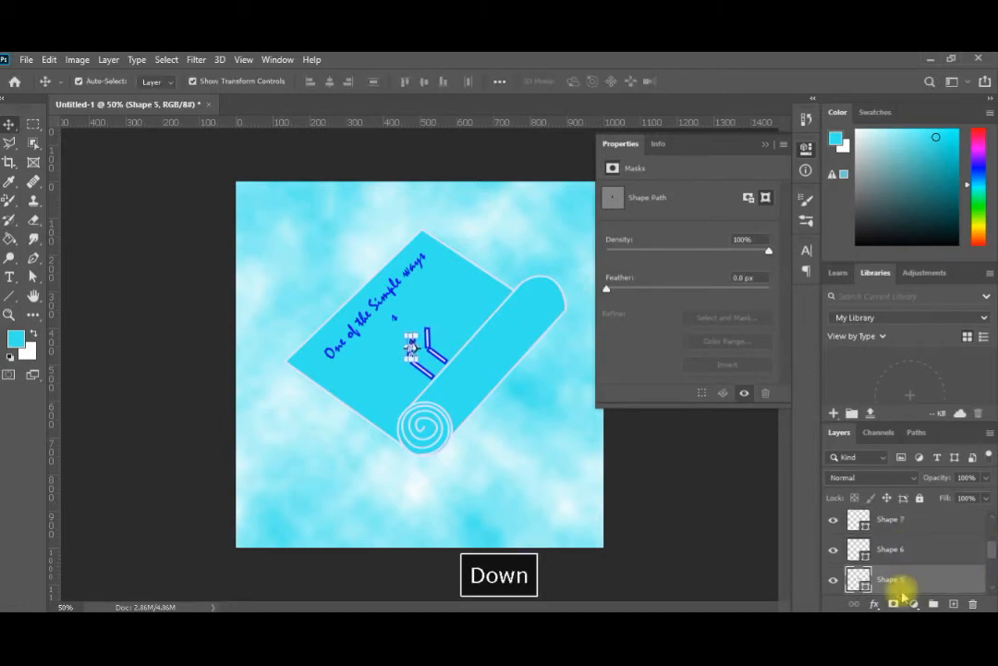
# Draw a short line joining the tops of both legs and a longer body line slanting up from it towards the text.
pyautogui.click(9, 296)
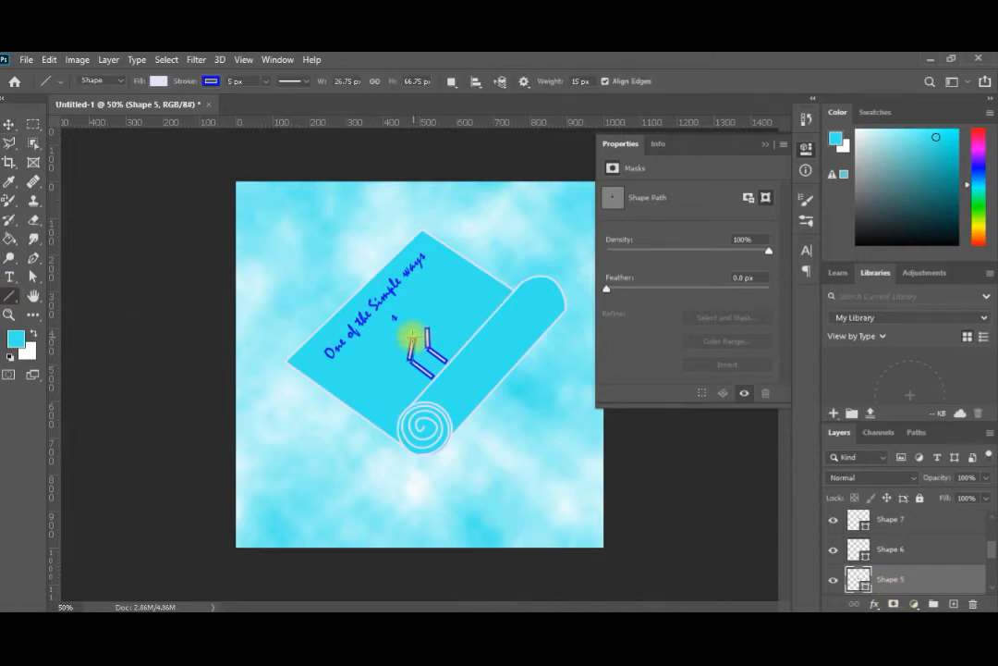
pyautogui.moveTo(410, 340); pyautogui.dragTo(425, 325)
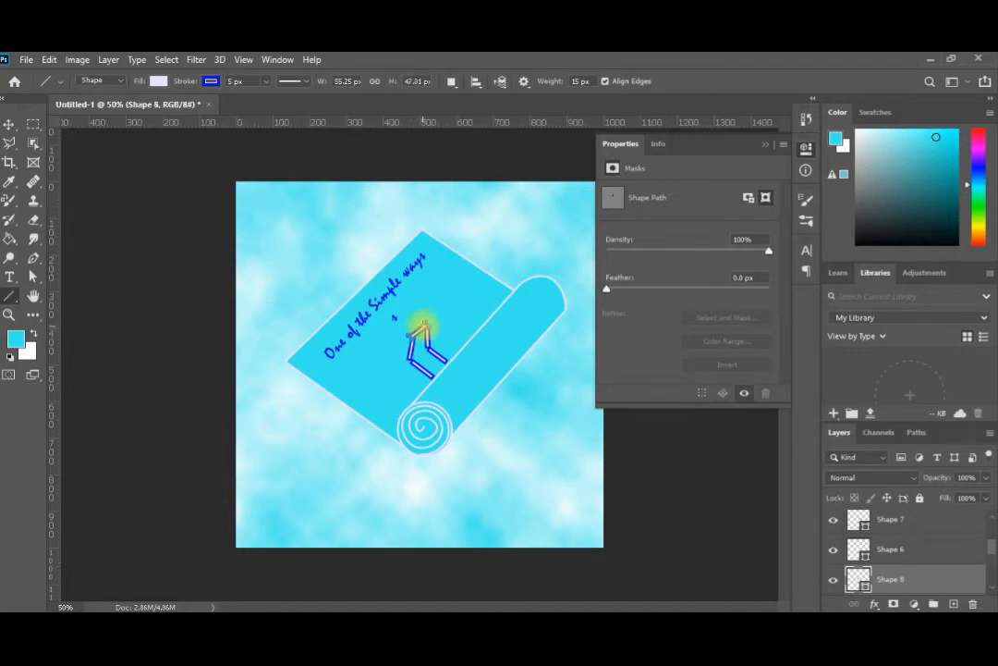
pyautogui.moveTo(418, 329); pyautogui.dragTo(398, 292)
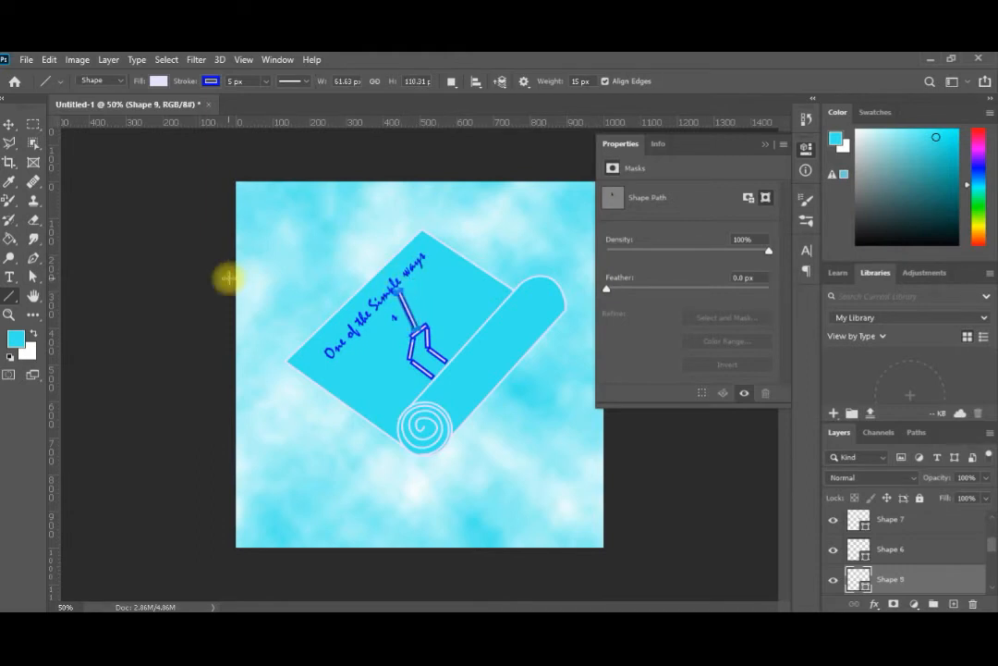
# Draw a circular head about 48 px across with the Ellipse tool near the upper end of the body line.
pyautogui.rightClick(13, 295)
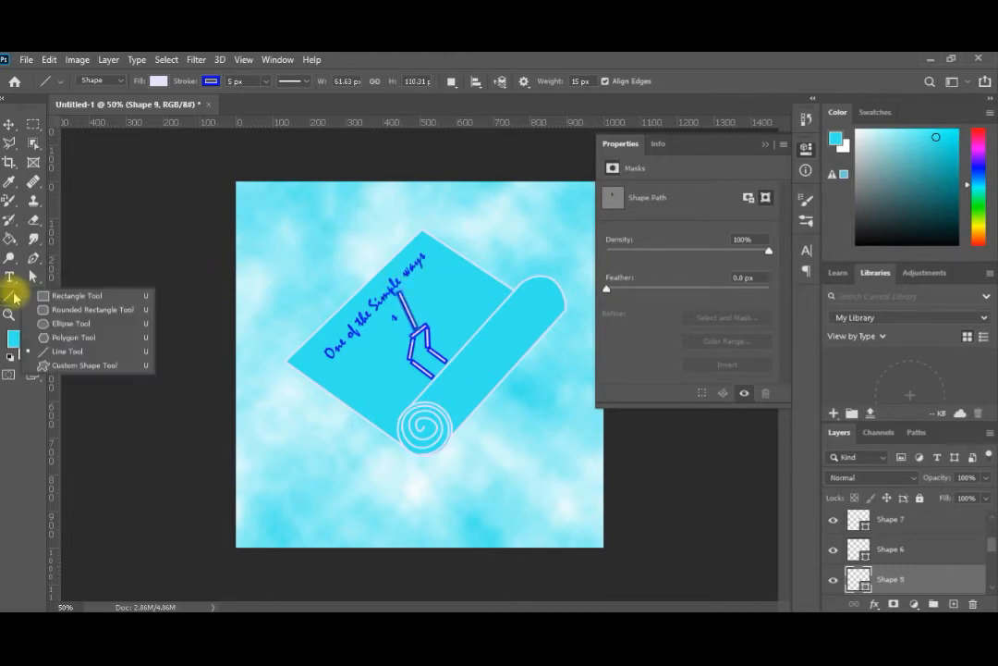
pyautogui.click(64, 324)
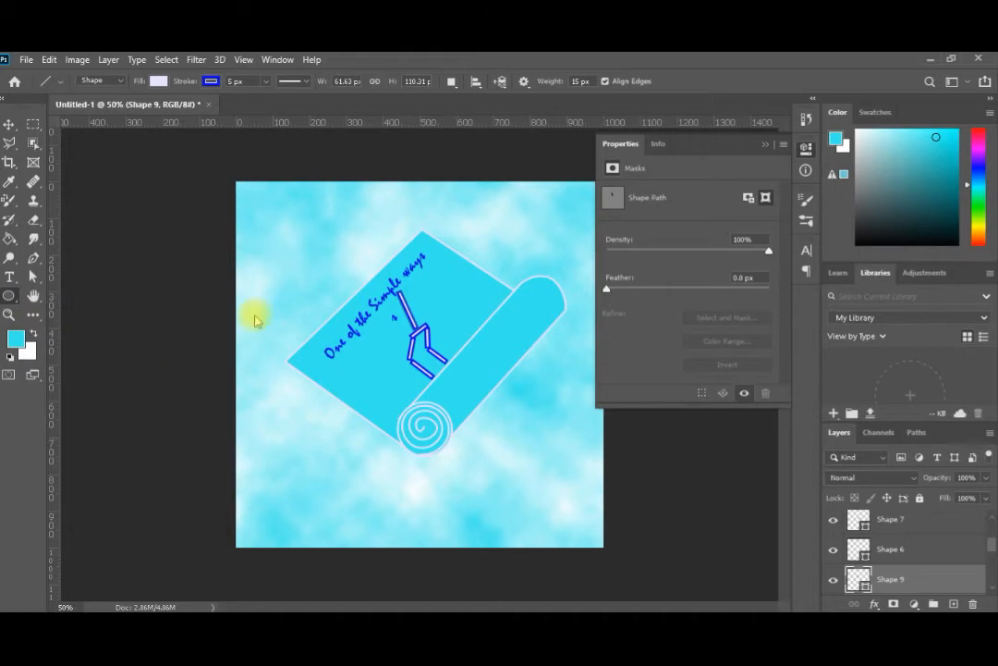
pyautogui.moveTo(385, 276)
pyautogui.mouseDown()
pyautogui.moveTo(398, 292)
pyautogui.moveTo(393, 284)
pyautogui.mouseUp()
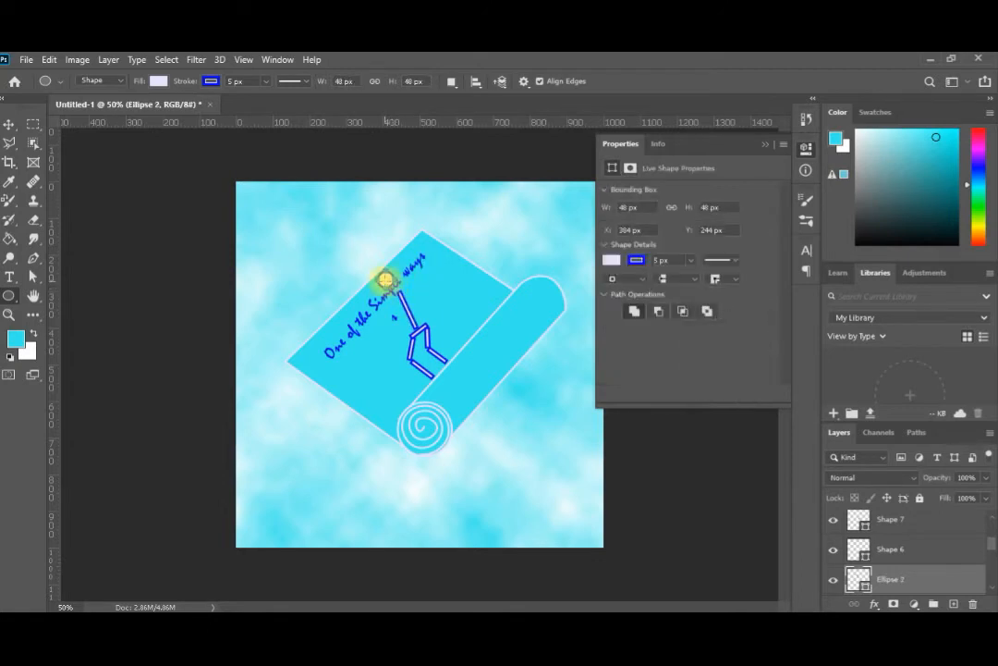
# Nudge the head circle right and down to about X 410 px, Y 258 px so it sits on the body line.
pyautogui.press('Right')
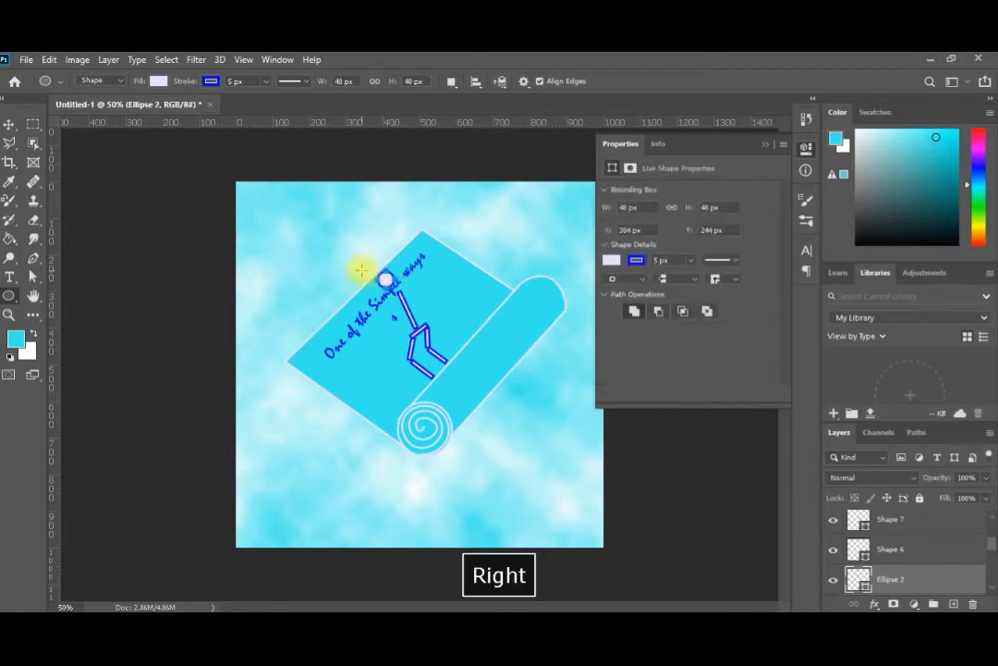
pyautogui.click(10, 125)
pyautogui.press('Right')
pyautogui.press('Right')
pyautogui.press('Right')
pyautogui.press('Right')
pyautogui.press('Right')
pyautogui.press('Right')
pyautogui.press('Right')
pyautogui.press('Down')
pyautogui.press('Down')
pyautogui.press('Down')
pyautogui.press('Down')
pyautogui.press('Right')
pyautogui.press('Right')
pyautogui.press('Right')
pyautogui.press('Right')
pyautogui.press('Right')
pyautogui.press('Right')
pyautogui.press('Down')
pyautogui.press('Down')
pyautogui.press('Down')
pyautogui.press('Down')
pyautogui.press('Down')
pyautogui.press('Down')
pyautogui.press('Right')
pyautogui.press('Right')
pyautogui.press('Right')
pyautogui.press('Right')
pyautogui.press('Right')
pyautogui.press('Right')
pyautogui.press('Down')
pyautogui.press('Down')
pyautogui.press('Down')
pyautogui.press('Down')
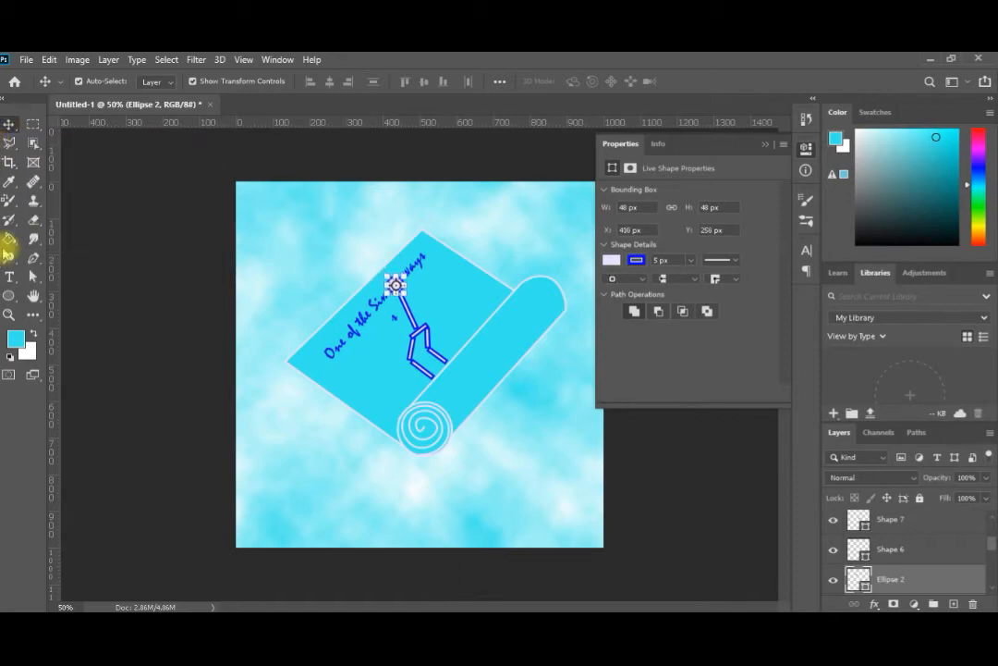
# Draw the stick figure's bent arms with the Line tool, reaching from the upper body towards the text line.
pyautogui.click(11, 297)
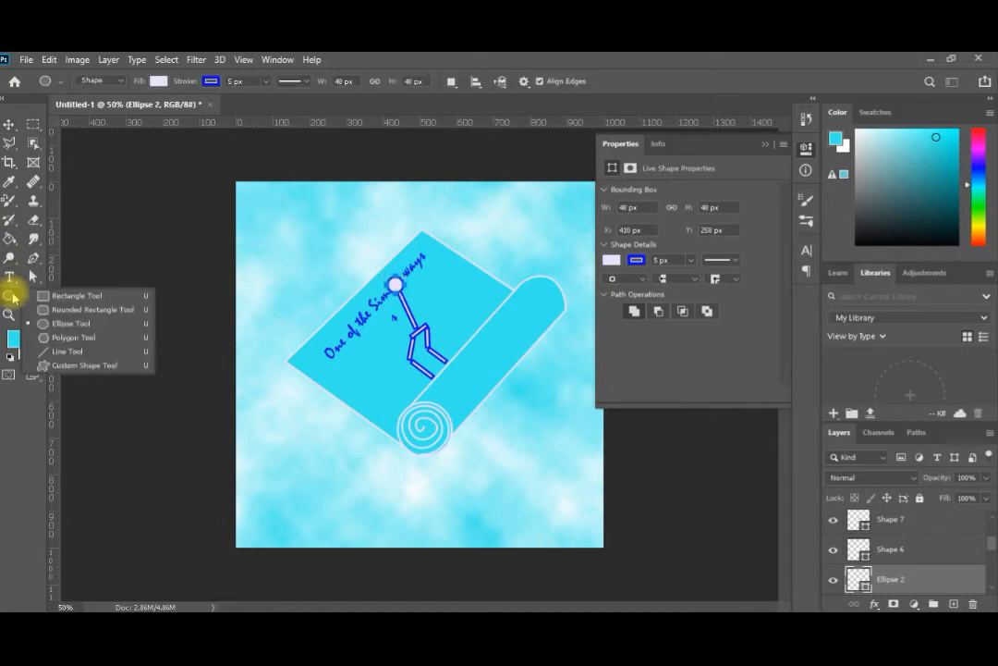
pyautogui.click(62, 353)
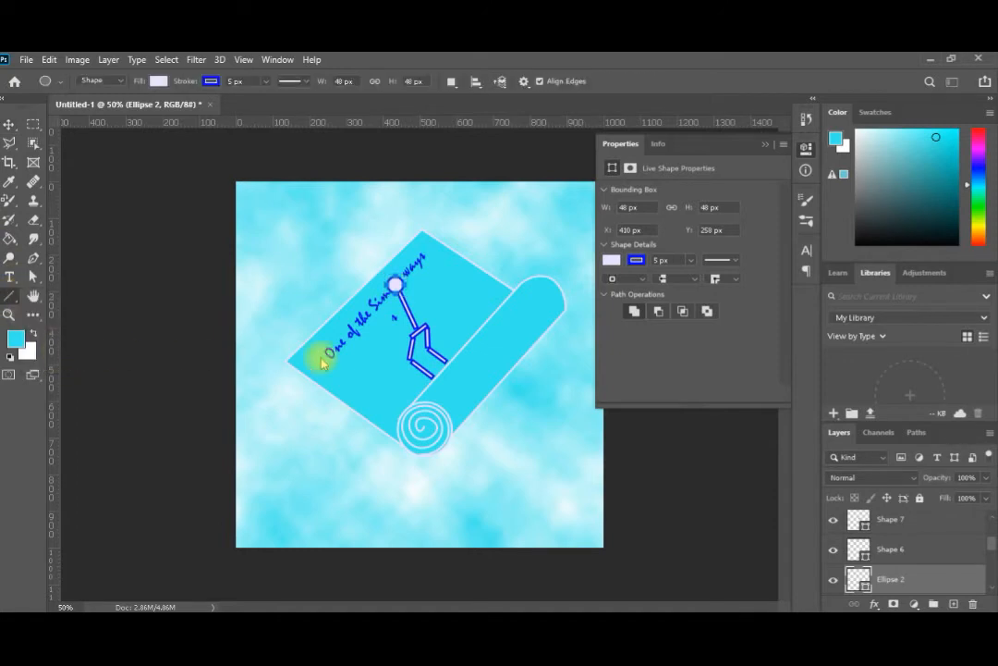
pyautogui.moveTo(398, 316); pyautogui.dragTo(377, 300)
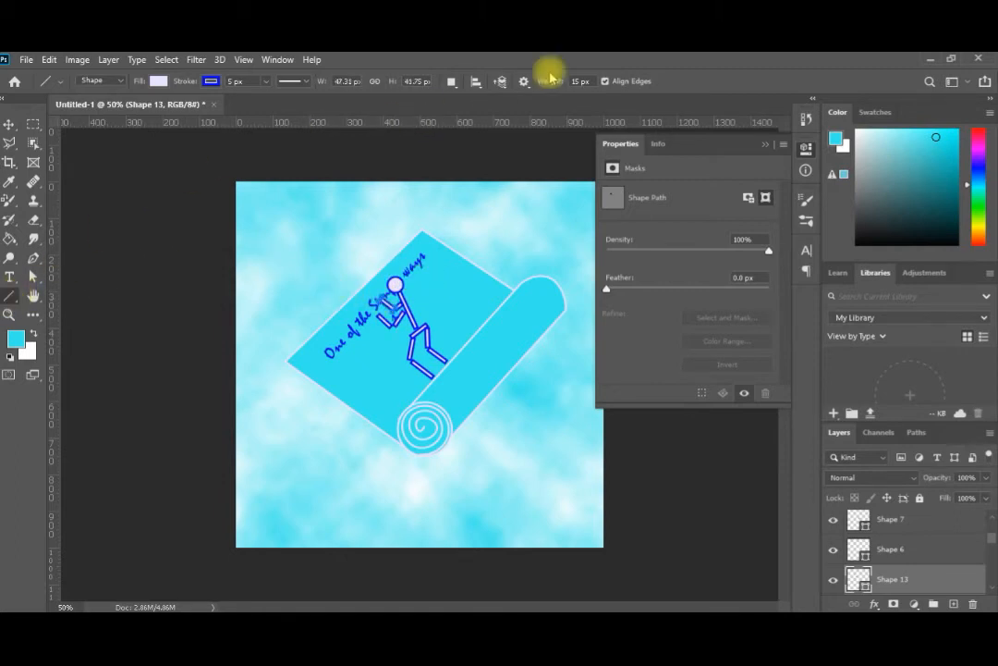
# Draw a pen-like line about 46 by 28 px at the figure's hand, with 5 px weight and black stroke.
pyautogui.click(580, 81)
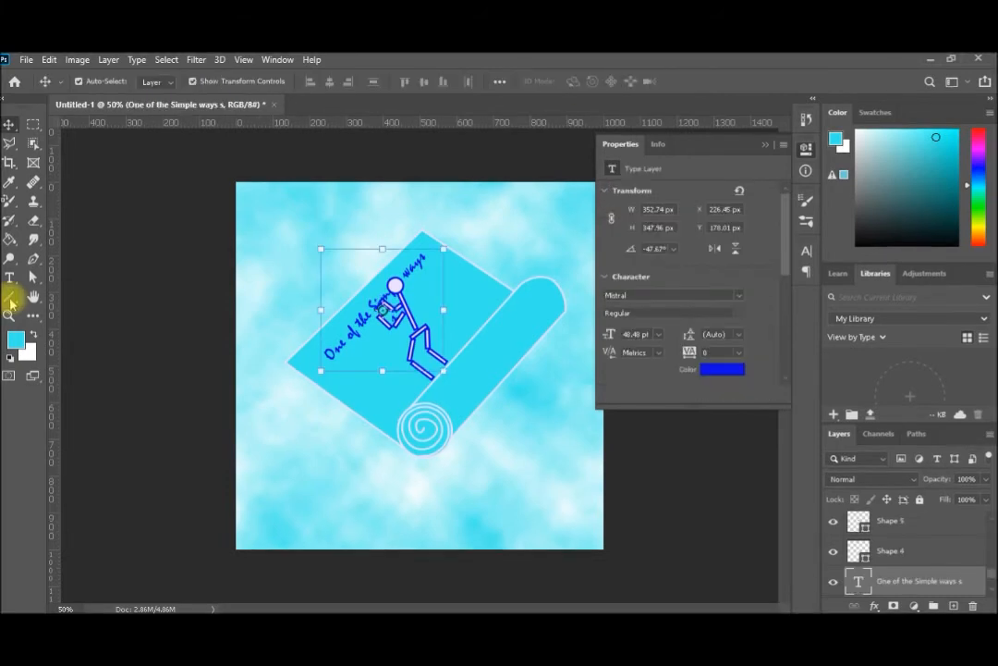
pyautogui.click(10, 296)
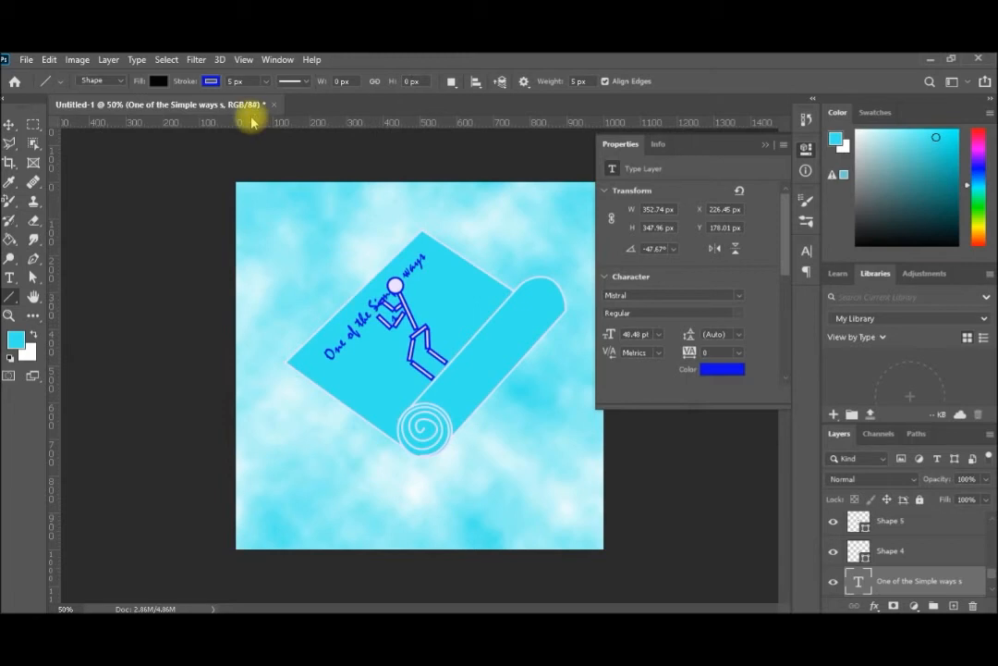
pyautogui.click(213, 82)
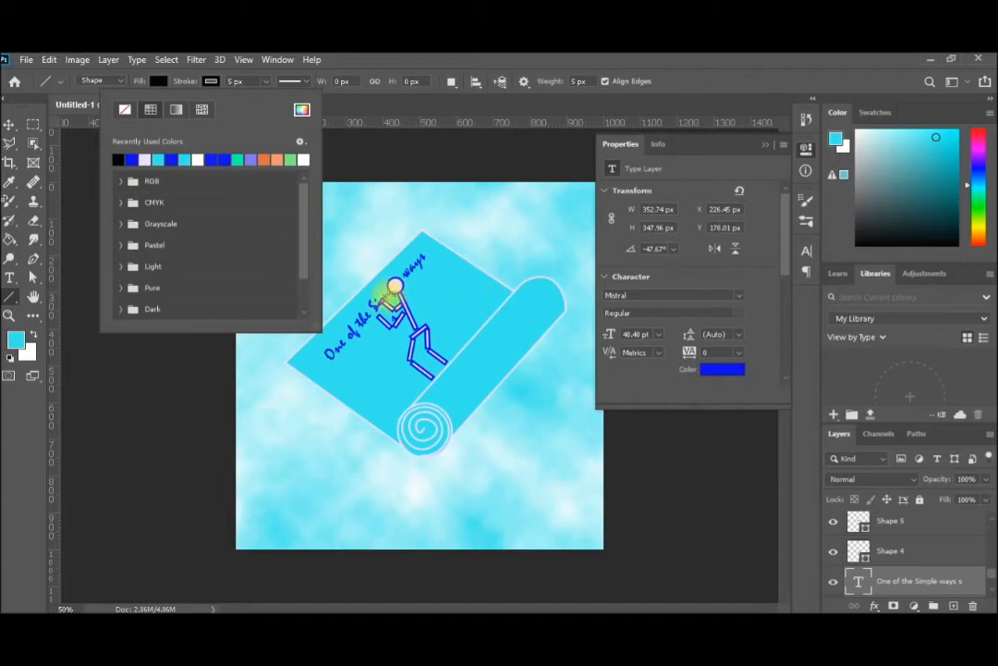
pyautogui.moveTo(385, 298); pyautogui.dragTo(368, 304)
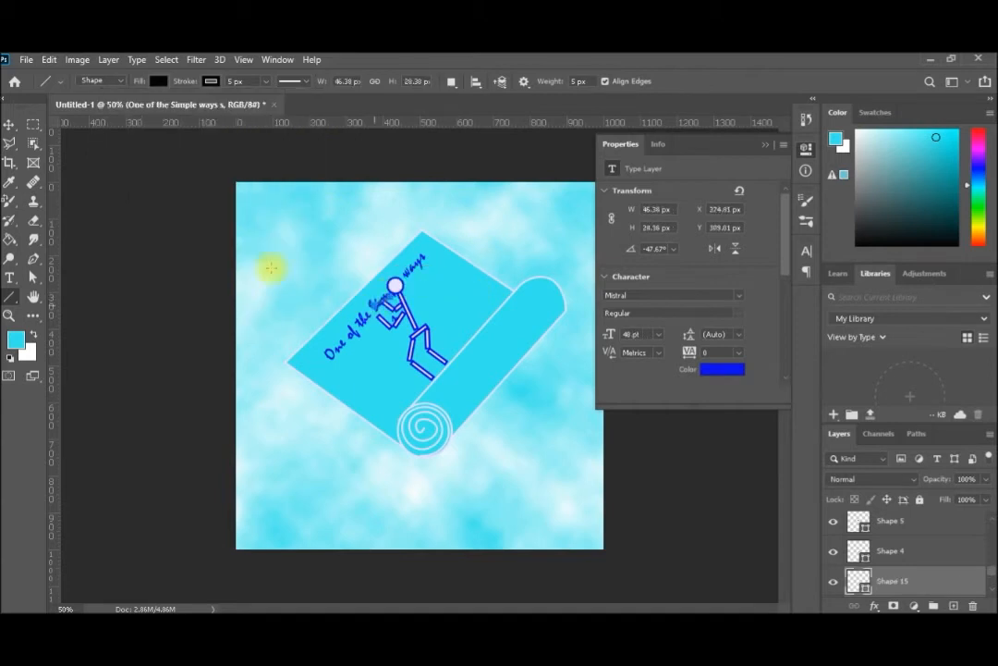
# Hide the cloud background Layer 1, the sheet layer Shape 1 and the text layer.
pyautogui.click(11, 124)
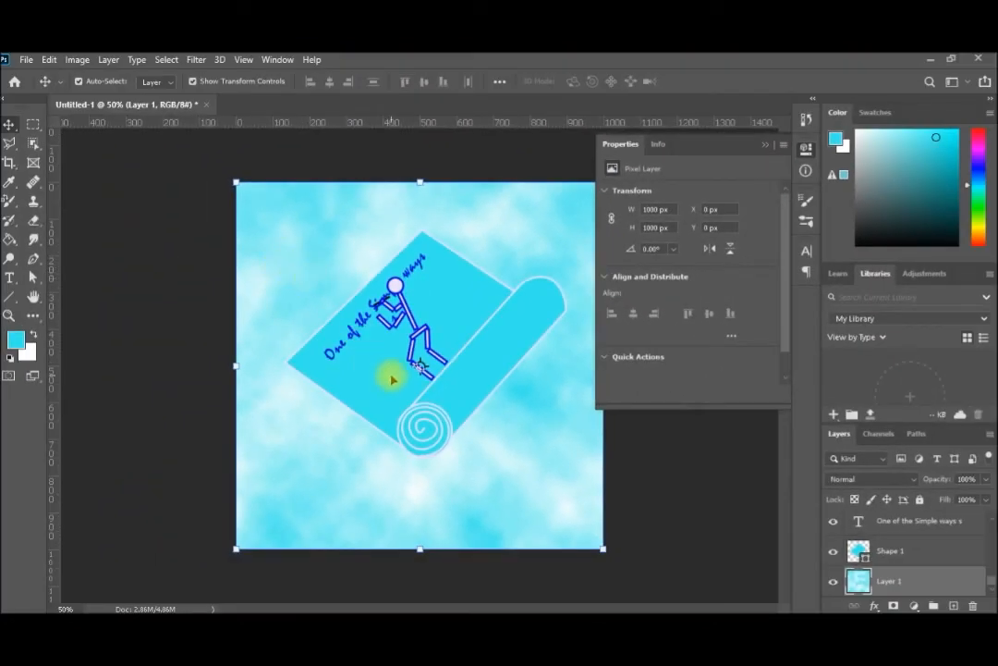
pyautogui.click(834, 582)
pyautogui.click(833, 552)
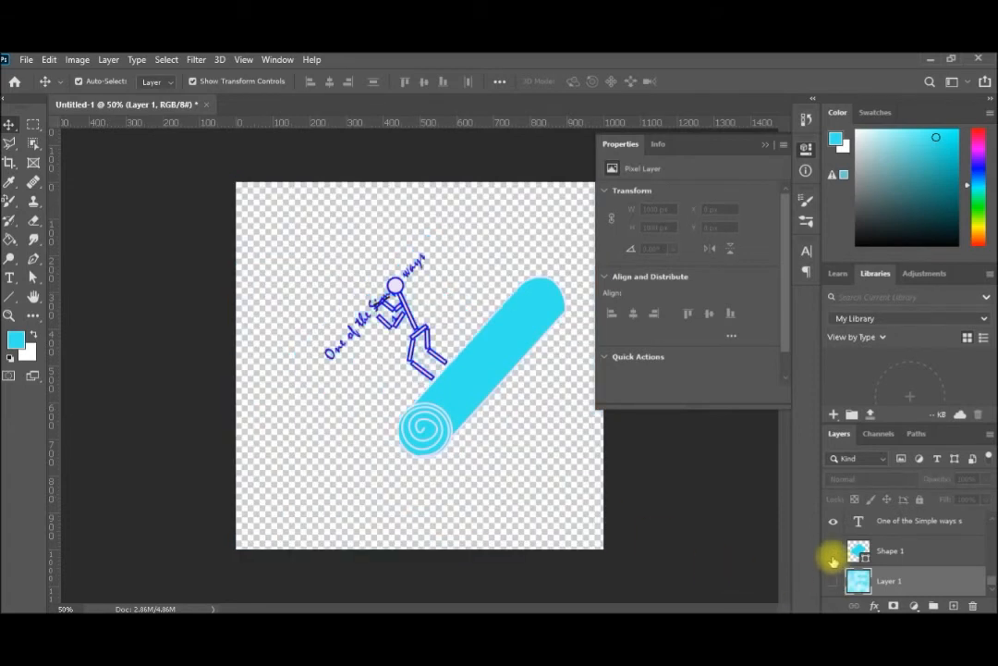
pyautogui.click(835, 523)
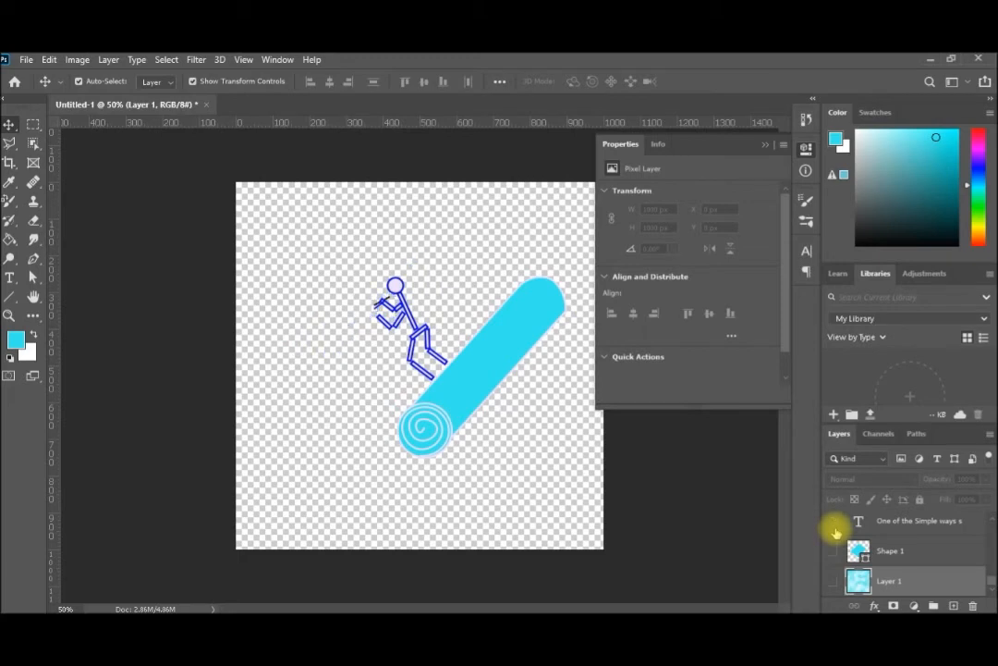
# Toggle the visibility of Shape 4 and Shape 15 off and on to check which figure parts they hold.
pyautogui.scroll(3, 982, 527)
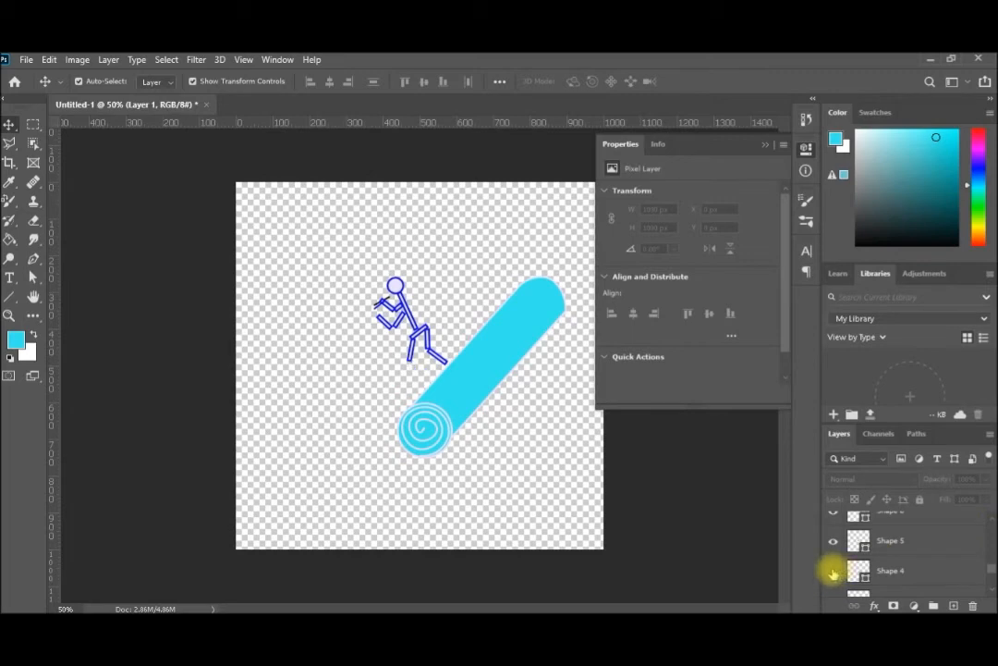
pyautogui.click(833, 572)
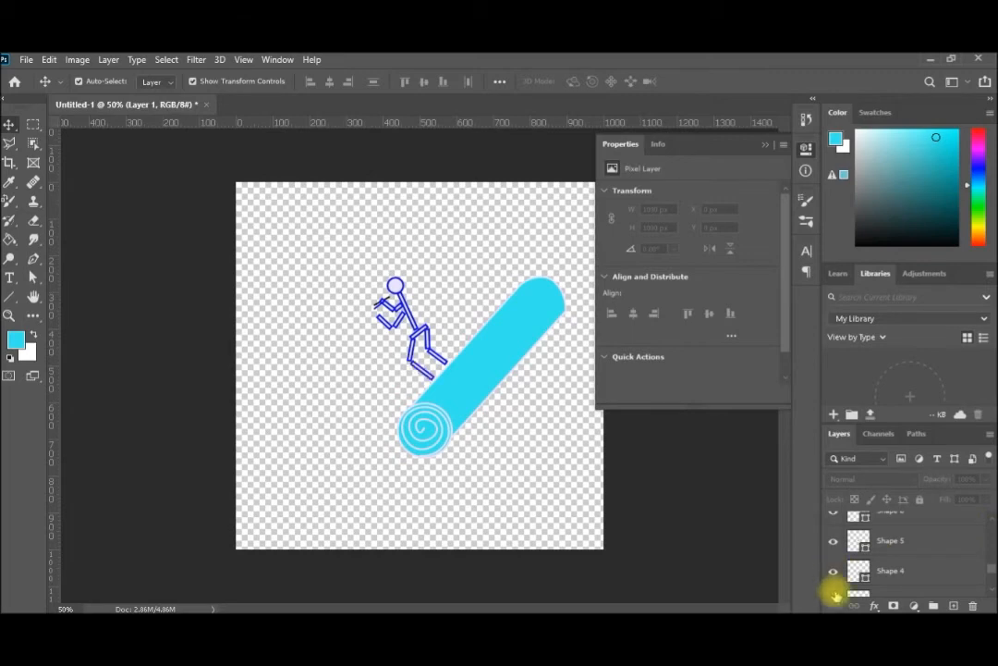
pyautogui.click(993, 594)
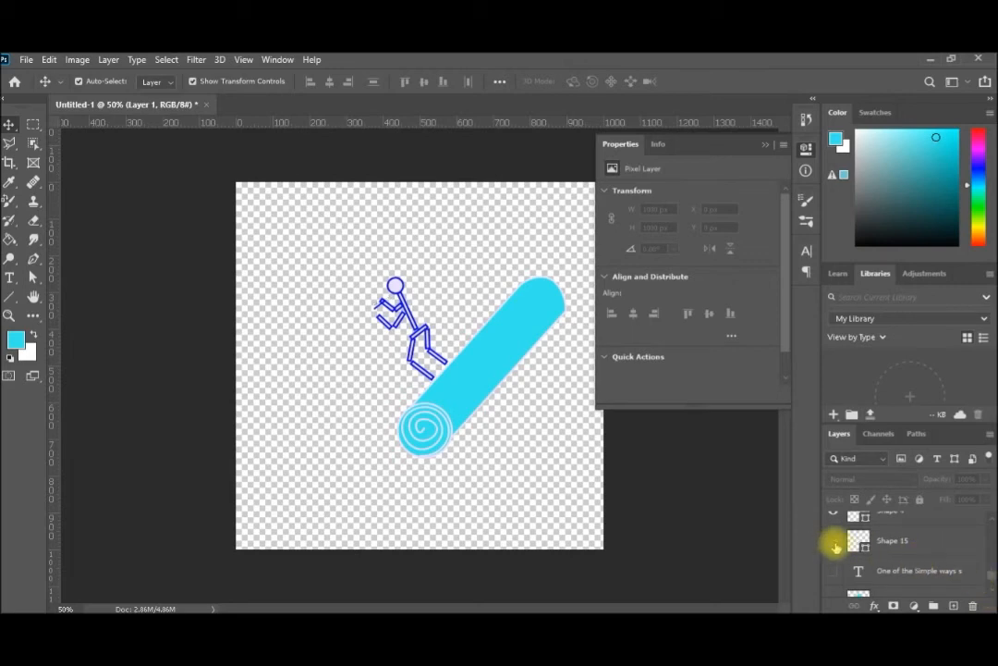
pyautogui.click(834, 544)
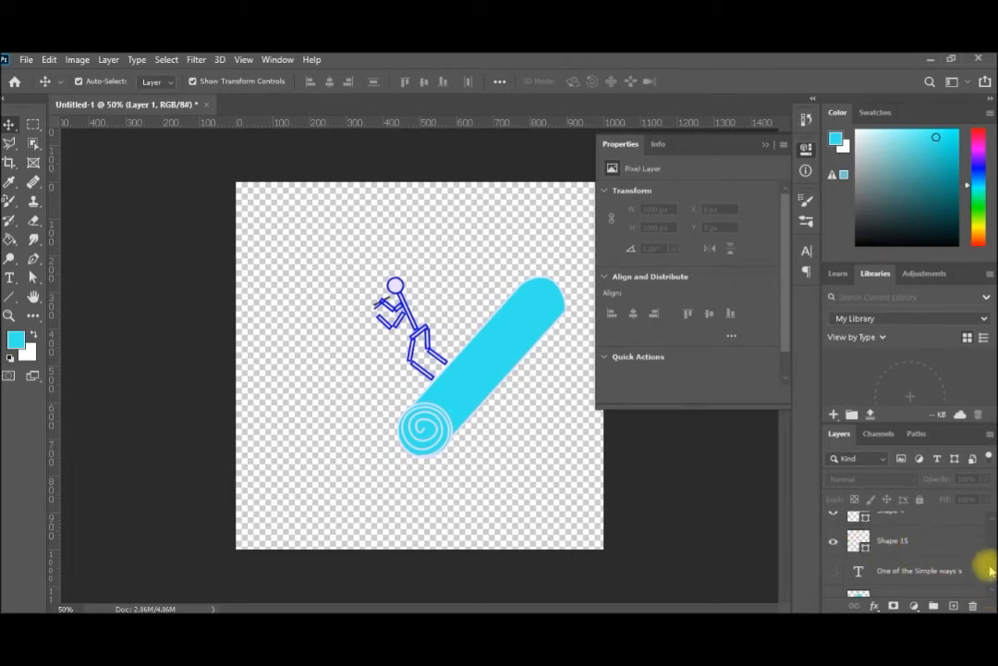
# Hide the roll's layers Shape 2, Ellipse 1 and Shape 3 so only the stick figure's layers stay visible.
pyautogui.moveTo(991, 575); pyautogui.dragTo(989, 504)
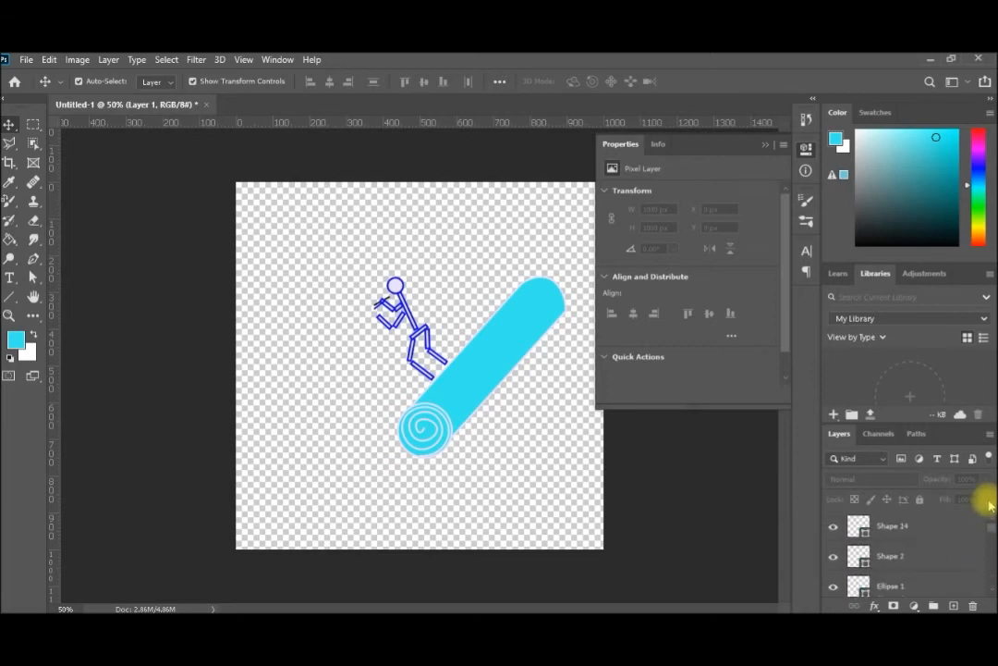
pyautogui.click(833, 556)
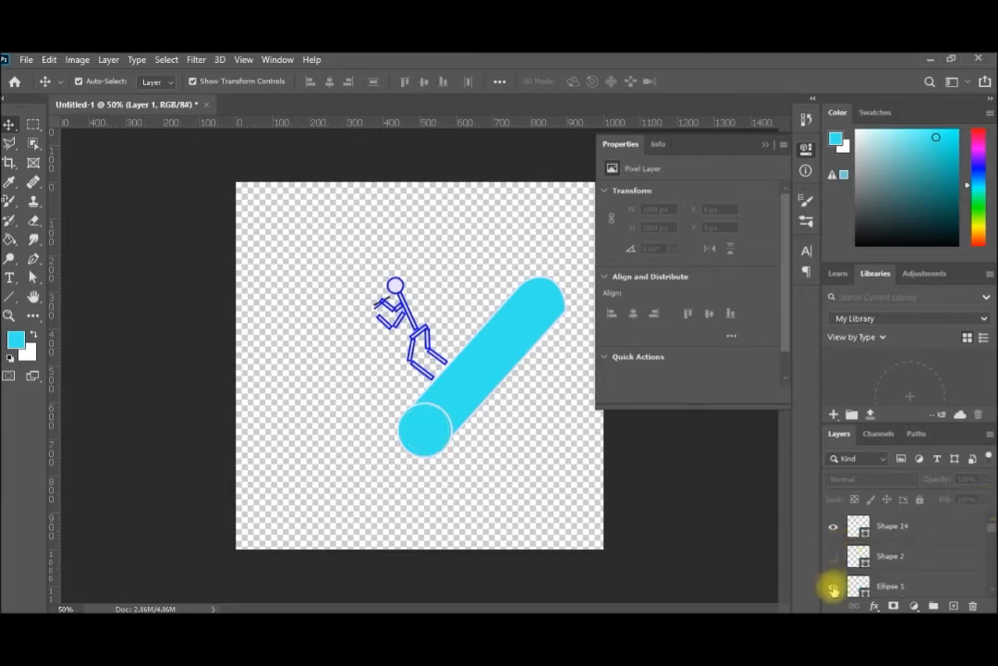
pyautogui.click(834, 585)
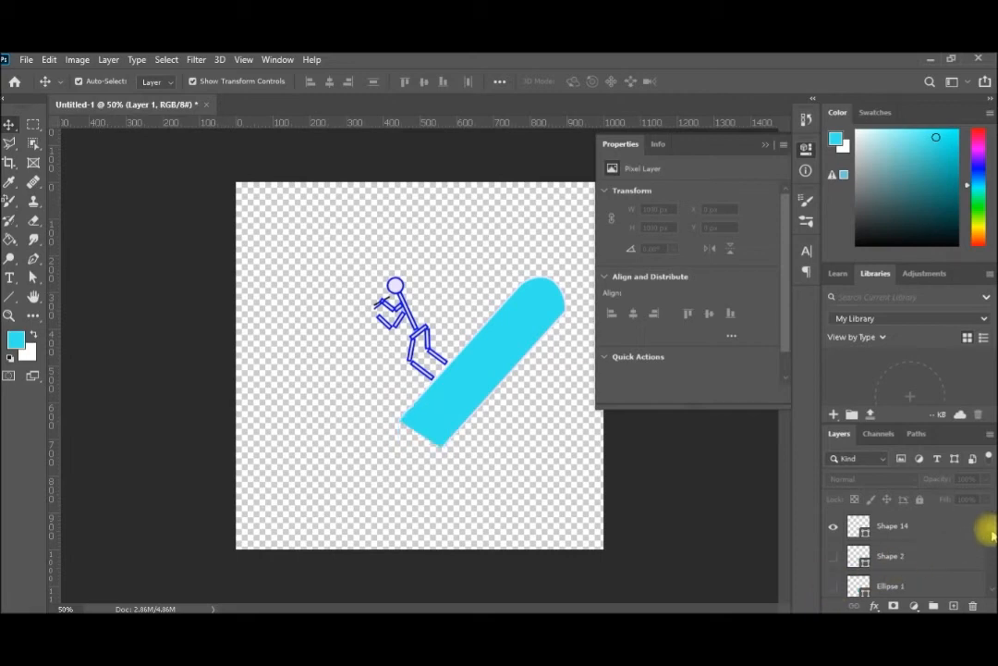
pyautogui.scroll(-3, 983, 529)
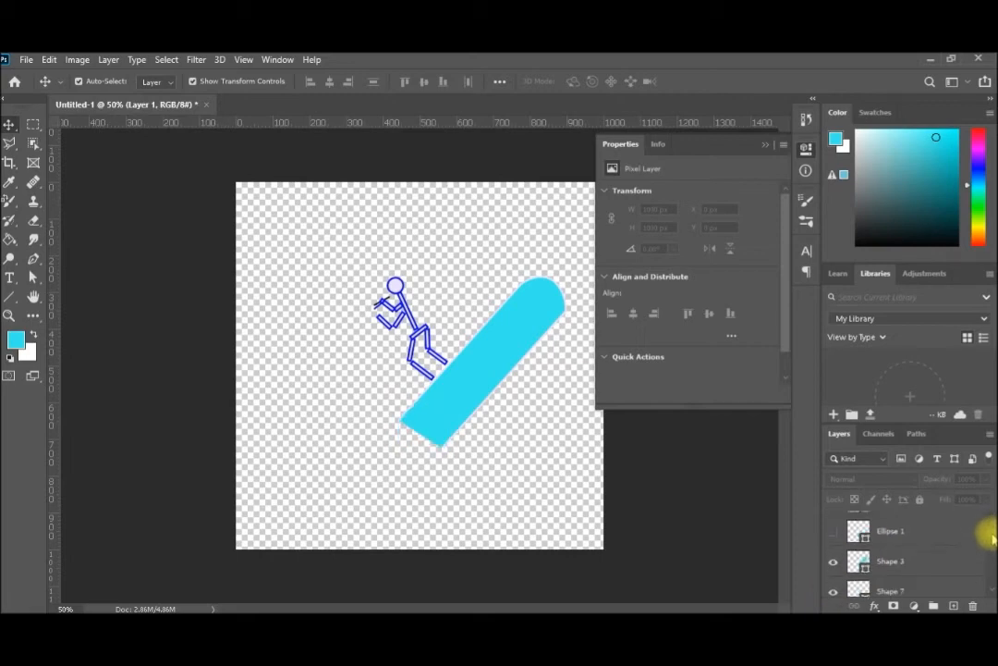
pyautogui.click(835, 561)
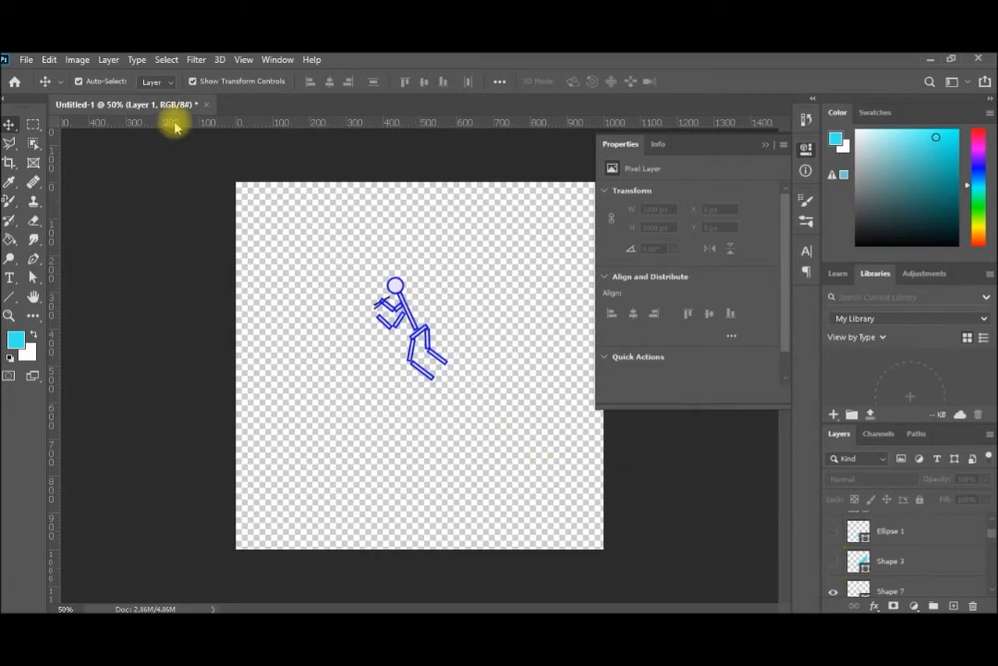
pyautogui.click(108, 59)
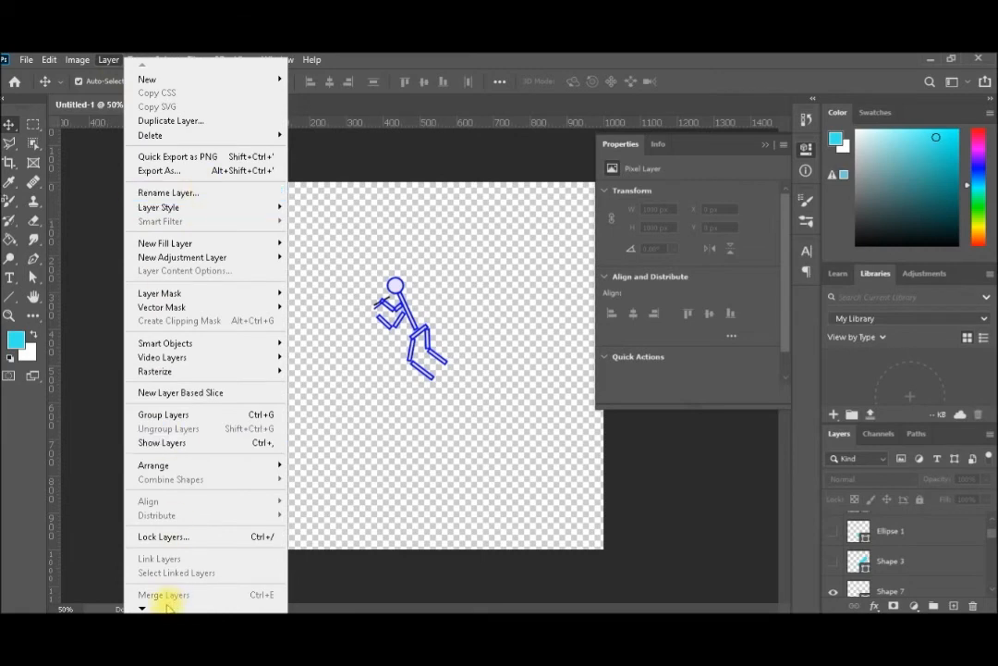
pyautogui.scroll(-1, 168, 607)
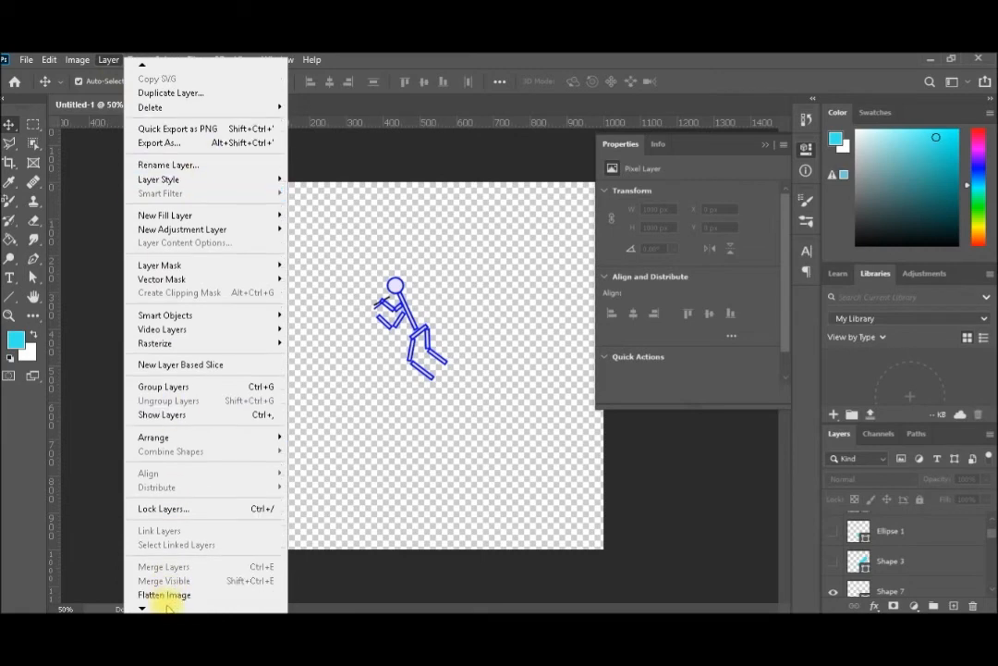
pyautogui.click(11, 122)
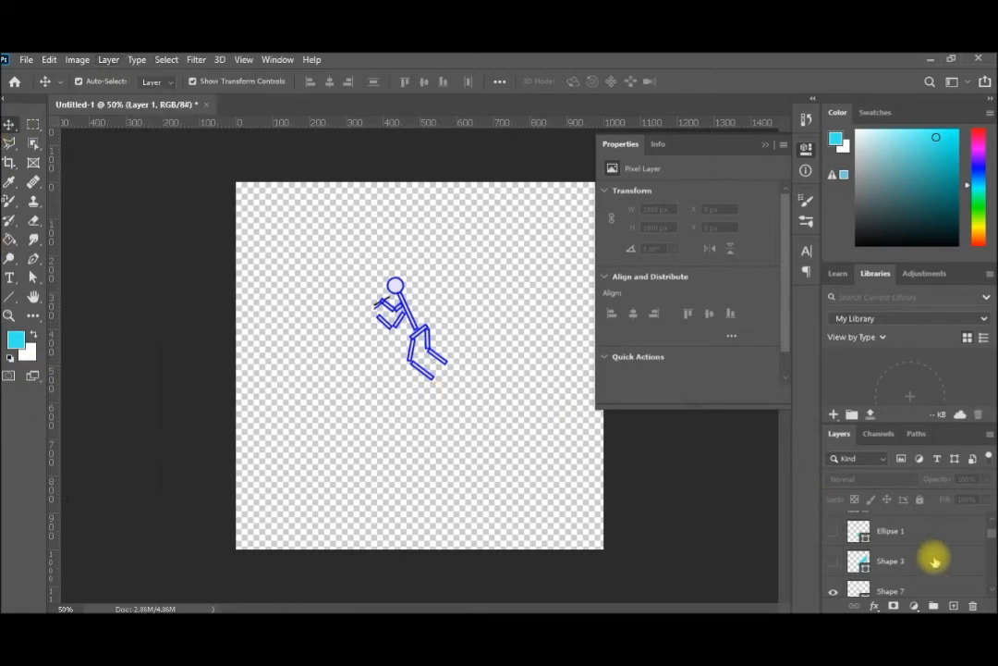
# Merge the visible stick figure layers into one layer with Merge Visible, starting from Shape 7.
pyautogui.click(929, 583)
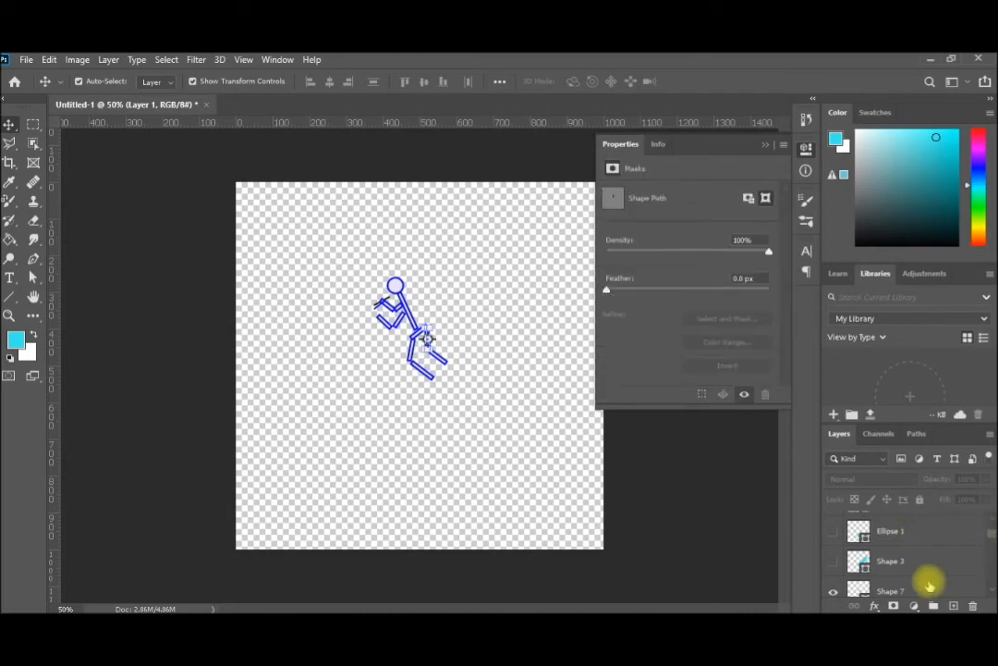
pyautogui.click(110, 61)
pyautogui.click(188, 583)
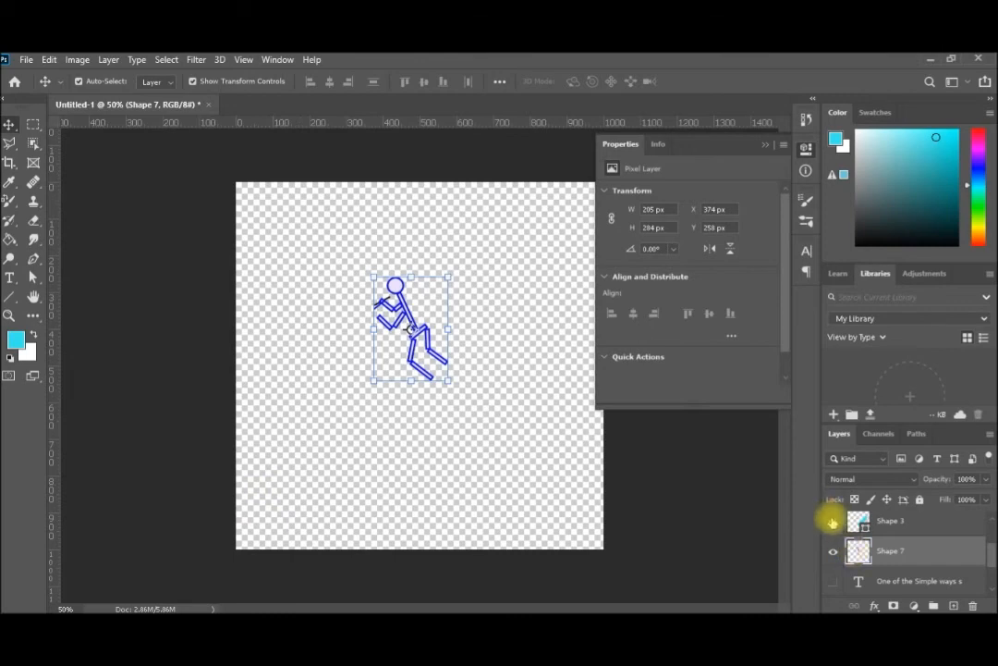
# Show the layers Shape 3, the text line, Ellipse 1 and Shape 2 again.
pyautogui.click(833, 521)
pyautogui.click(834, 583)
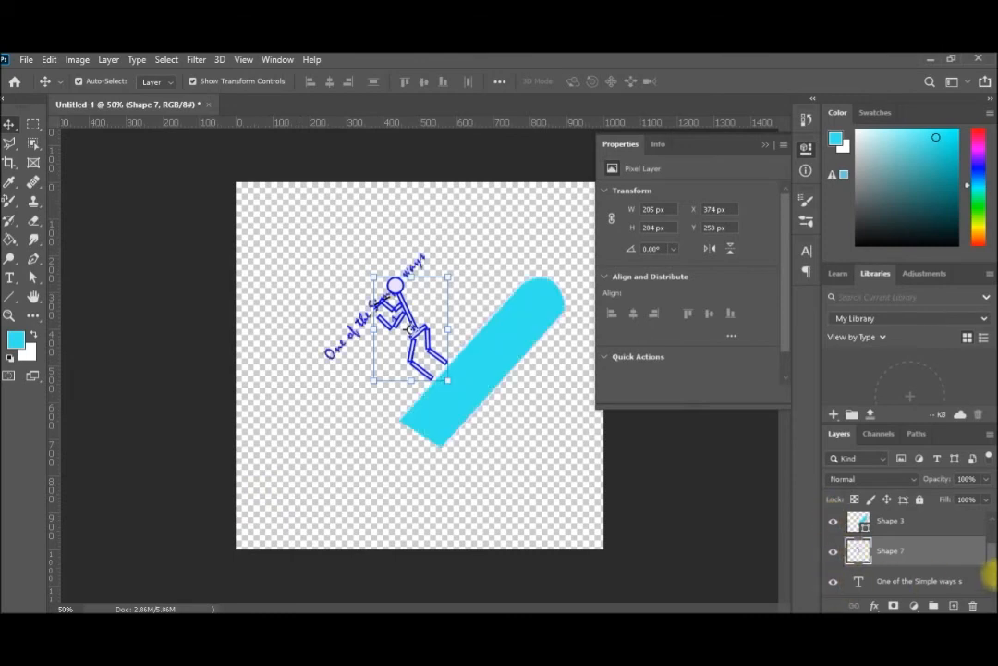
pyautogui.scroll(2, 984, 541)
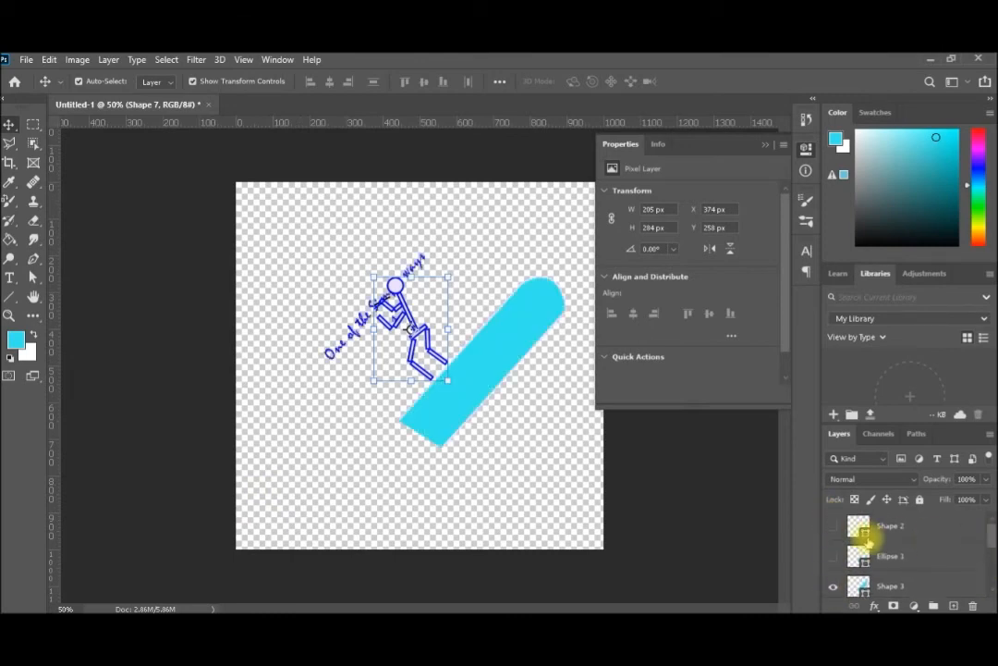
pyautogui.click(834, 555)
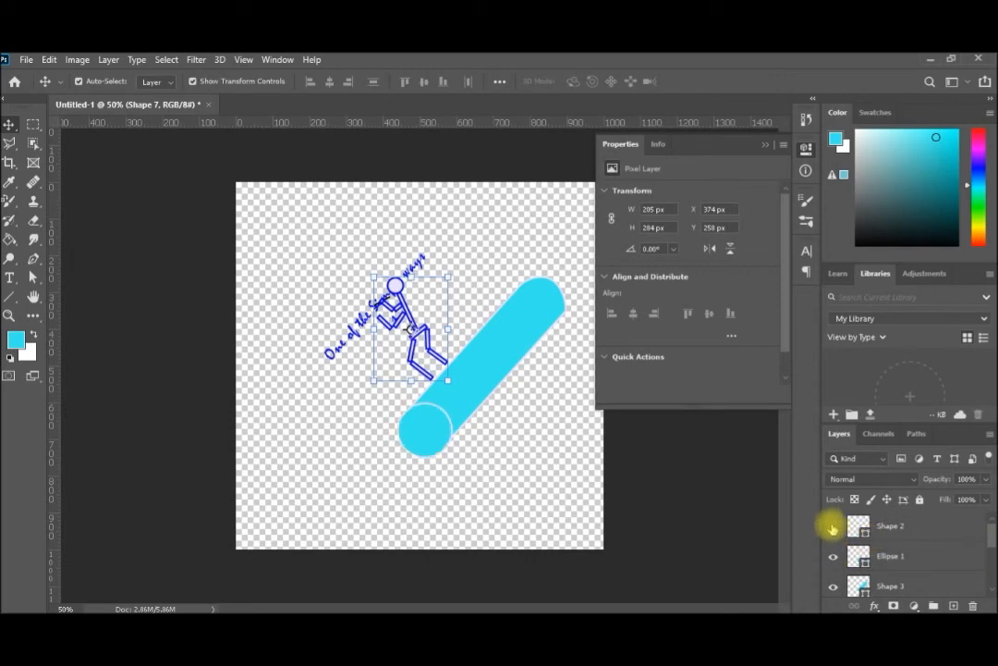
pyautogui.click(833, 527)
# Show the sheet layer Shape 1 and the cloud background Layer 1 again.
pyautogui.scroll(-2, 986, 546)
pyautogui.scroll(-3, 987, 554)
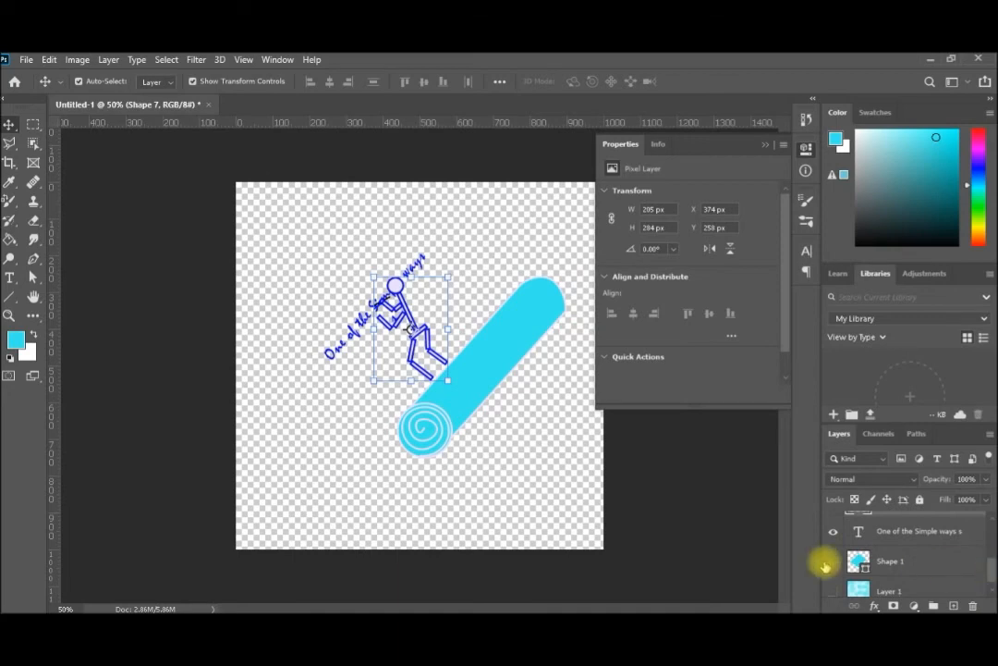
pyautogui.click(834, 561)
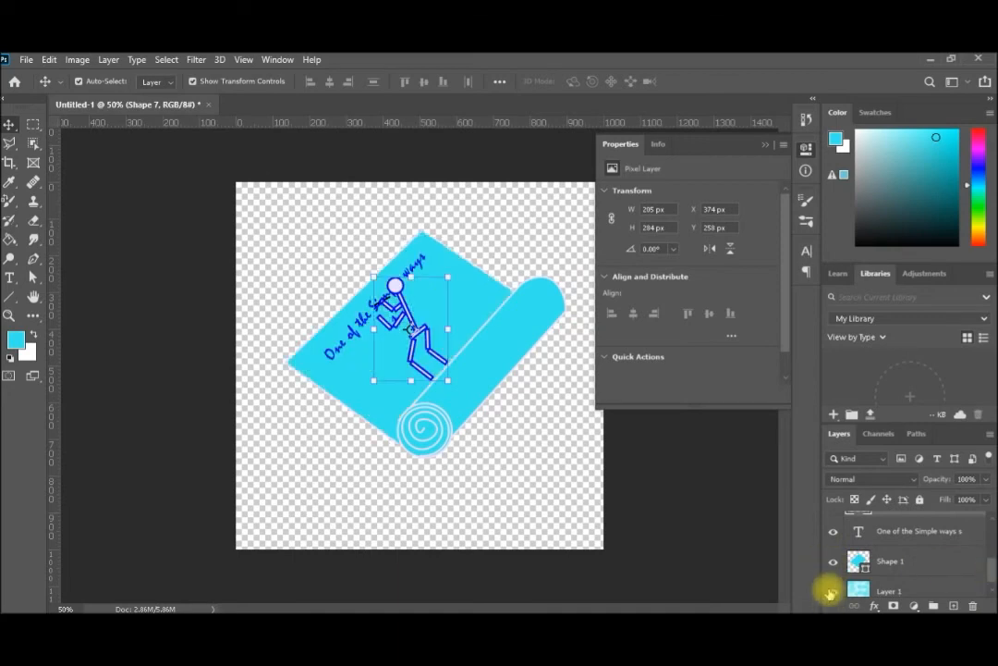
pyautogui.click(833, 591)
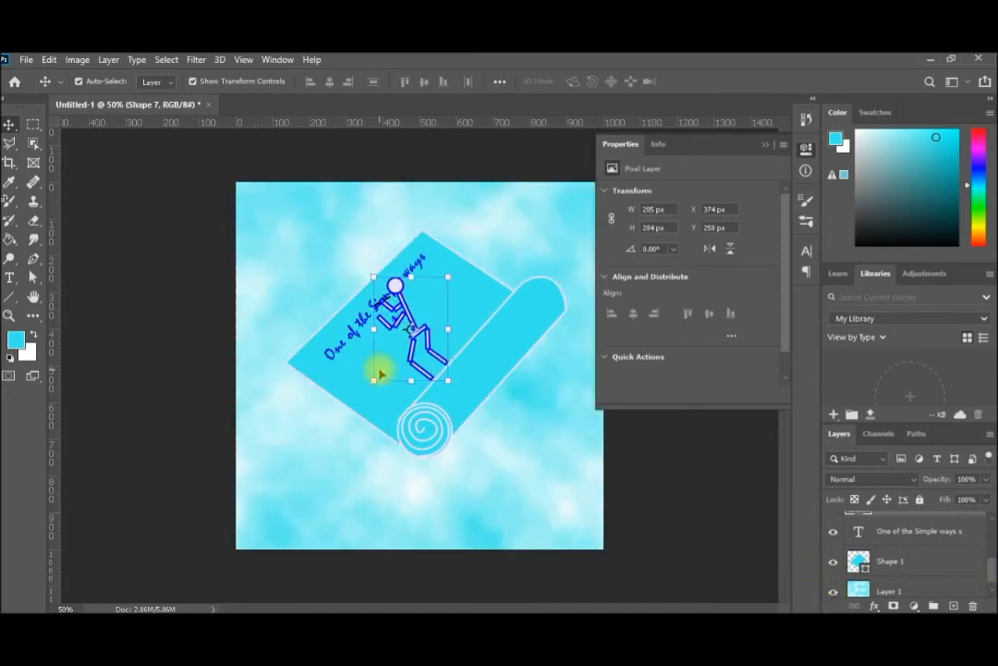
# Nudge the merged stick figure up and right to about X 502 px, Y 140 px, with its hand at the text's end.
pyautogui.moveTo(428, 286); pyautogui.dragTo(442, 300)
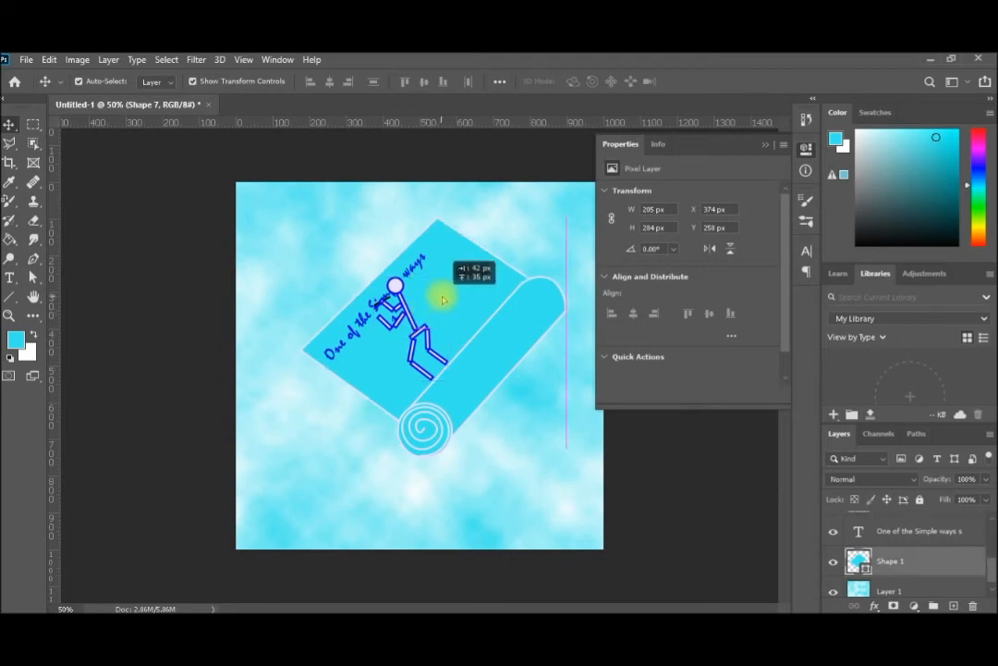
pyautogui.press('Right')
pyautogui.press('Right')
pyautogui.press('Right')
pyautogui.press('Right')
pyautogui.press('Right')
pyautogui.press('Right')
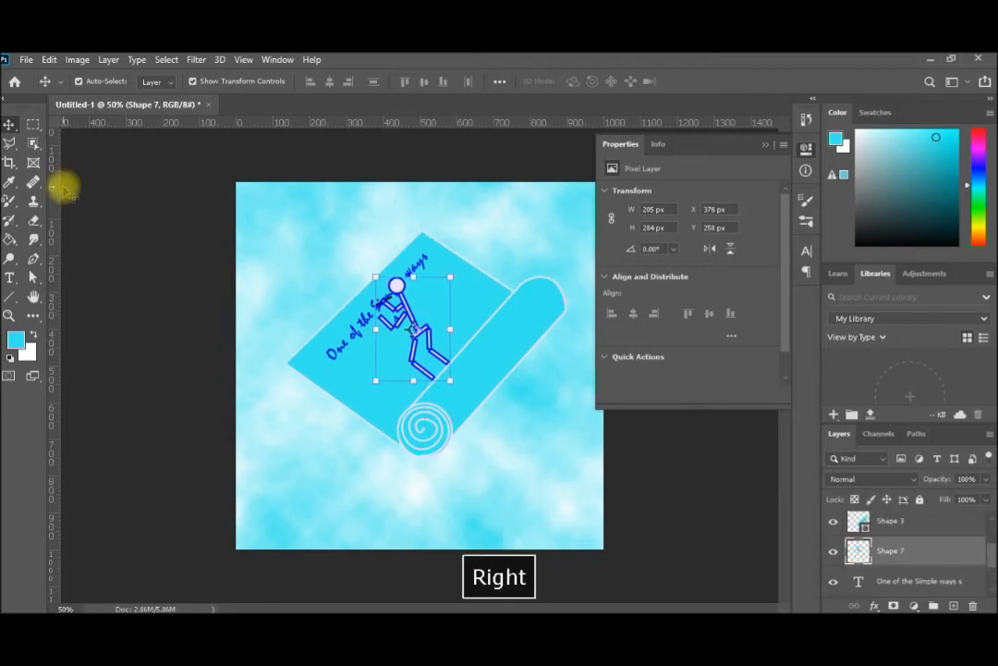
pyautogui.press('Up')
pyautogui.press('Up')
pyautogui.press('Up')
pyautogui.press('Up')
pyautogui.press('Up')
pyautogui.press('Up')
pyautogui.press('Up')
pyautogui.press('Up')
pyautogui.press('Up')
pyautogui.press('Up')
pyautogui.press('Up')
pyautogui.press('Up')
pyautogui.press('Up')
pyautogui.press('Up')
pyautogui.press('Up')
pyautogui.press('Up')
pyautogui.press('Up')
pyautogui.press('Up')
pyautogui.press('Up')
pyautogui.press('Up')
pyautogui.press('Up')
pyautogui.press('Up')
pyautogui.press('Up')
pyautogui.press('Up')
pyautogui.press('Right')
pyautogui.press('Right')
pyautogui.press('Right')
pyautogui.press('Right')
pyautogui.press('Right')
pyautogui.press('Right')
pyautogui.press('Right')
pyautogui.press('Right')
pyautogui.press('Right')
pyautogui.press('Right')
pyautogui.press('Right')
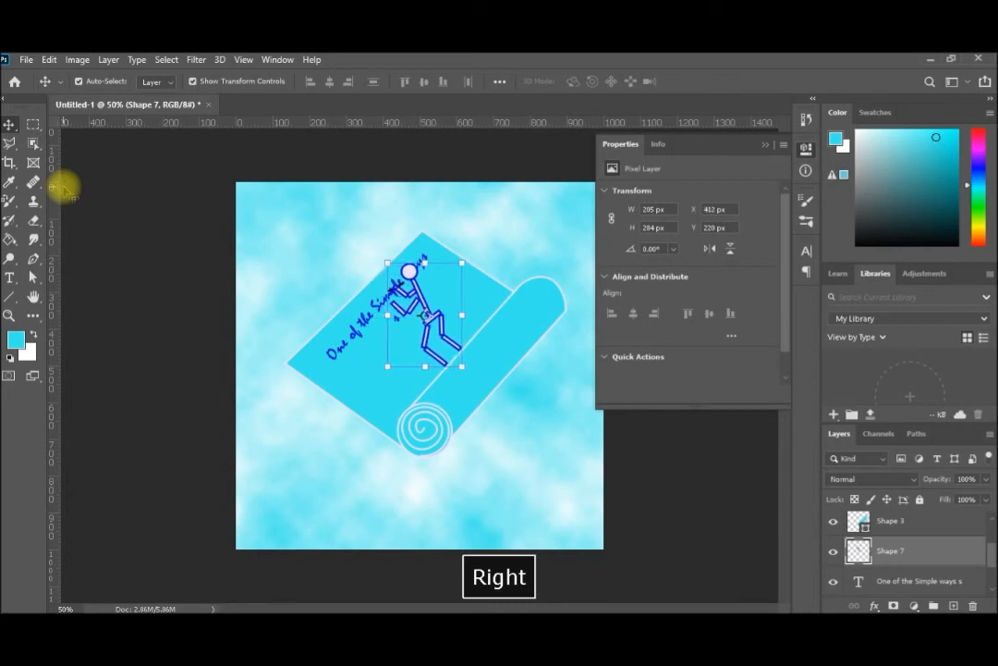
pyautogui.press('Up')
pyautogui.press('Up')
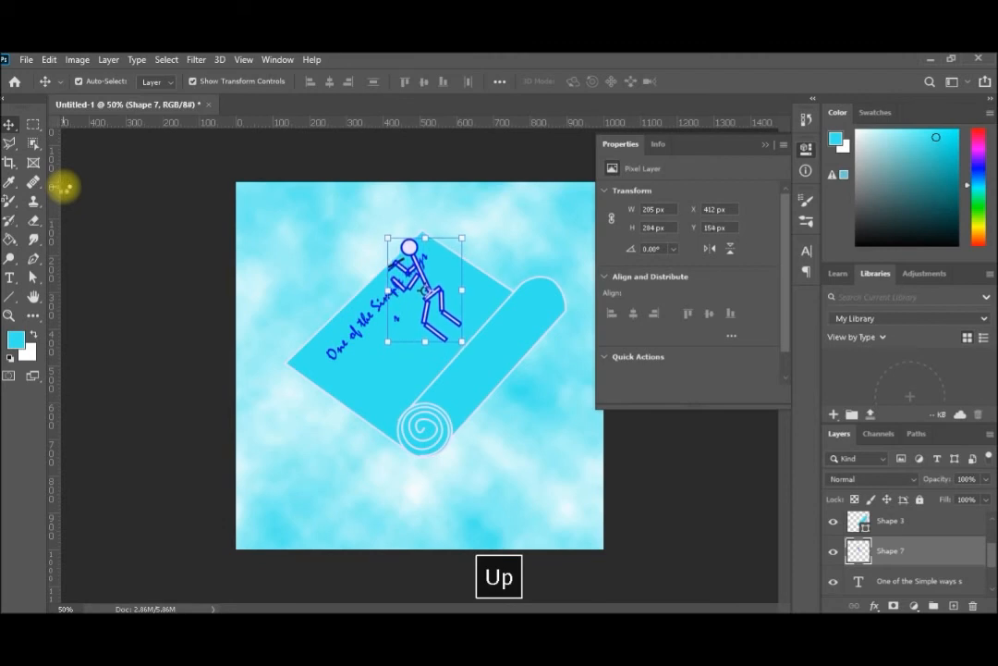
pyautogui.press('Up')
pyautogui.press('Up')
pyautogui.press('Up')
pyautogui.press('Up')
pyautogui.press('Up')
pyautogui.press('Up')
pyautogui.press('Right')
pyautogui.press('Right')
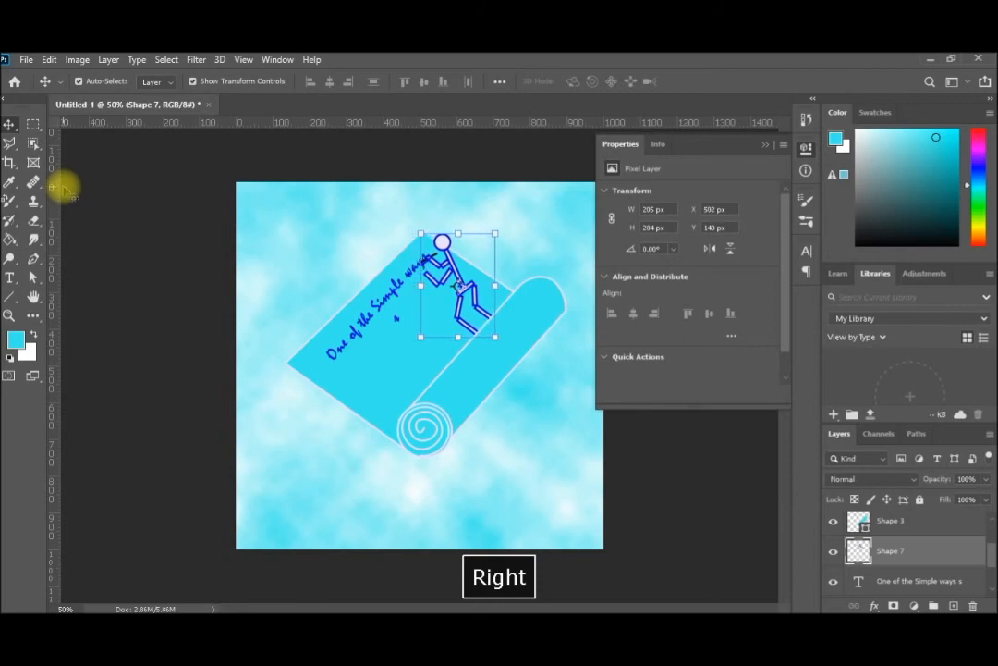
# Nudge the merged stick figure to about X 516 px, Y 130 px so its pen meets the end of the text.
pyautogui.press('Up')
pyautogui.press('Up')
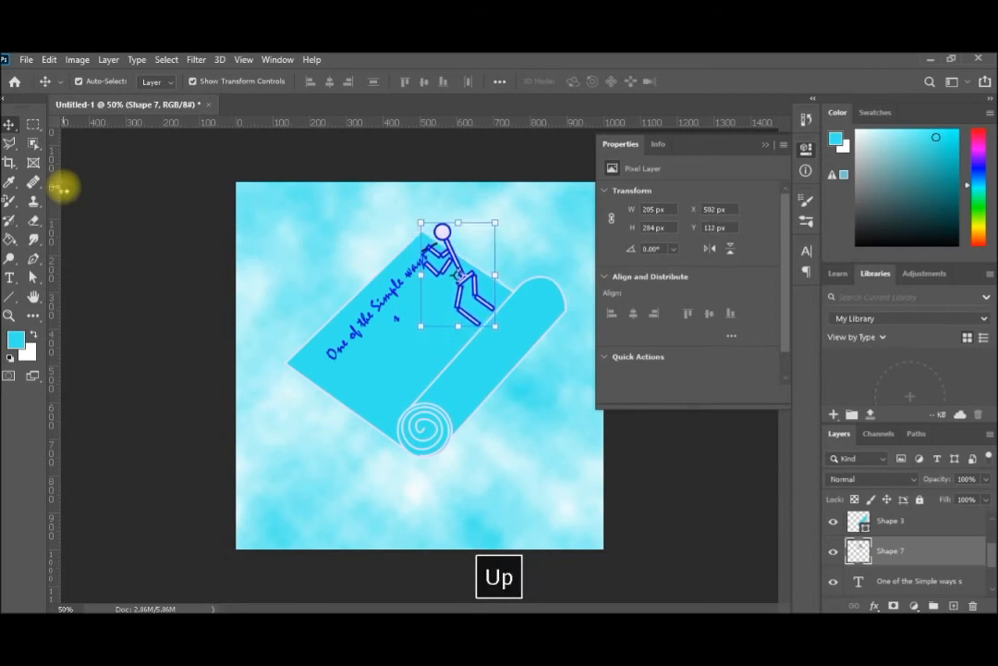
pyautogui.press('Up')
pyautogui.press('Up')
pyautogui.press('Up')
pyautogui.press('Up')
pyautogui.press('Up')
pyautogui.press('Up')
pyautogui.press('Right')
pyautogui.press('Right')
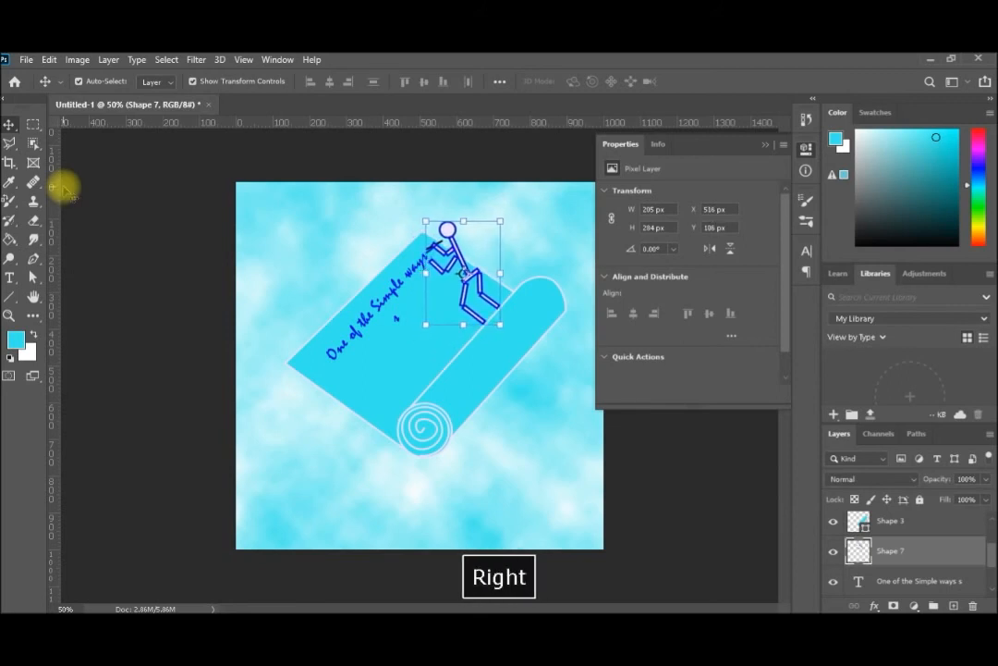
pyautogui.press('Down')
pyautogui.press('Down')
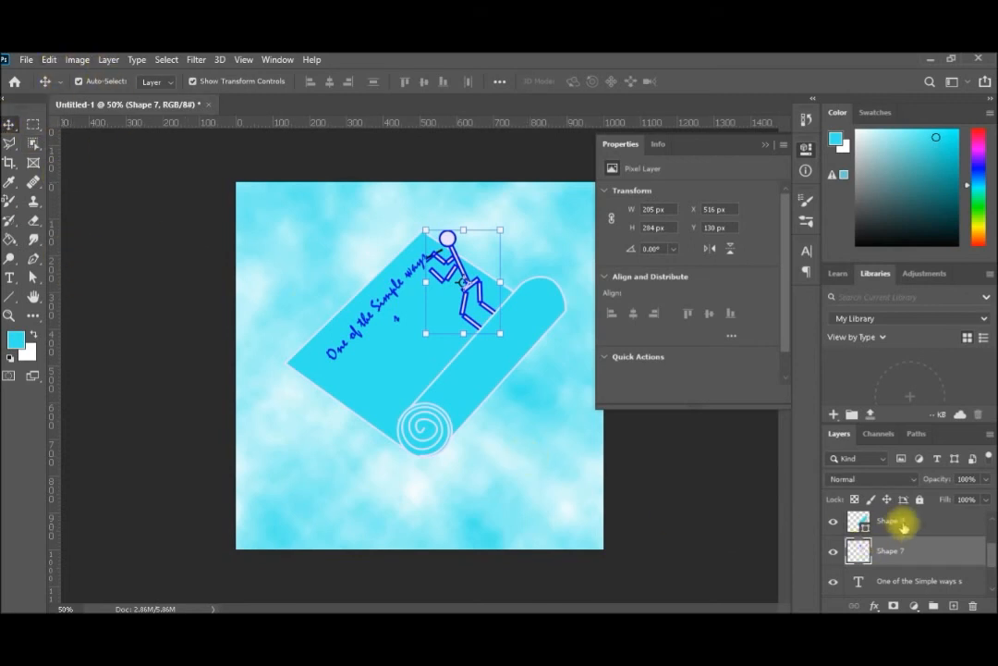
# Add a Multiply drop shadow to the roll layer Shape 3 with angle 90°, distance 0 px, spread 16% and size 90 px, and deselect it.
pyautogui.click(904, 524)
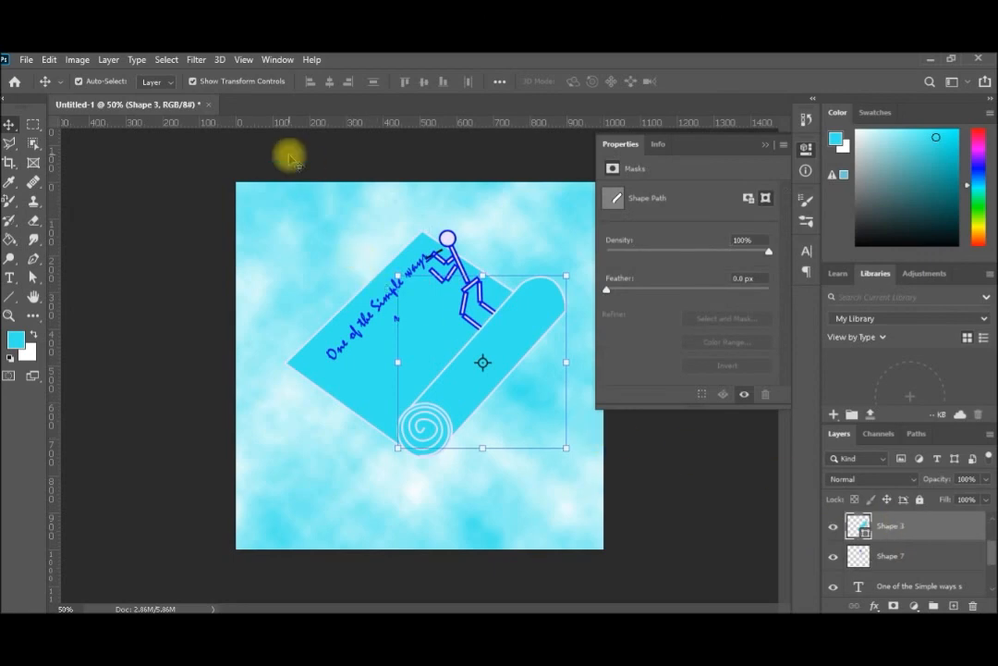
pyautogui.click(107, 61)
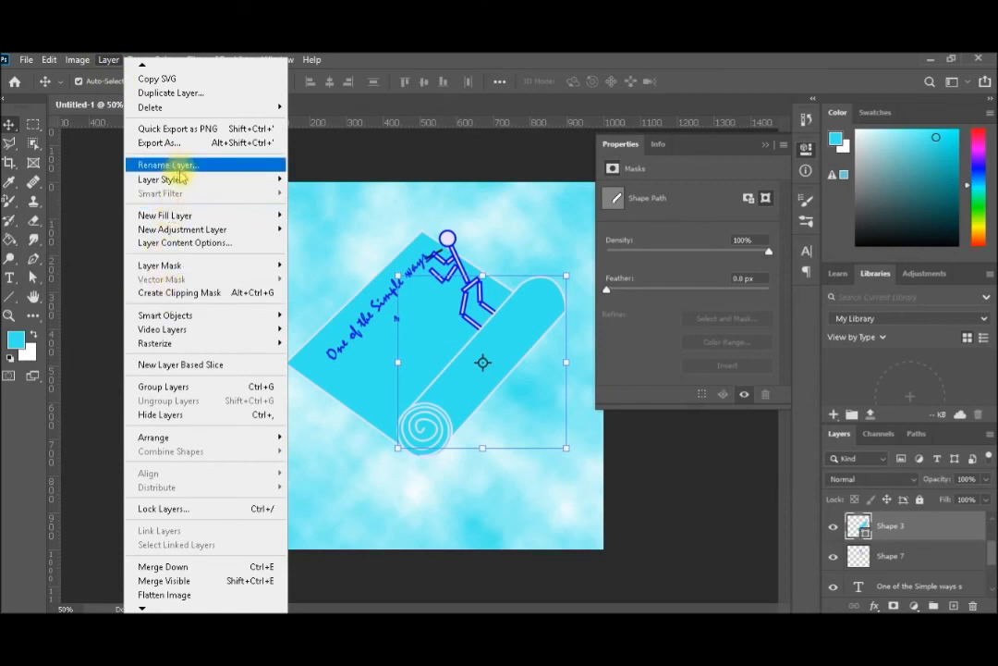
pyautogui.moveTo(222, 178)
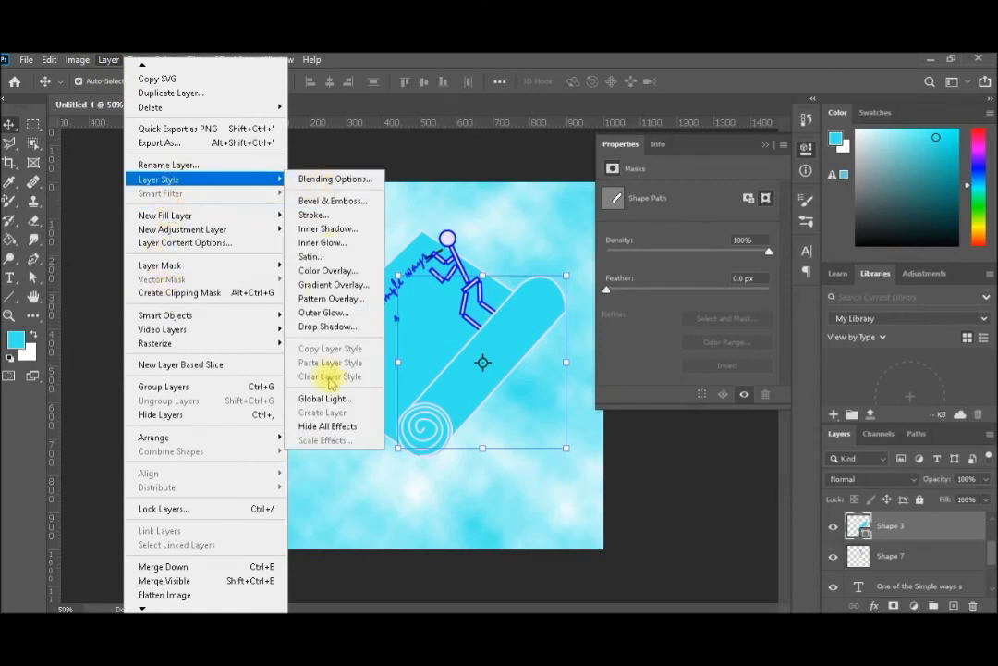
pyautogui.click(328, 326)
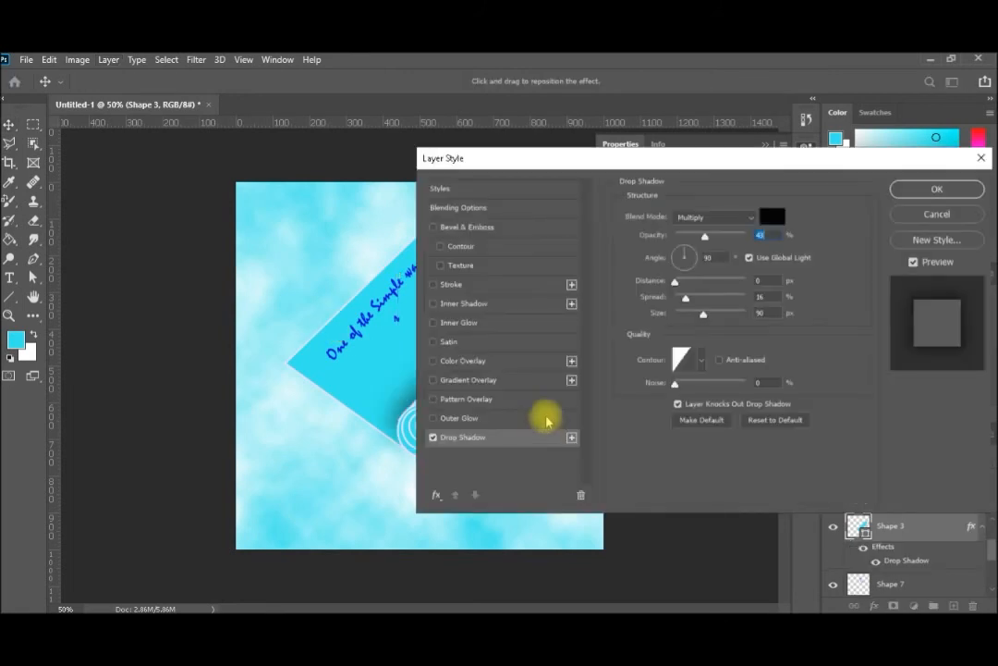
pyautogui.moveTo(585, 165); pyautogui.dragTo(705, 179)
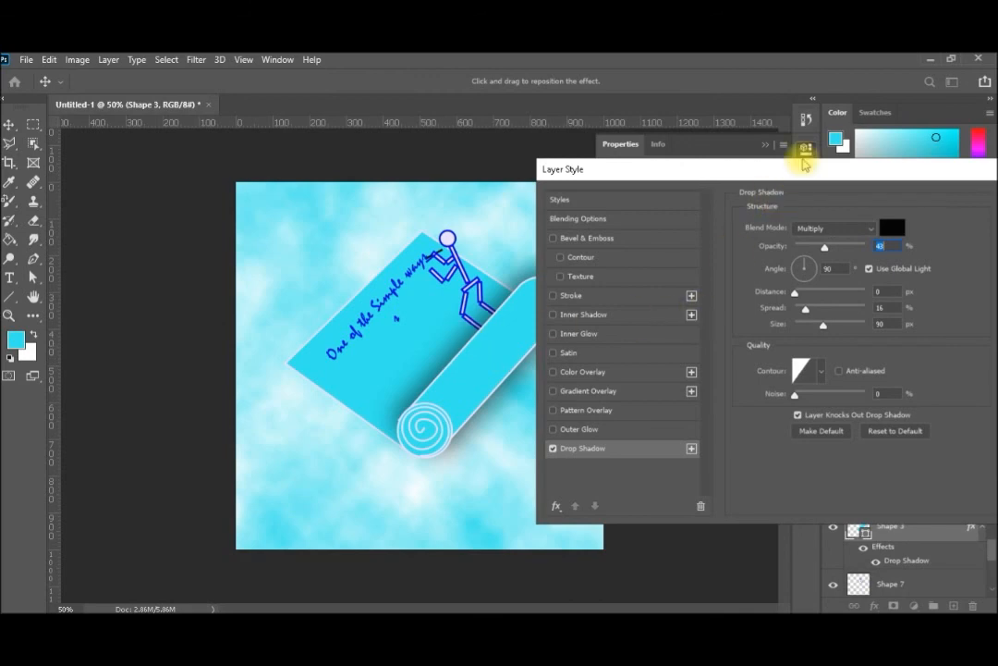
pyautogui.moveTo(803, 163); pyautogui.dragTo(682, 191)
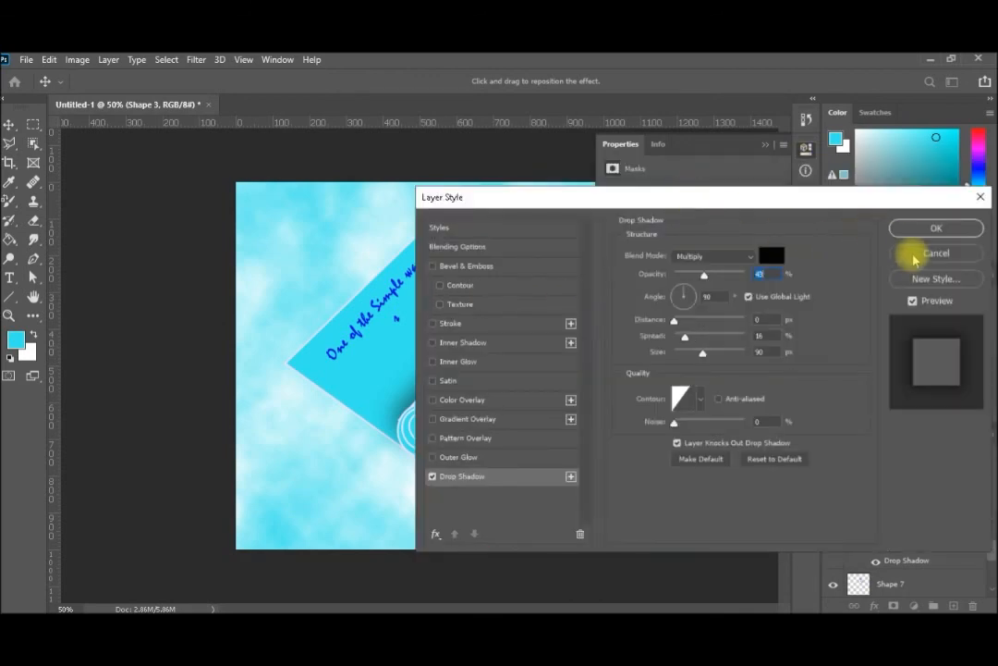
pyautogui.click(935, 227)
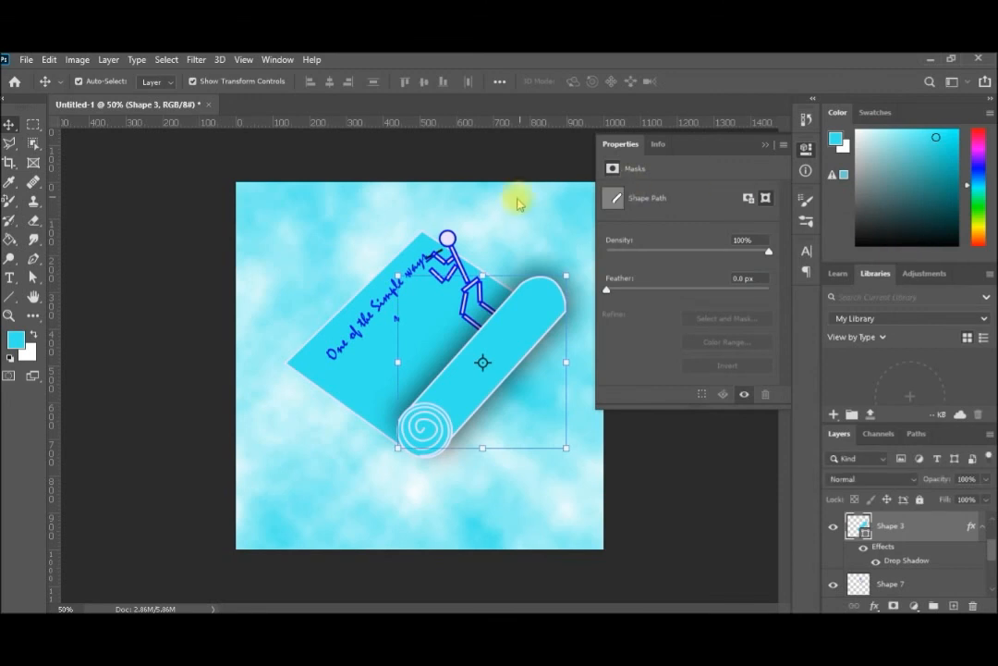
pyautogui.click(466, 158)
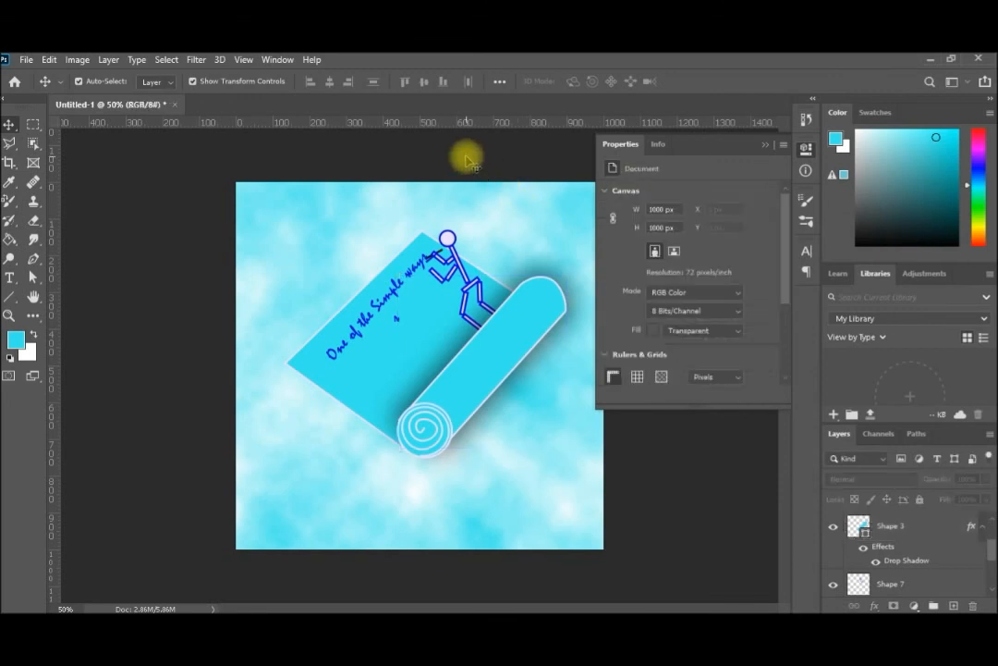